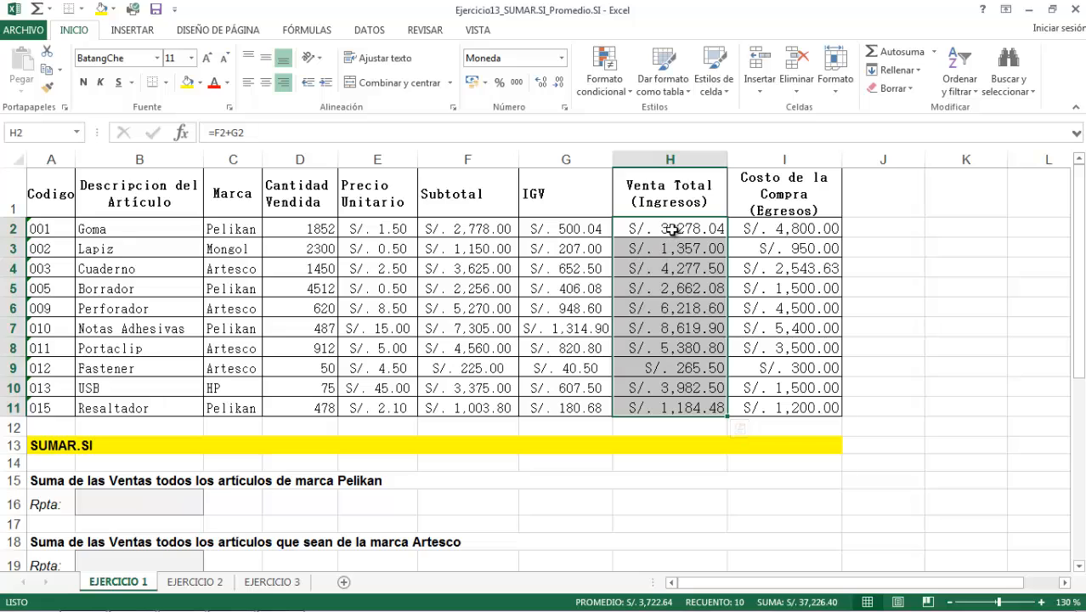
- Fill the Venta Total cells of the Pelikan articles (H2, H5, H7 and H11) with yellow
click(672, 228)
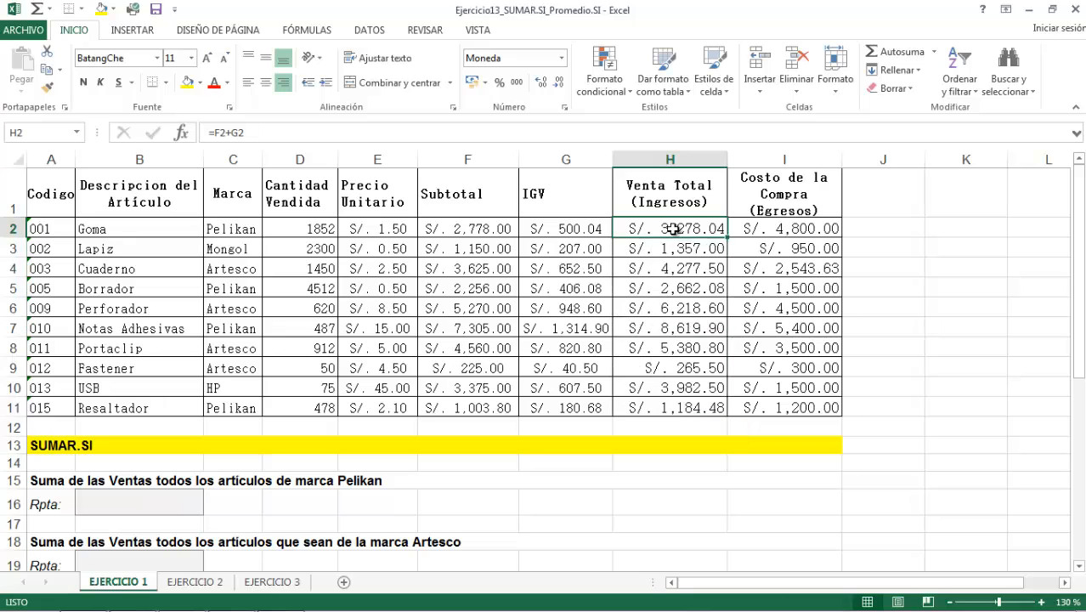
click(186, 83)
click(243, 289)
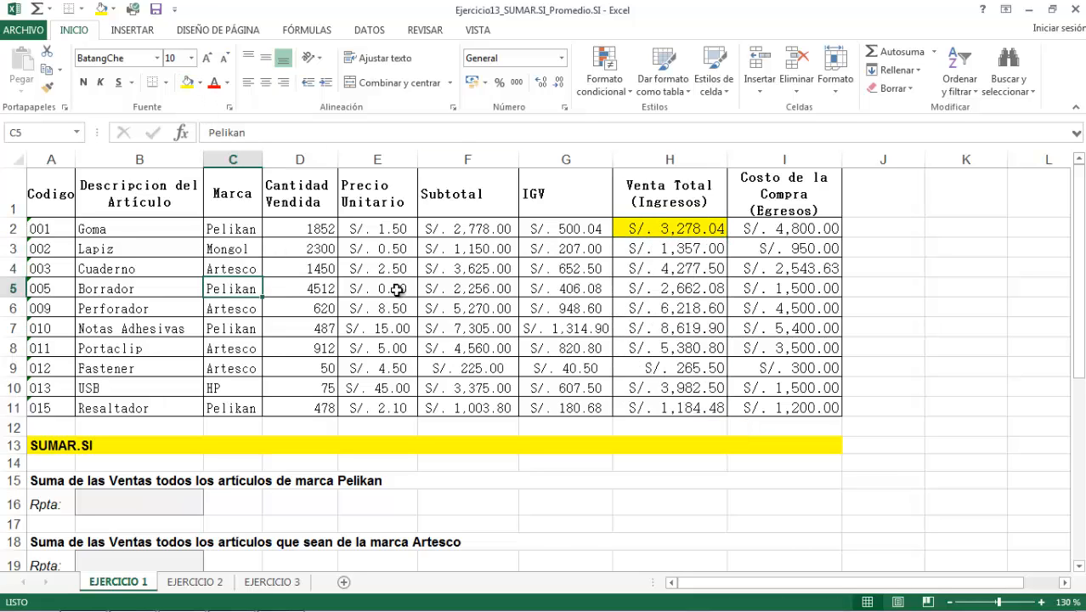
click(661, 294)
click(192, 85)
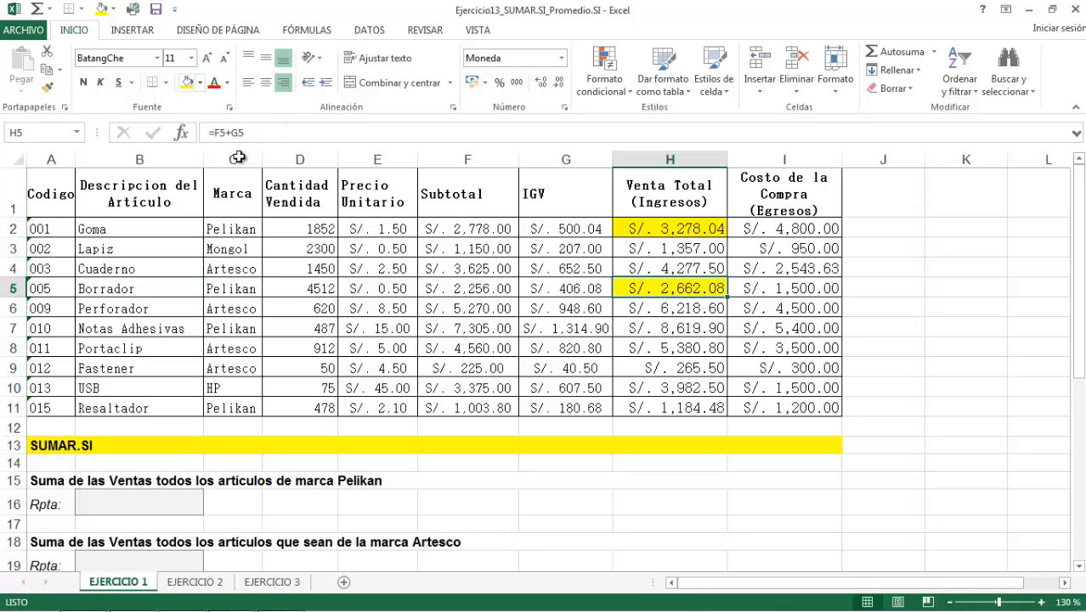
click(285, 333)
click(651, 333)
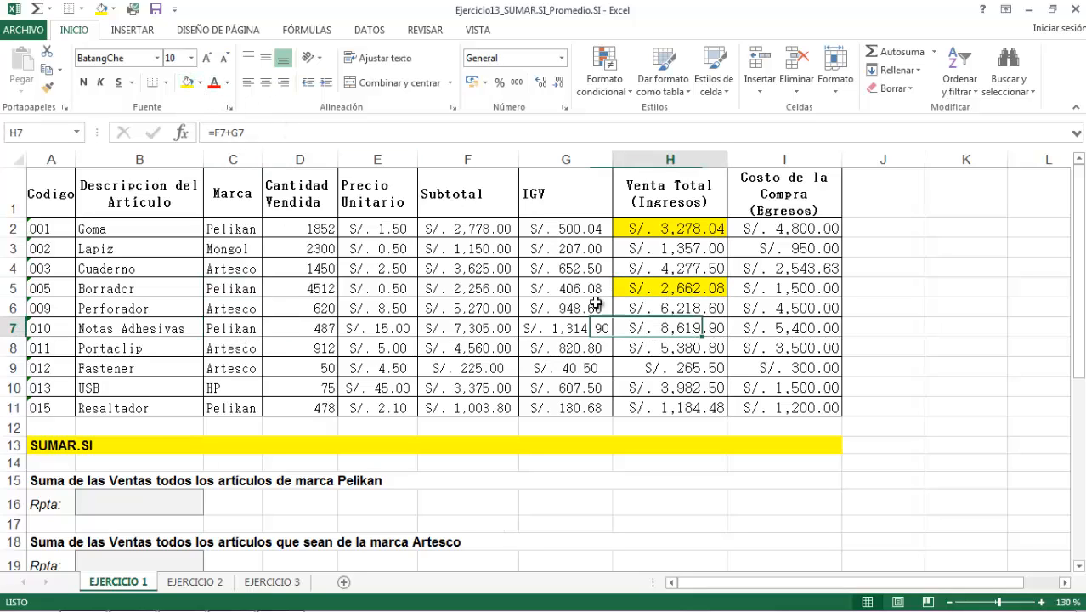
click(193, 85)
click(242, 409)
click(637, 411)
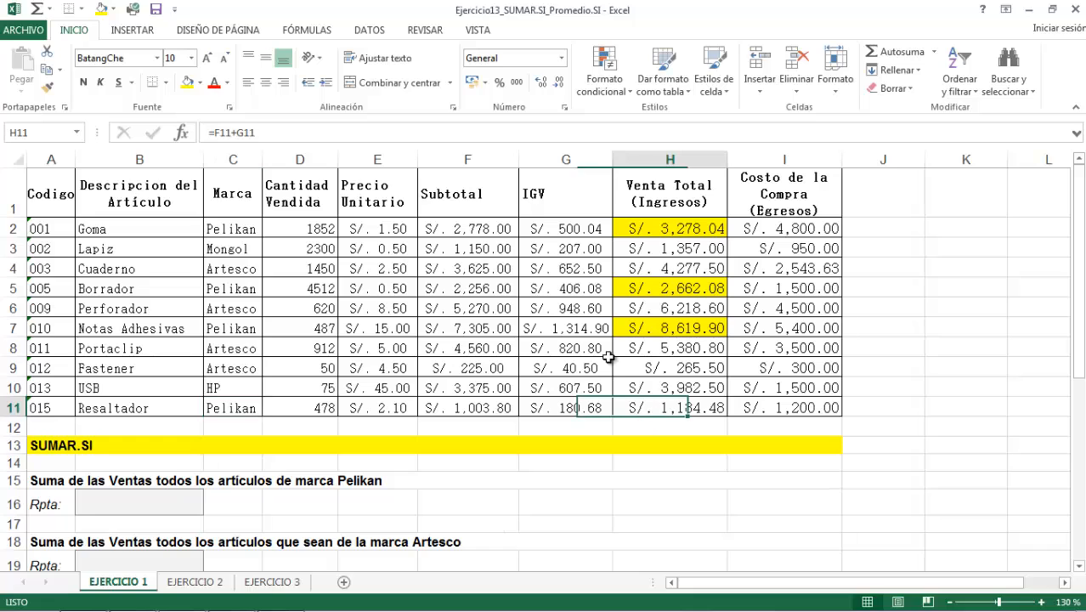
click(193, 85)
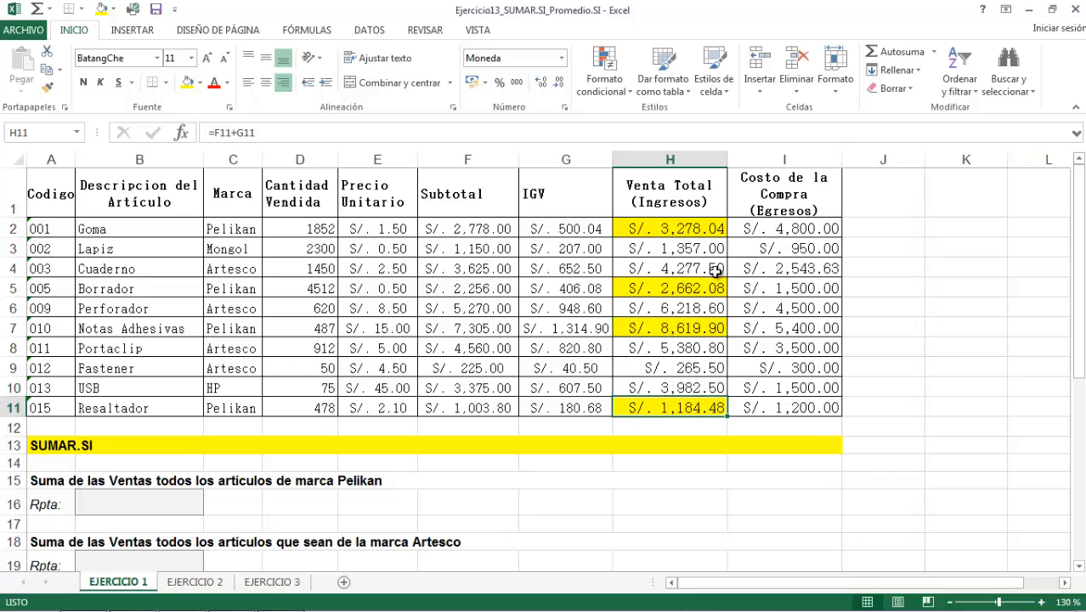
- Enter =SUMAR.SI(C2:C11,"Pelikan",H2:H11) in B16 and apply the S/. accounting number format to it
click(669, 230)
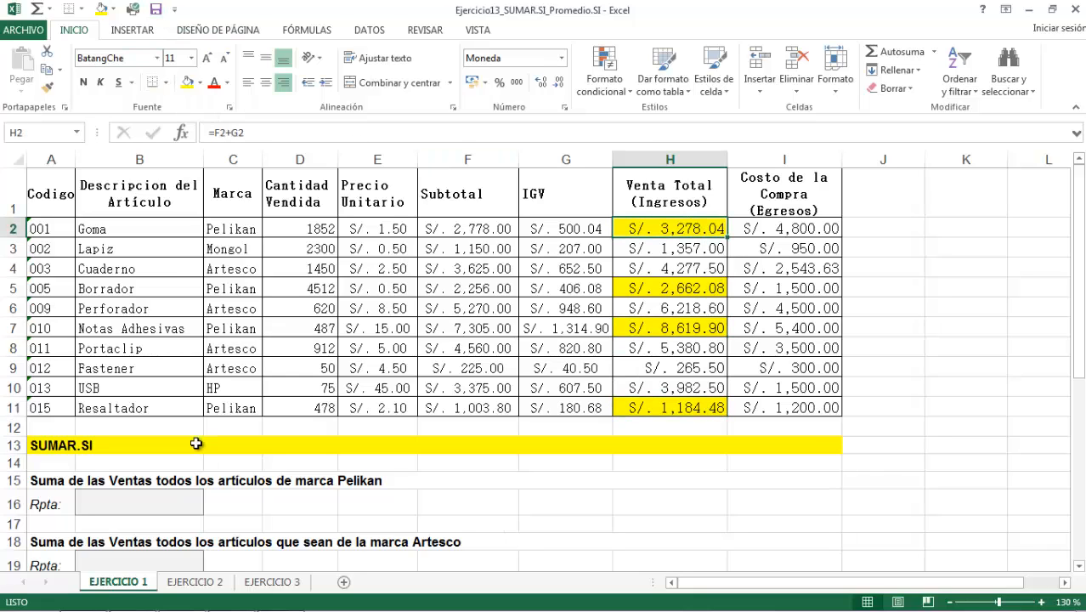
click(174, 502)
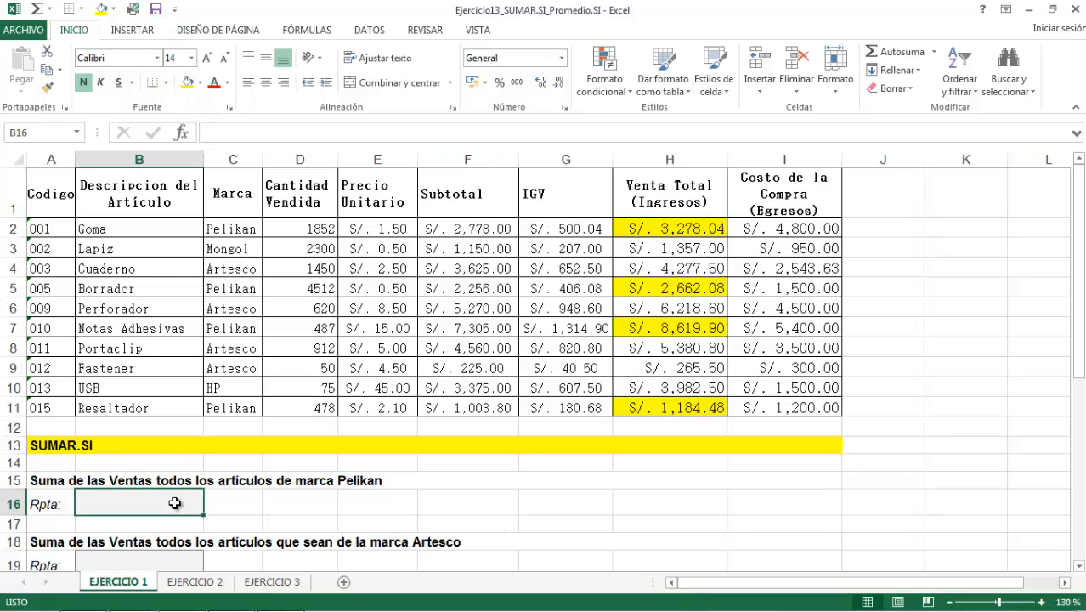
text(=sum)
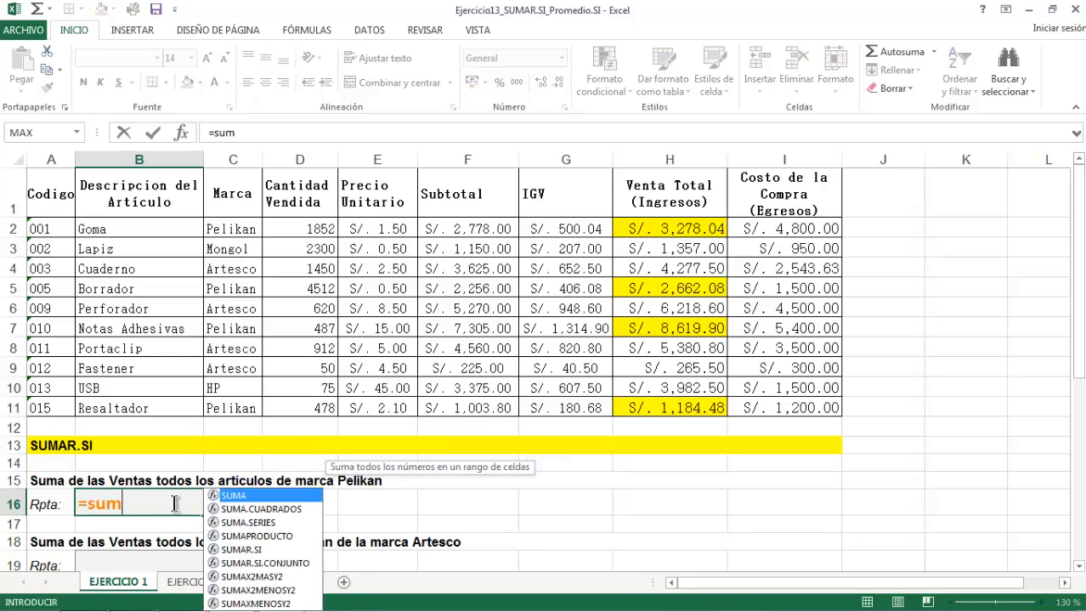
text(ar.)
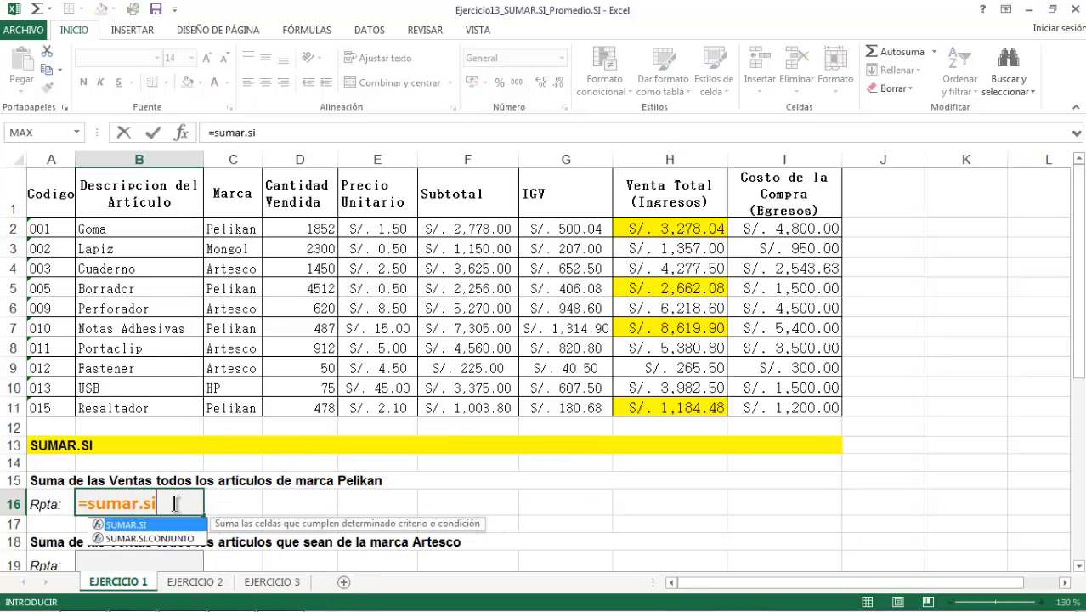
text(si()
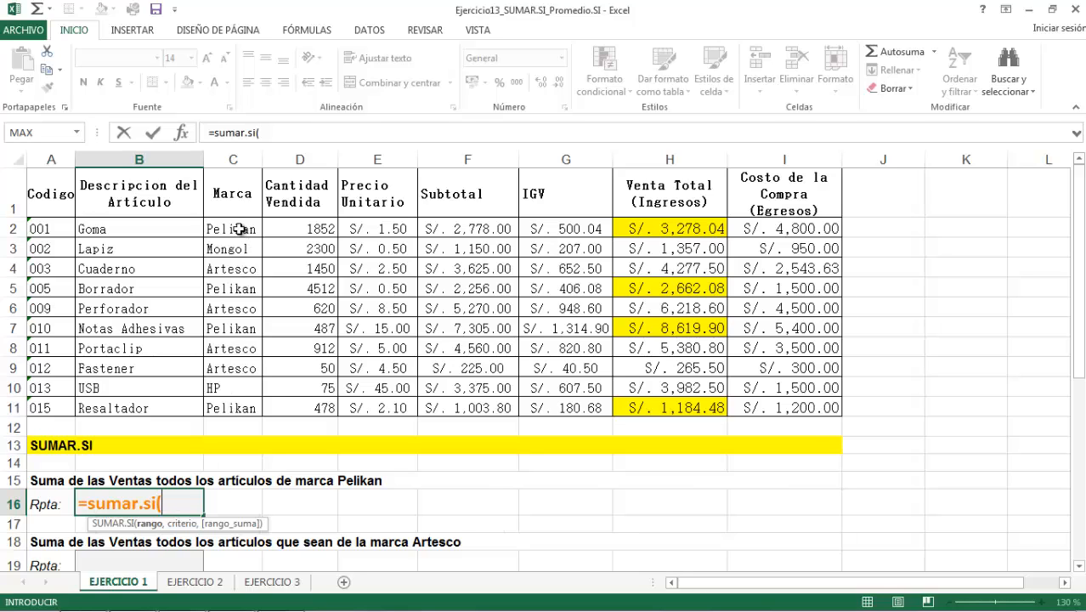
drag(240, 229, 239, 394)
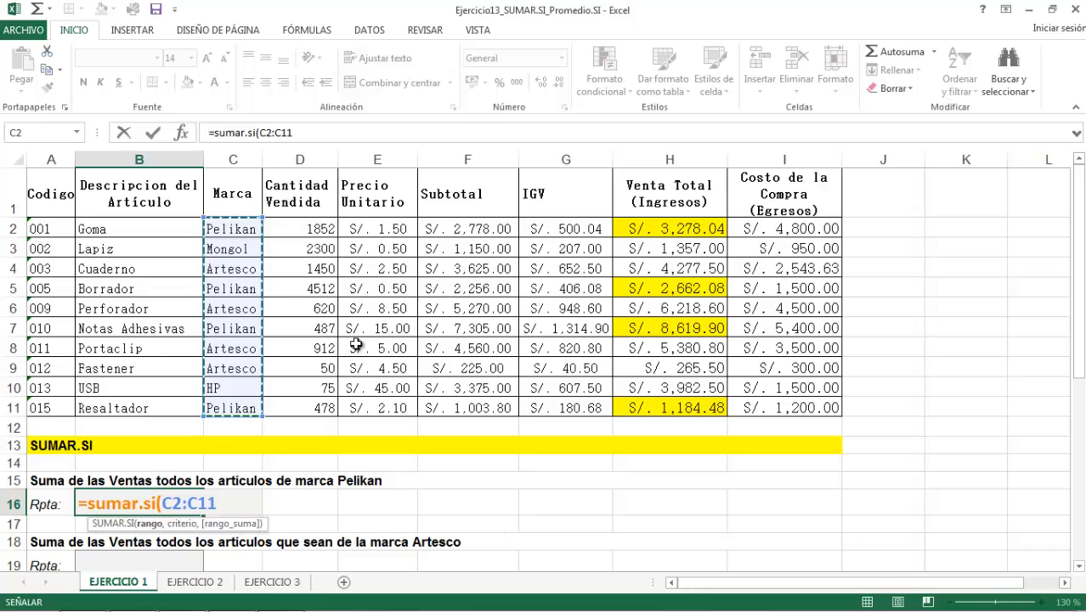
text(,)
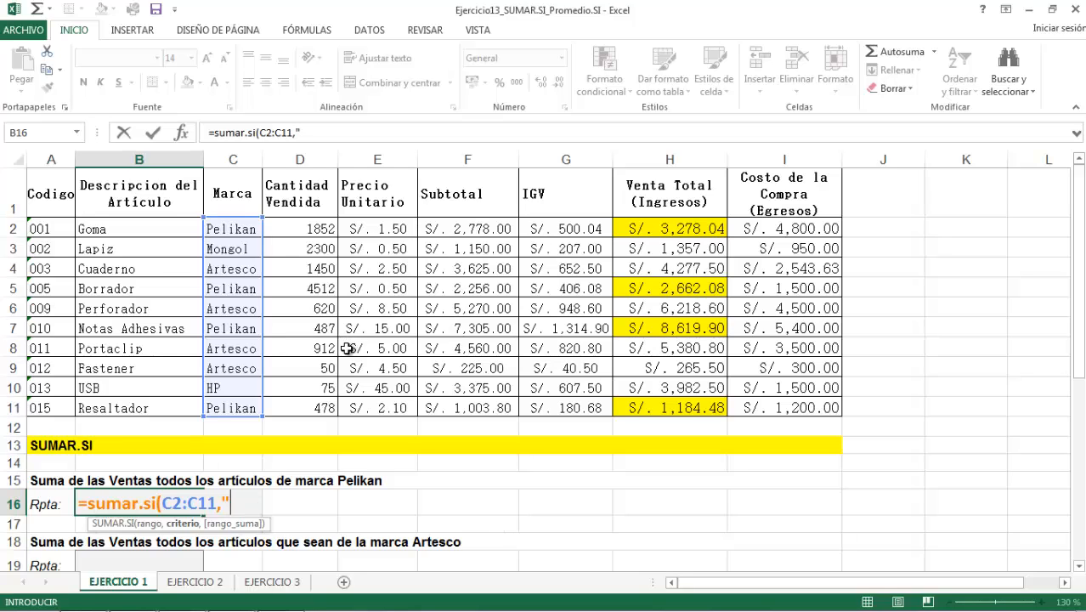
text("Pelikan)
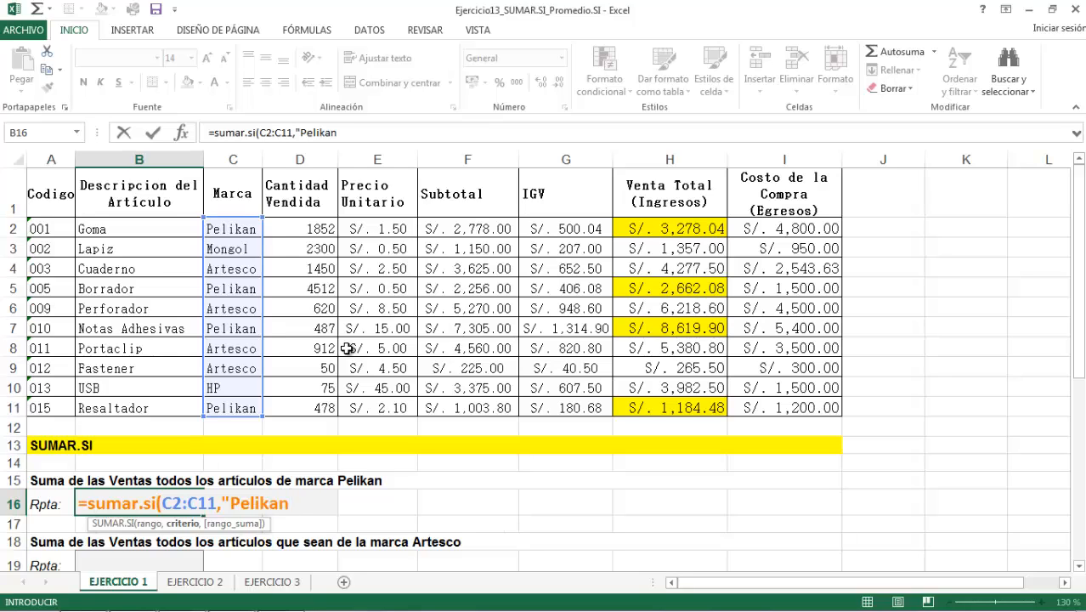
text(",)
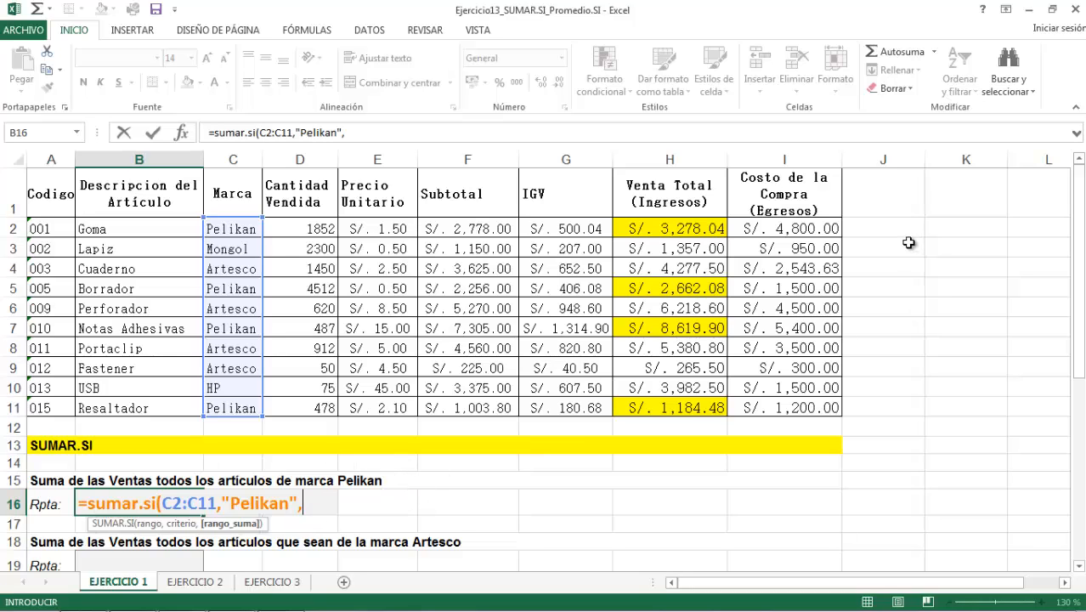
drag(695, 228, 696, 406)
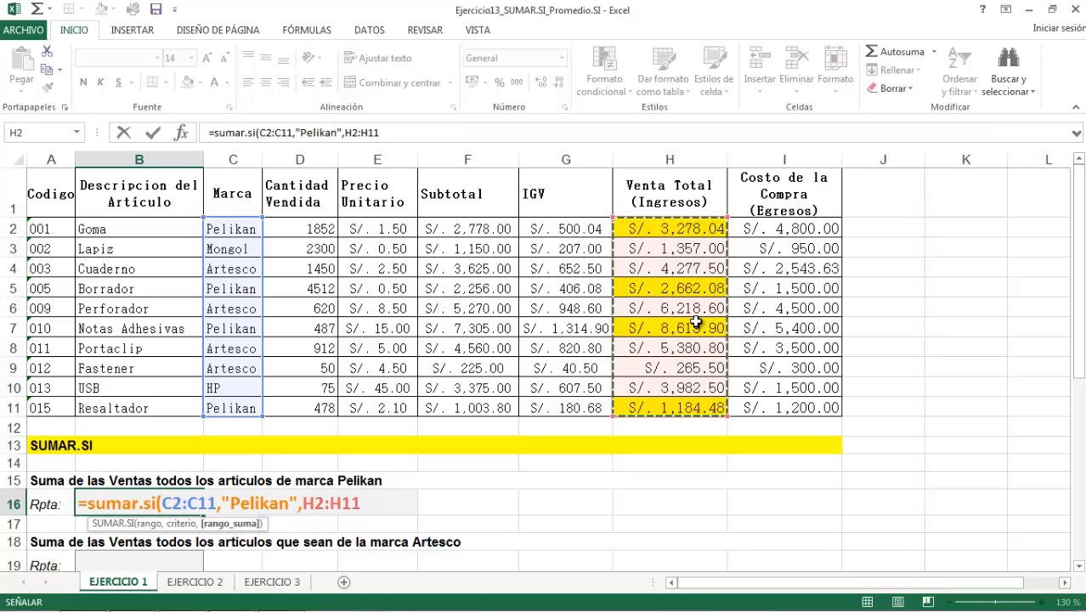
text())
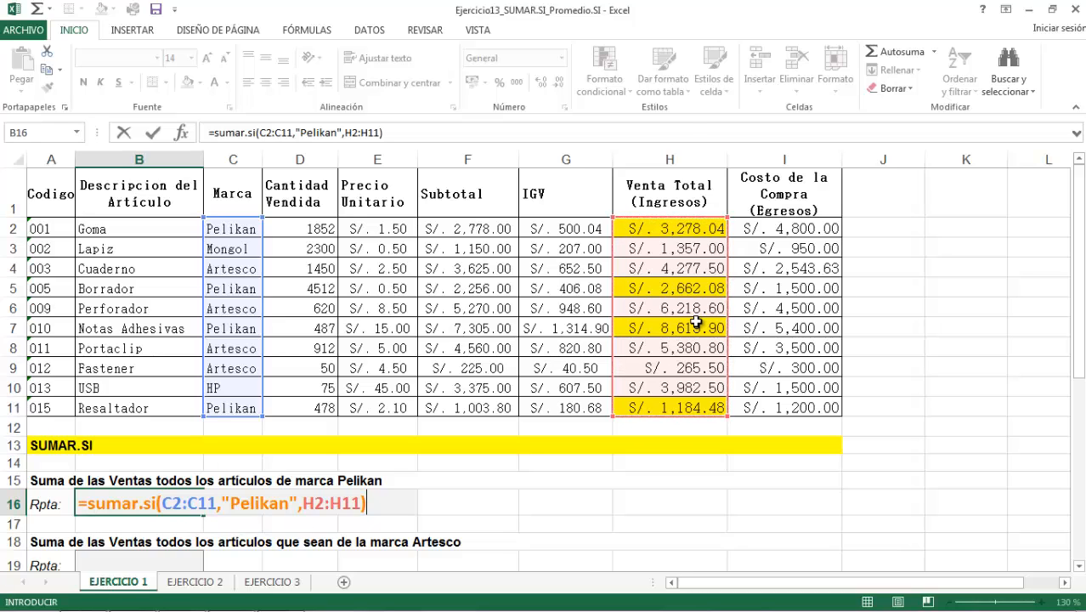
key(Return)
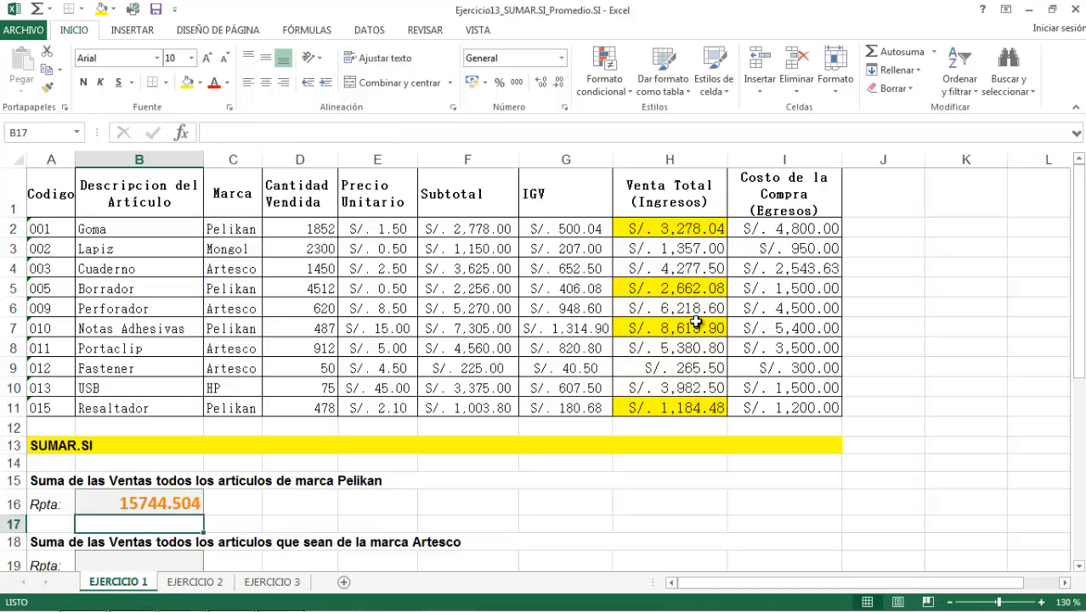
click(153, 497)
click(472, 83)
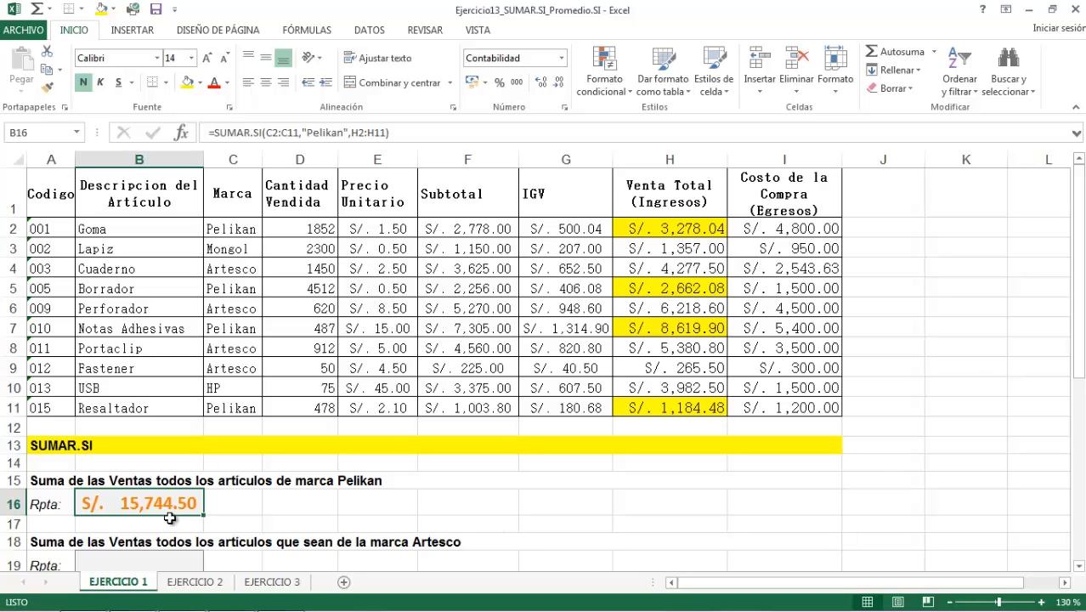
- Check the Pelikan sum by selecting the four yellow Venta Total cells together and reading their total
click(694, 230)
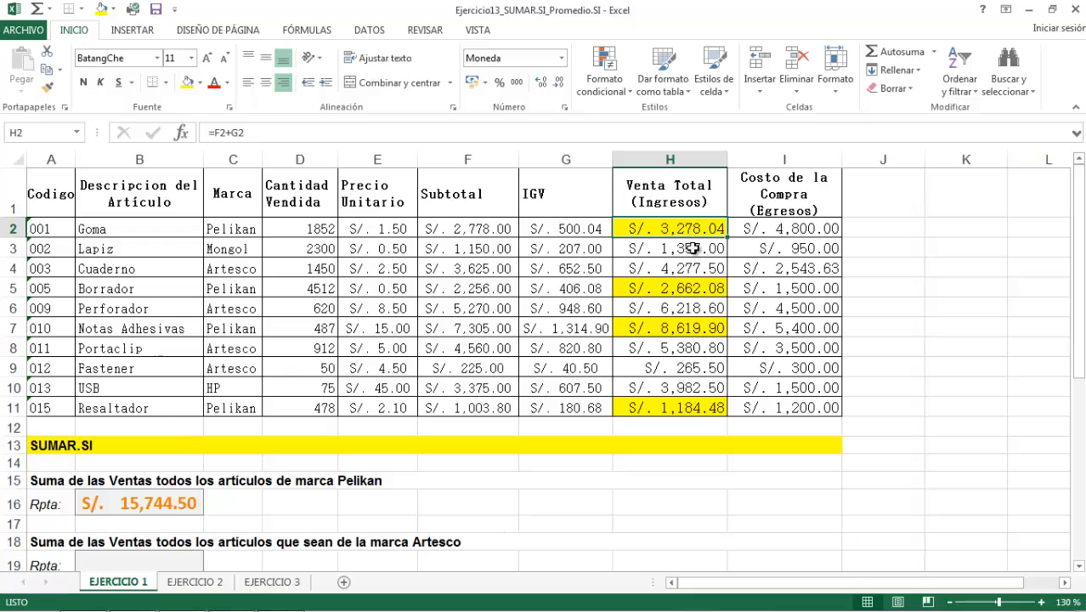
ctrl+click(696, 289)
ctrl+click(688, 328)
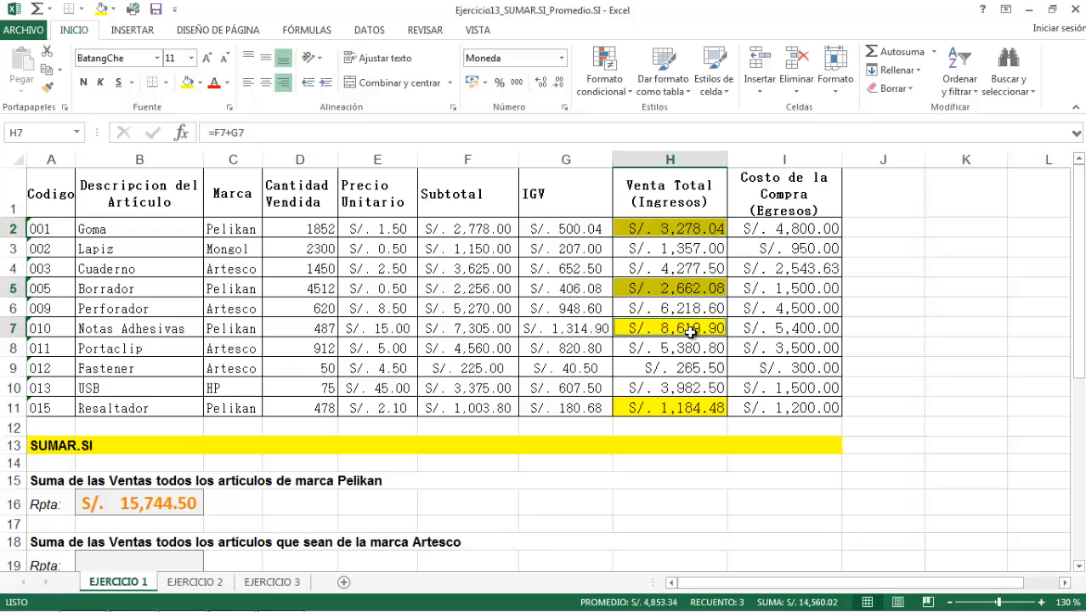
ctrl+click(690, 408)
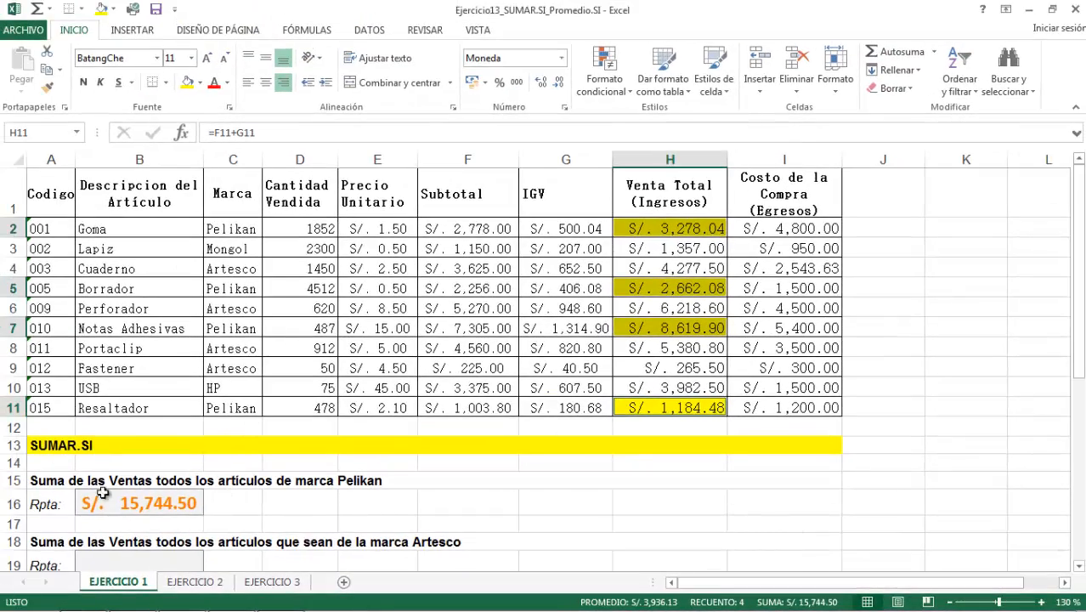
click(477, 508)
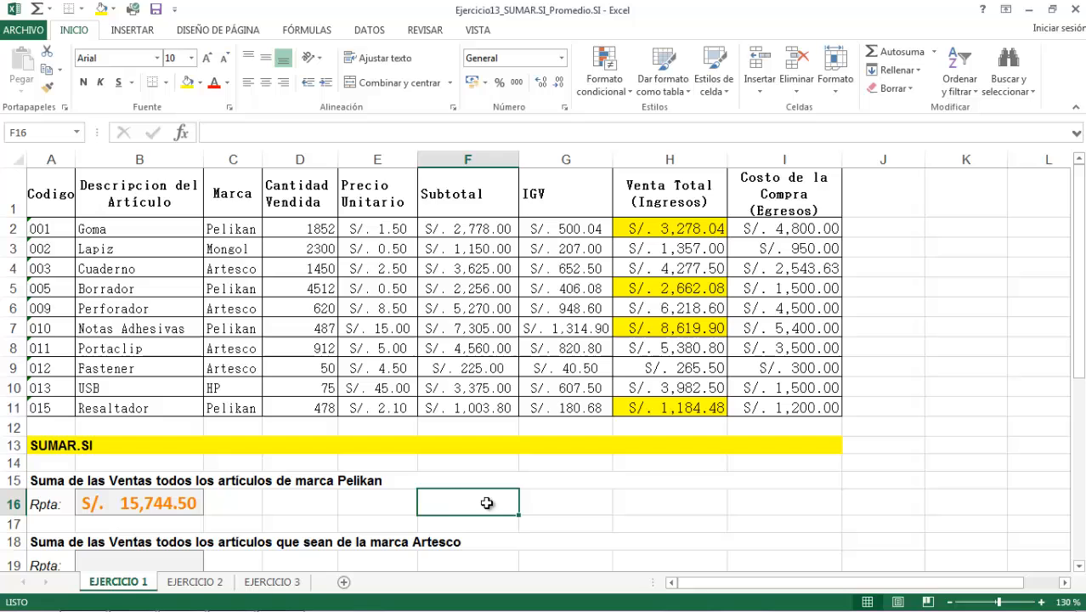
- Start a SUMAR.SI formula in B19 for the Artesco sales, with the Marca cells C2:C11 as its range
click(170, 504)
scroll(431, 507, down, 1)
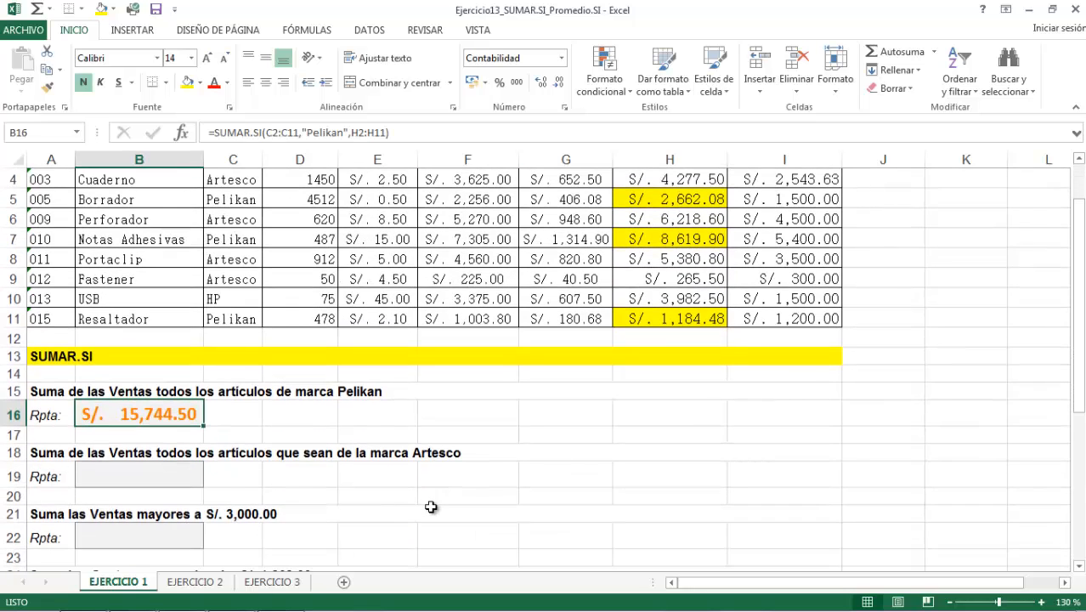
scroll(430, 506, down, 1)
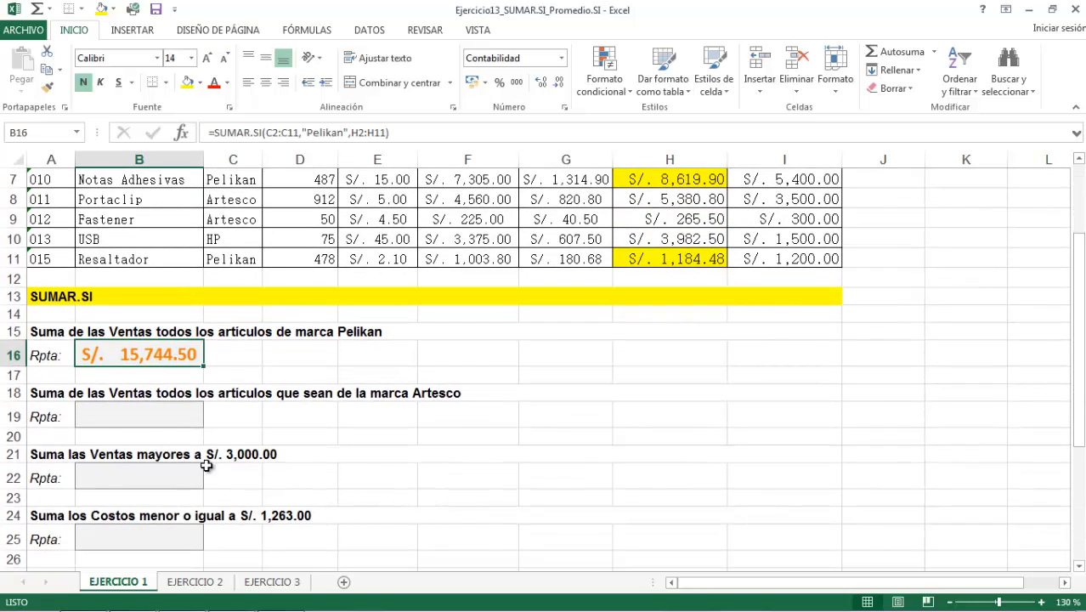
click(132, 415)
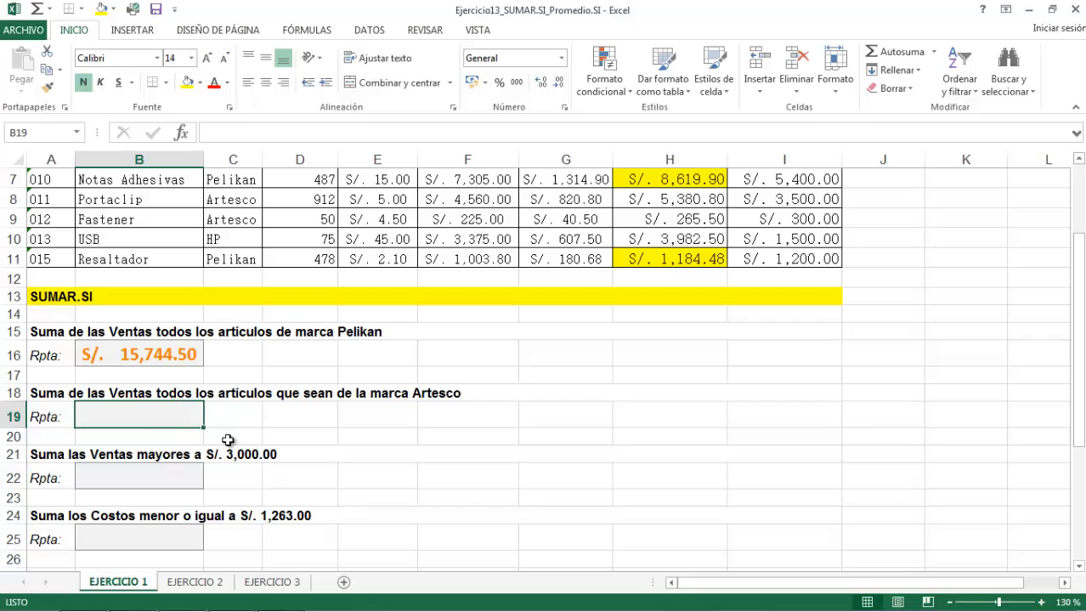
text(=)
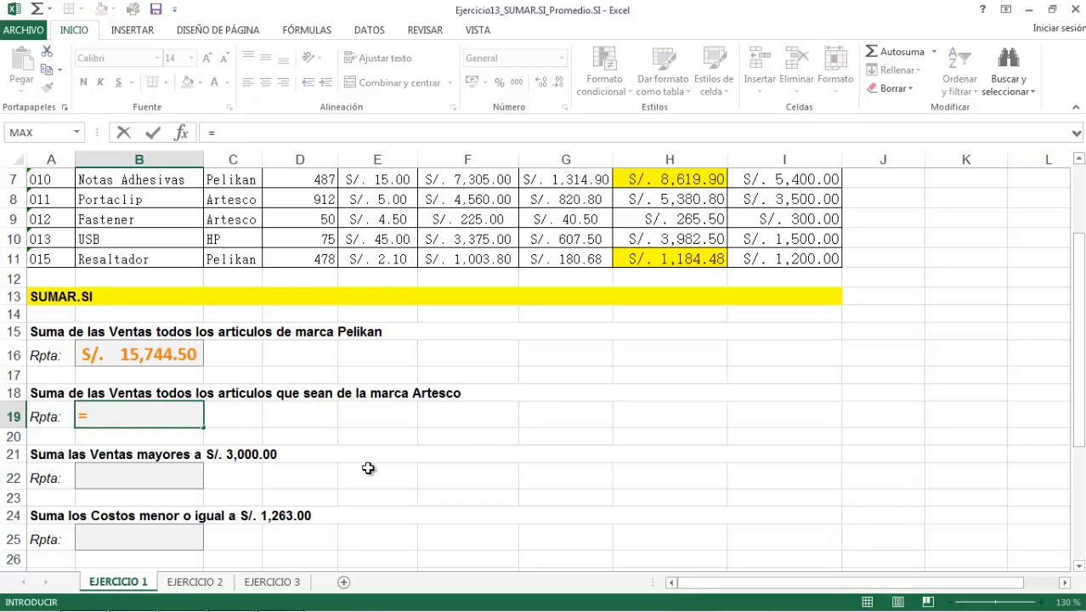
text(sumar.si)
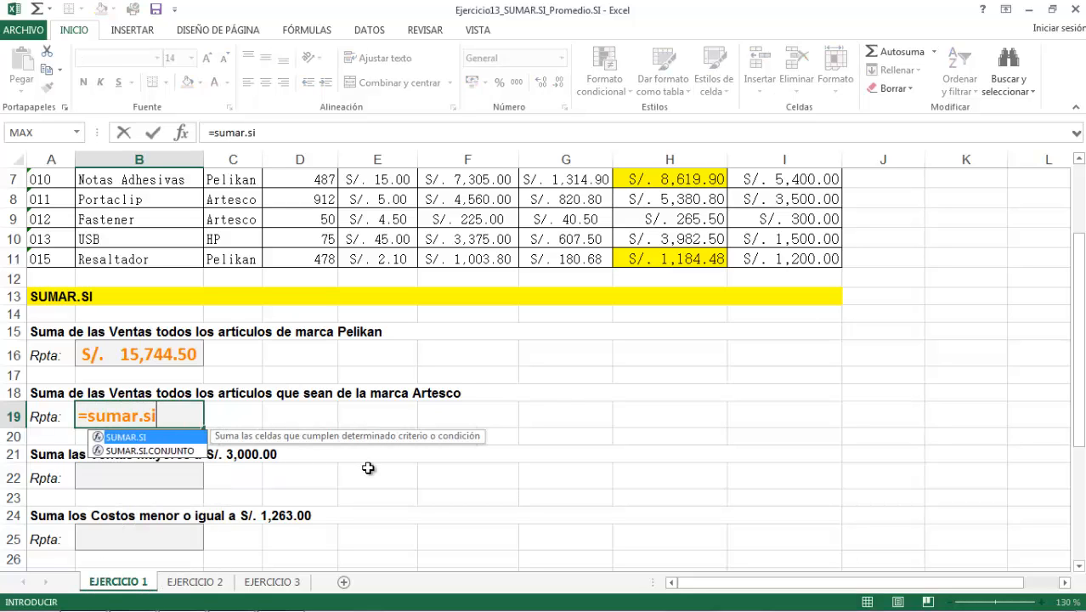
text(()
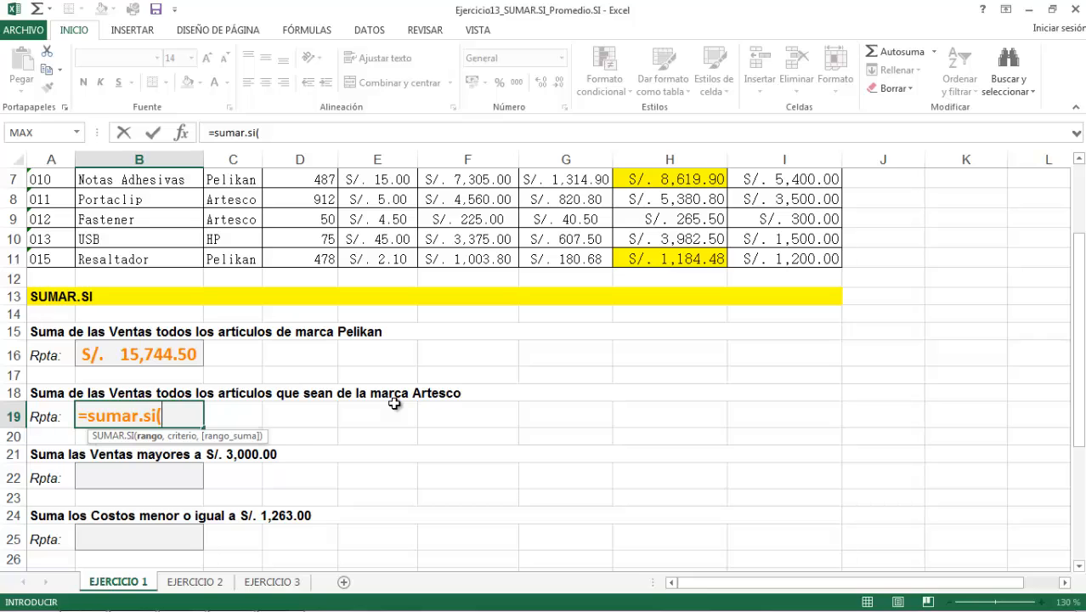
scroll(395, 403, up, 2)
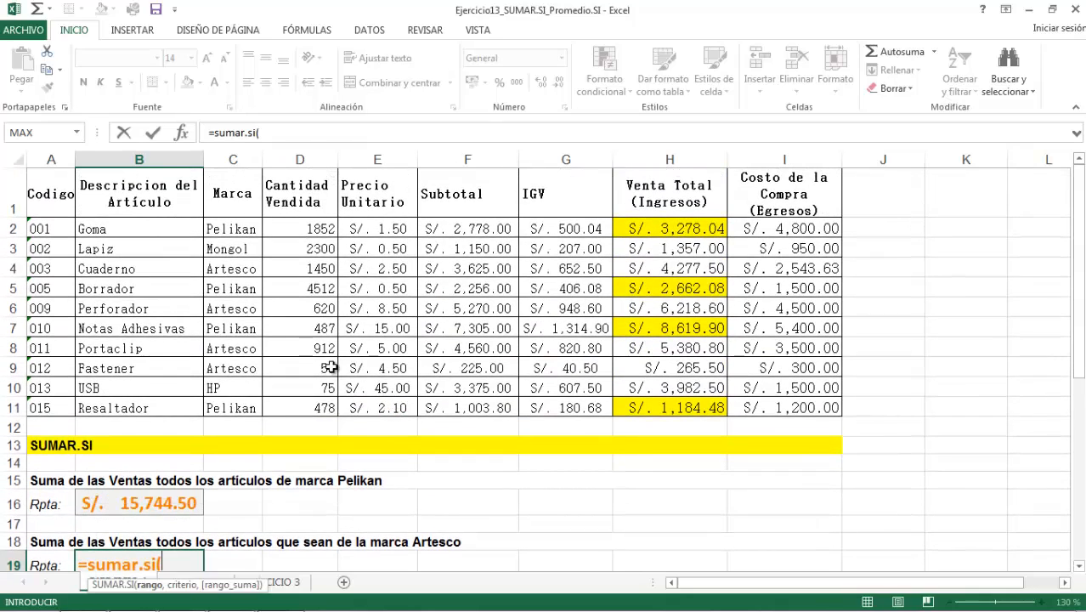
drag(240, 229, 242, 409)
scroll(308, 481, down, 2)
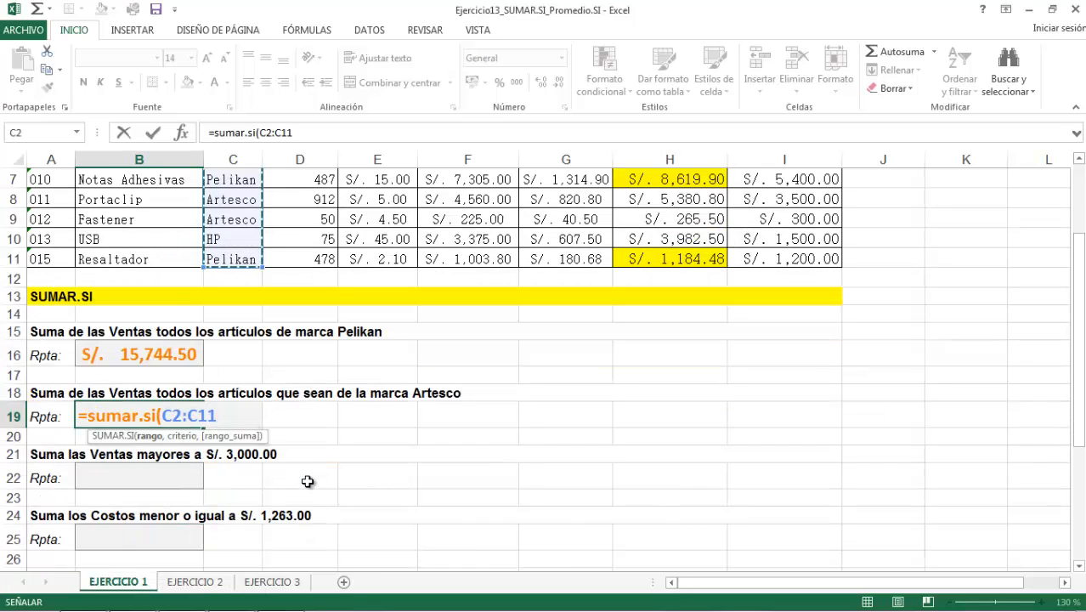
- Complete the B19 formula with criterion "Artesco" and sum range H2:H11, and copy B16's S/. accounting format to it
text(,)
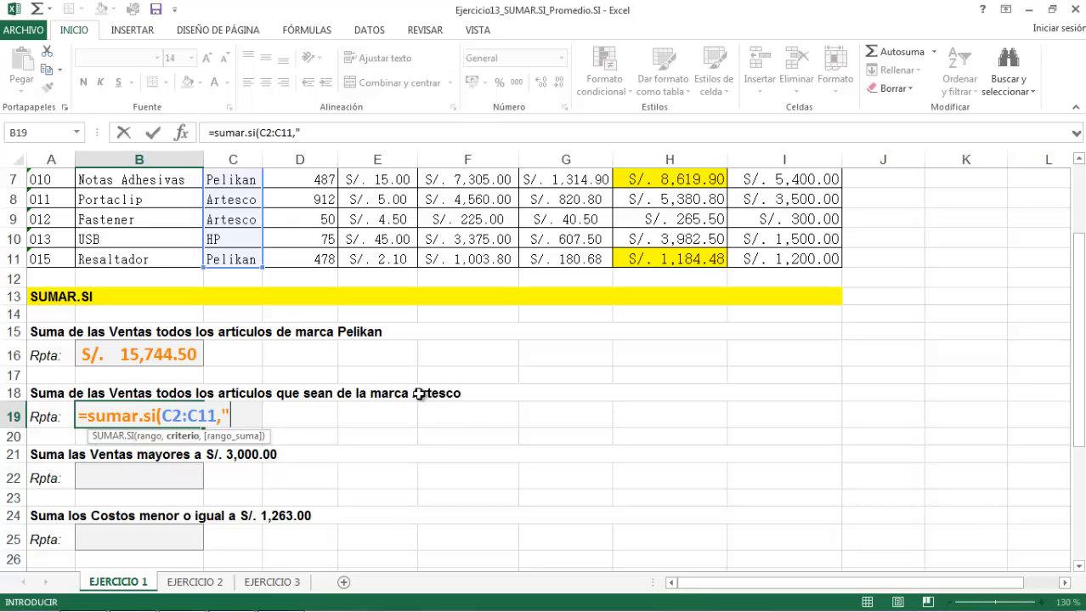
text("Artesco")
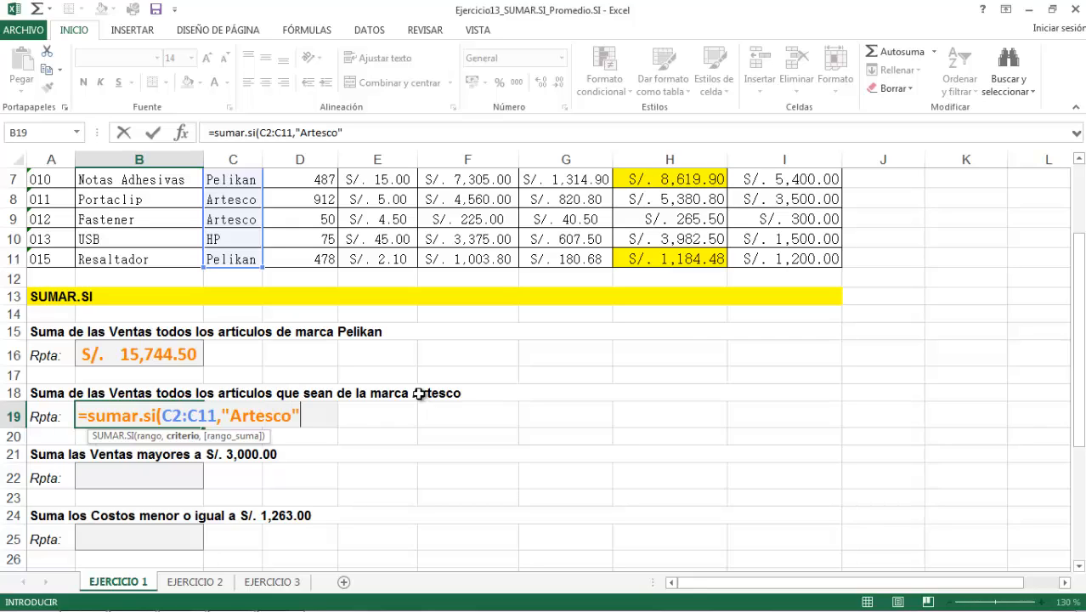
text(,)
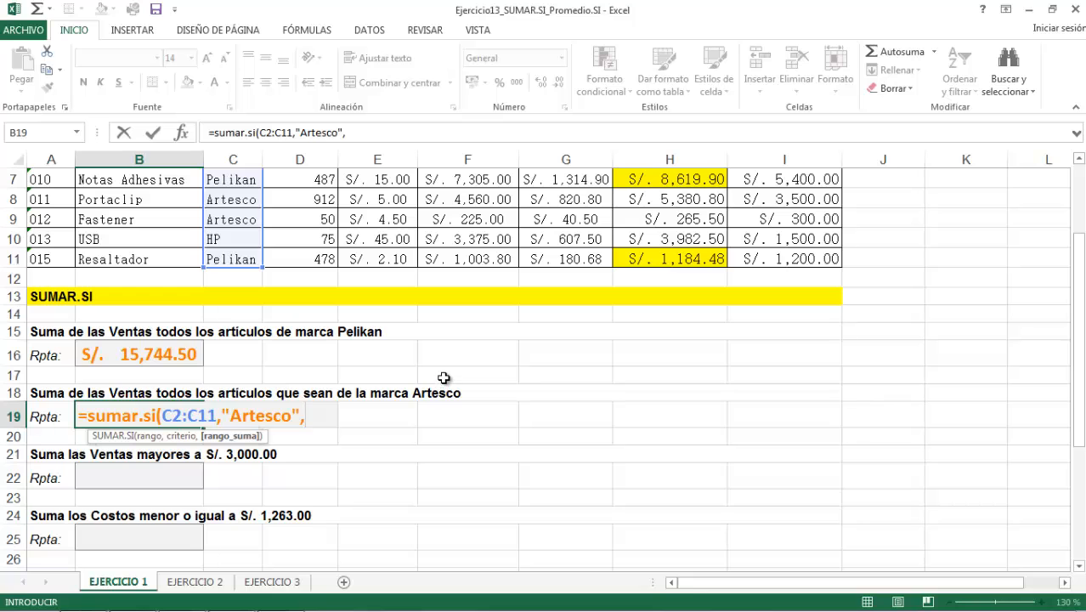
scroll(715, 348, up, 2)
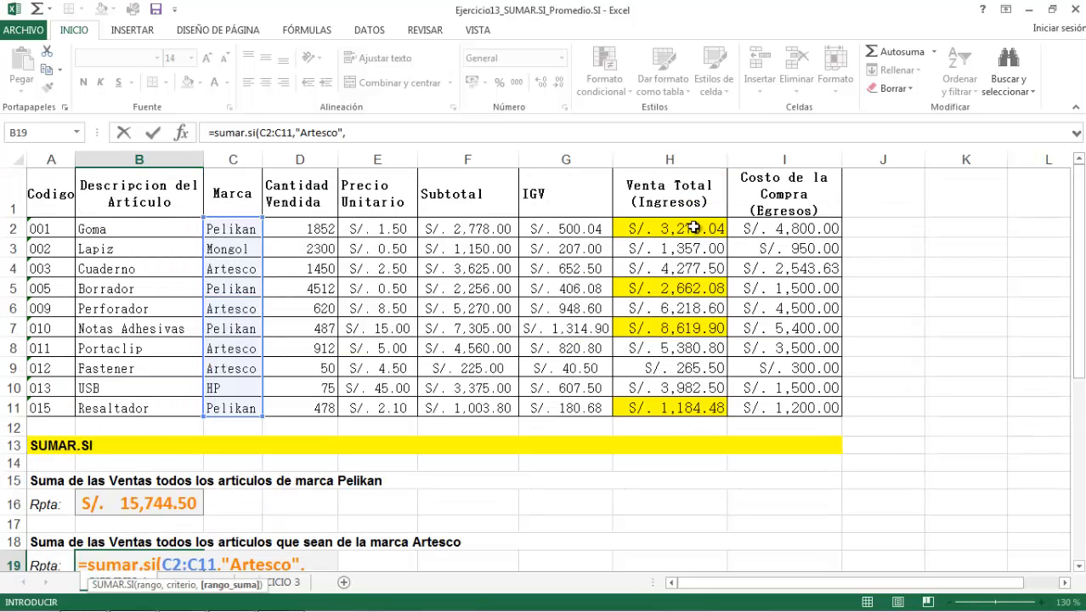
drag(695, 228, 697, 408)
scroll(667, 452, down, 2)
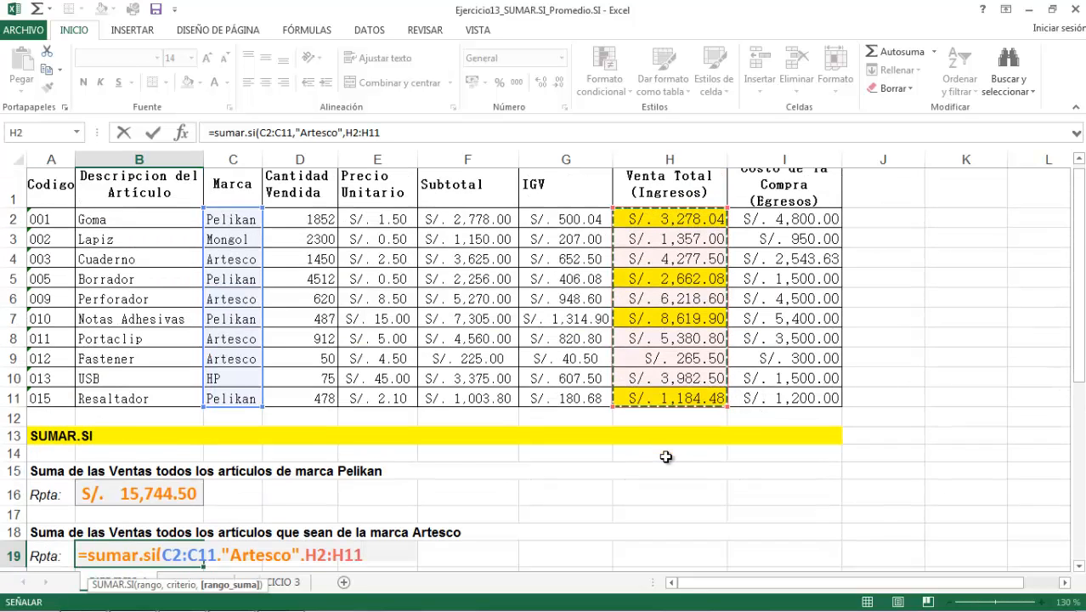
text())
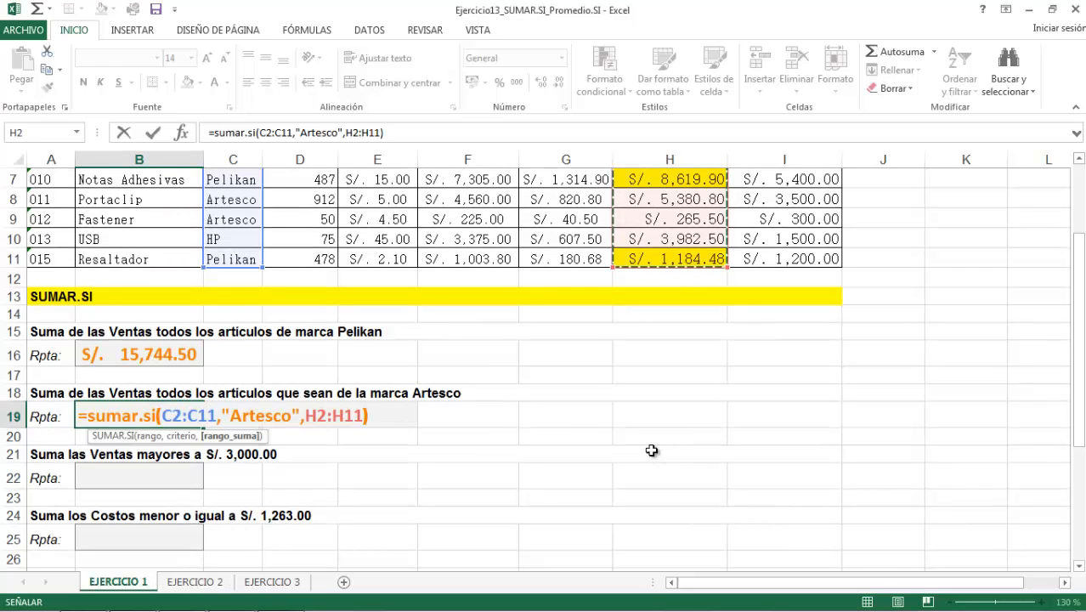
key(Return)
click(175, 354)
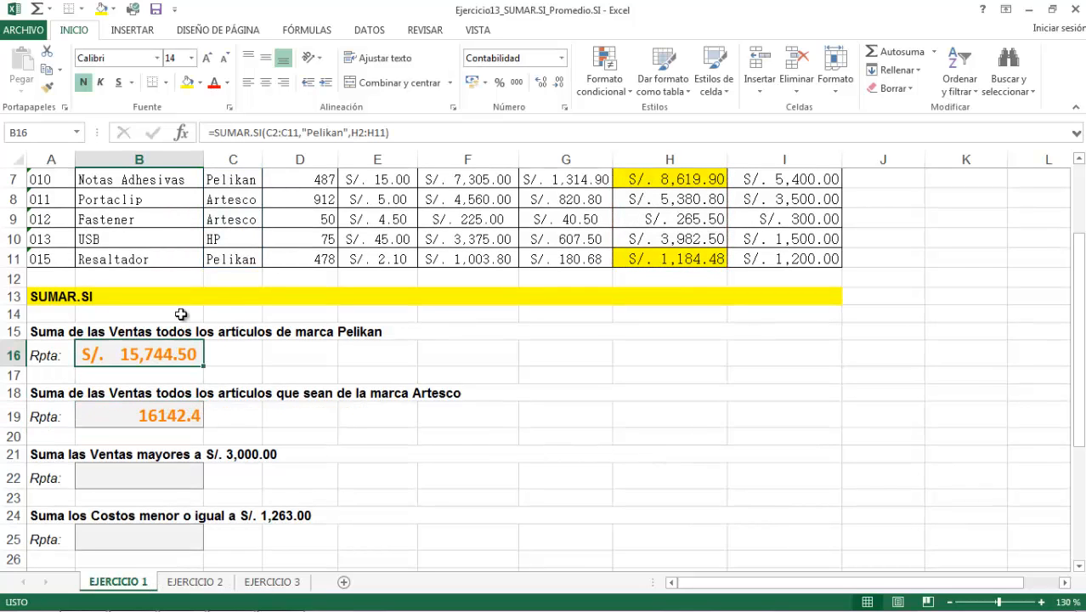
click(170, 413)
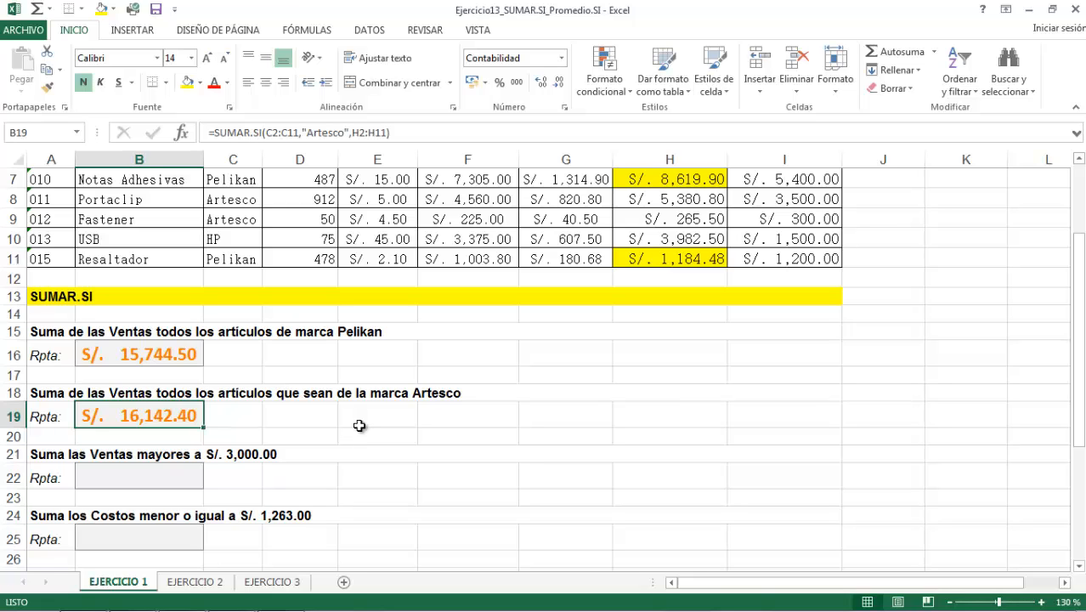
- Examine the Venta Total values in H2:H11 against the exercise's condition of sales greater than S/. 3,000.00
scroll(359, 426, up, 2)
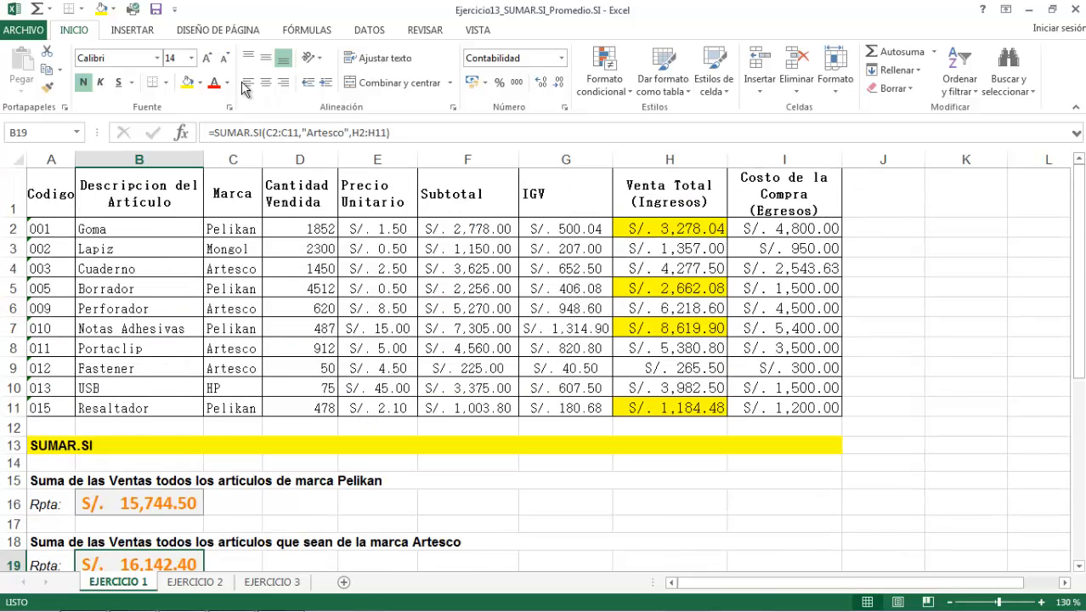
scroll(267, 371, down, 3)
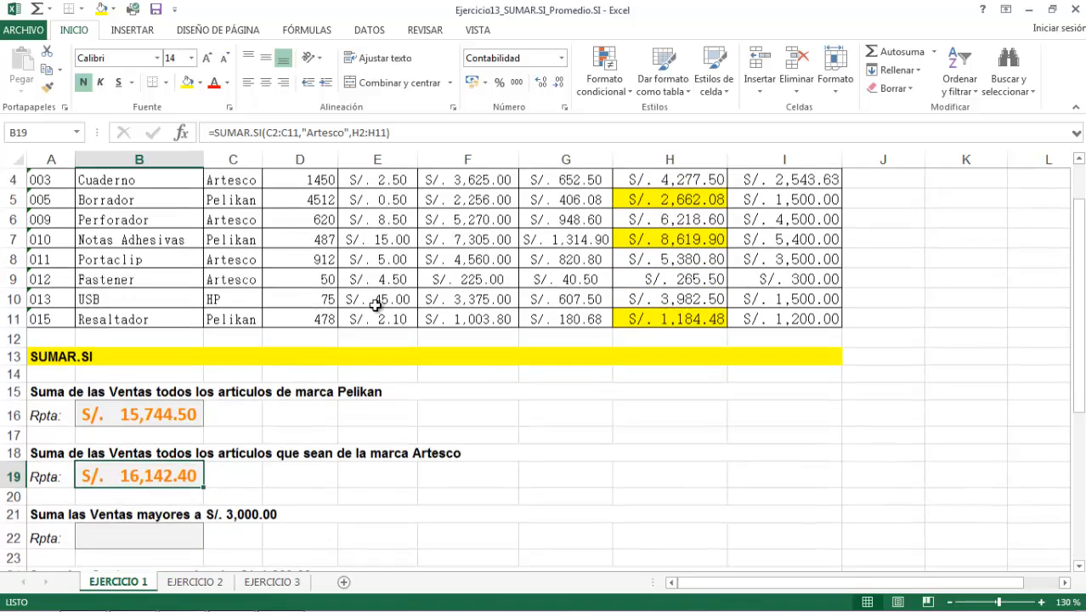
click(155, 422)
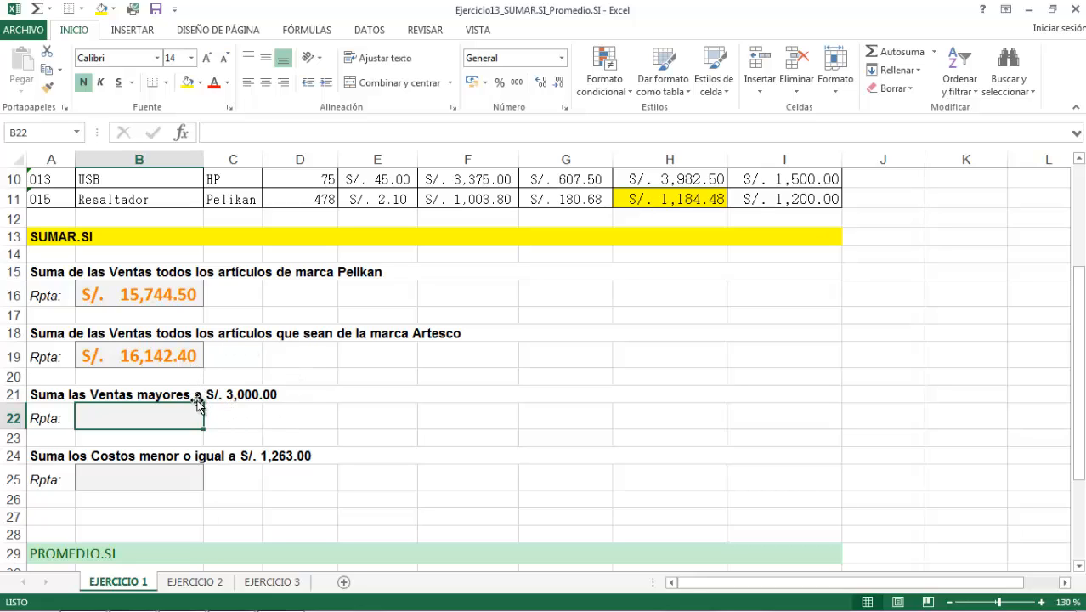
scroll(603, 344, up, 2)
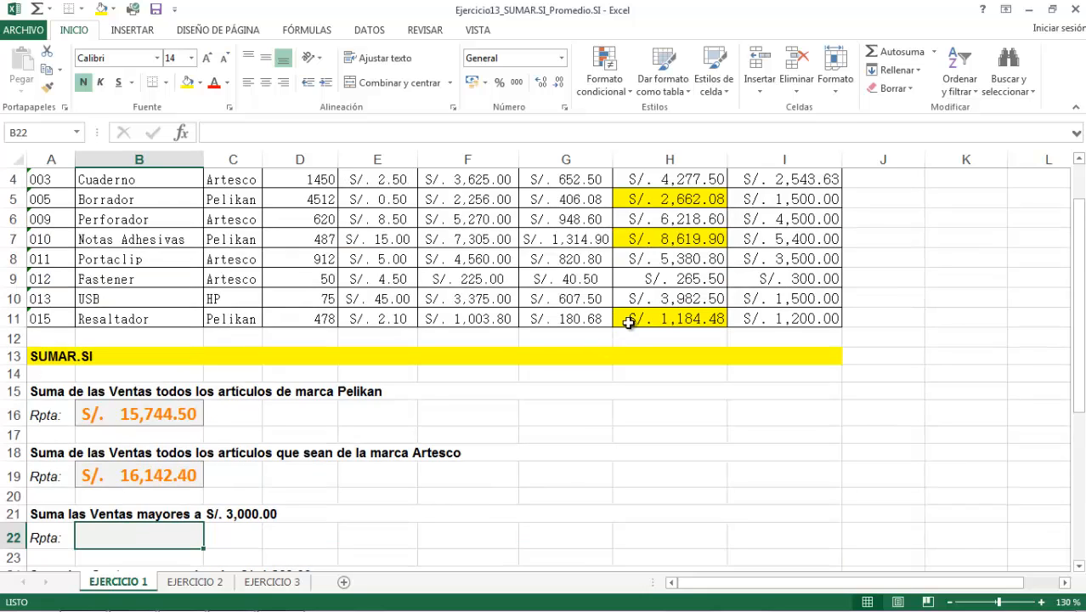
scroll(636, 310, up, 1)
drag(671, 231, 669, 405)
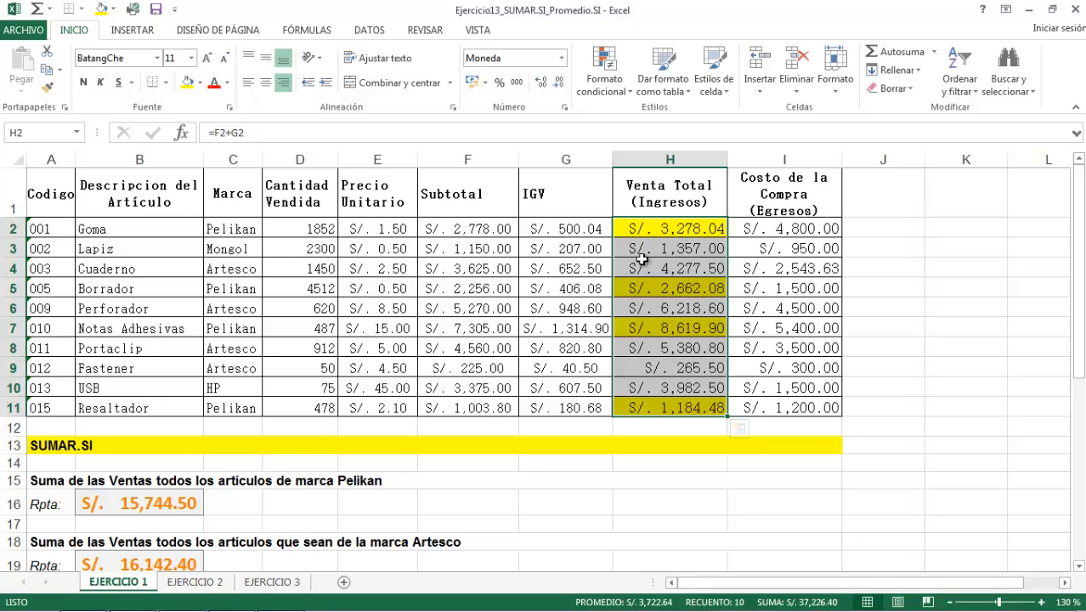
scroll(662, 297, down, 2)
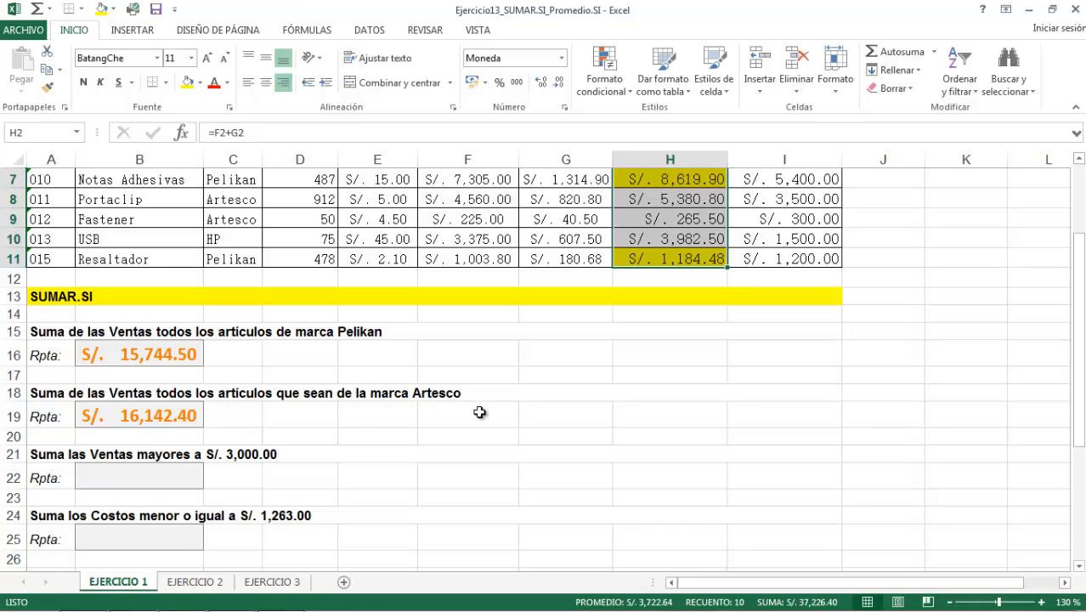
scroll(739, 280, up, 2)
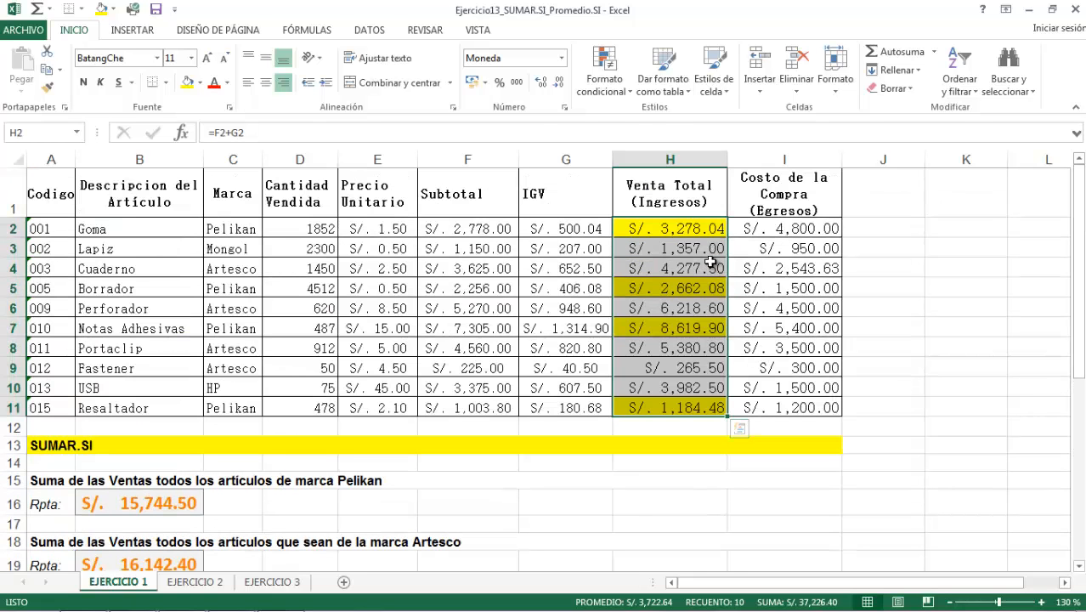
drag(693, 229, 692, 390)
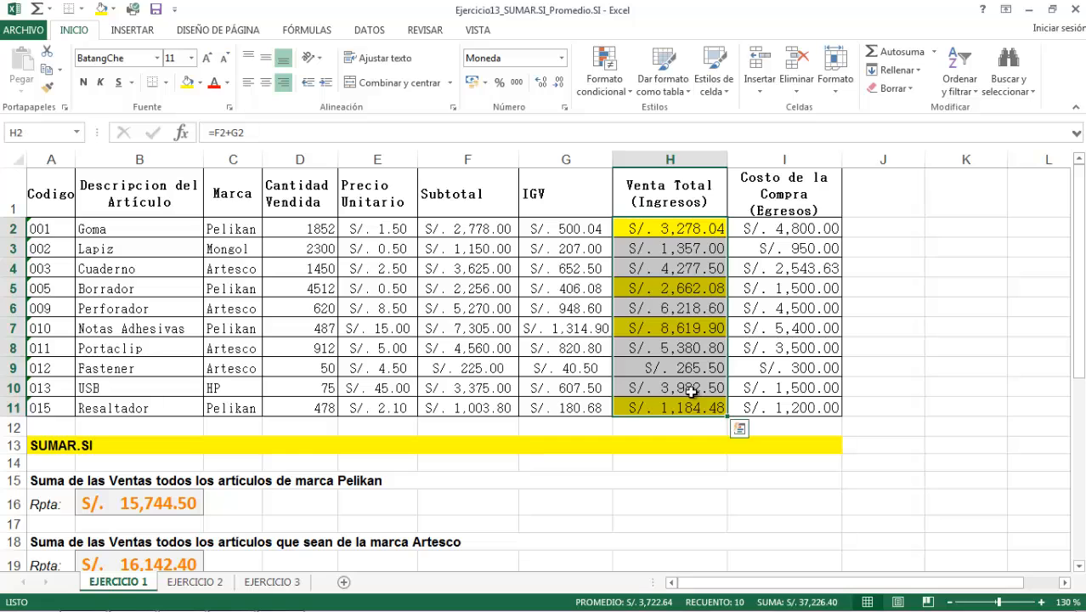
click(684, 348)
scroll(685, 340, down, 2)
scroll(686, 340, up, 2)
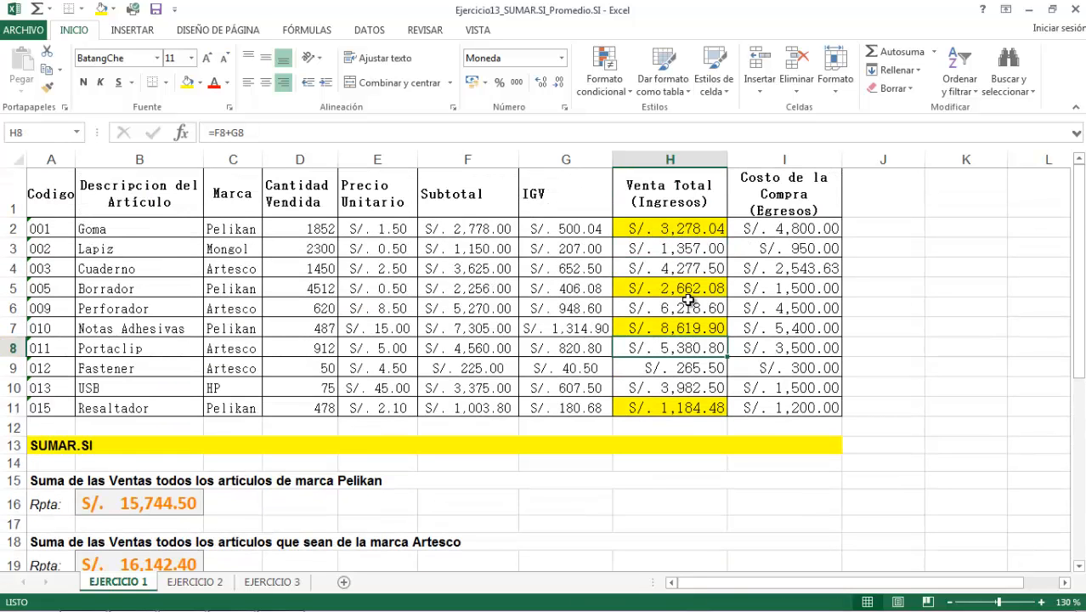
scroll(686, 307, down, 2)
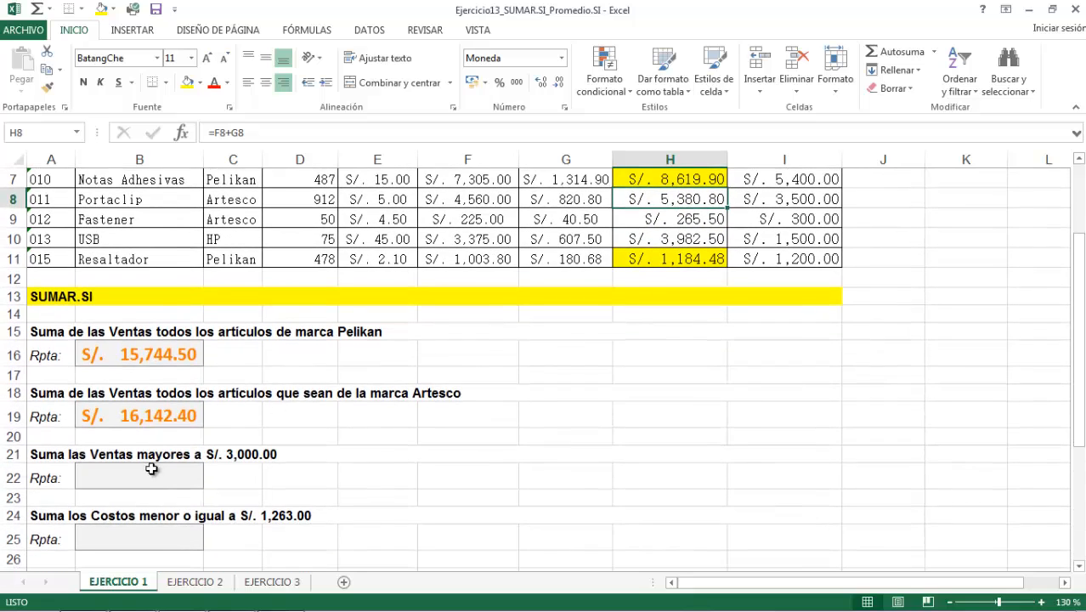
- Enter =SUMAR.SI(H2:H11,">3000") in B22 to sum the sales greater than S/. 3,000.00
click(137, 475)
text(=)
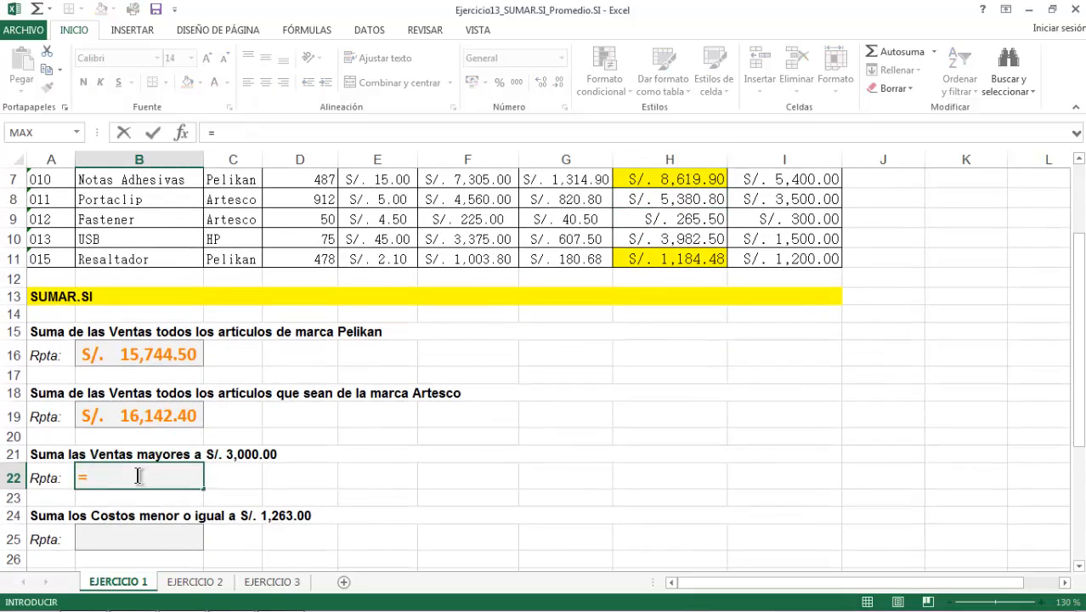
text(suma)
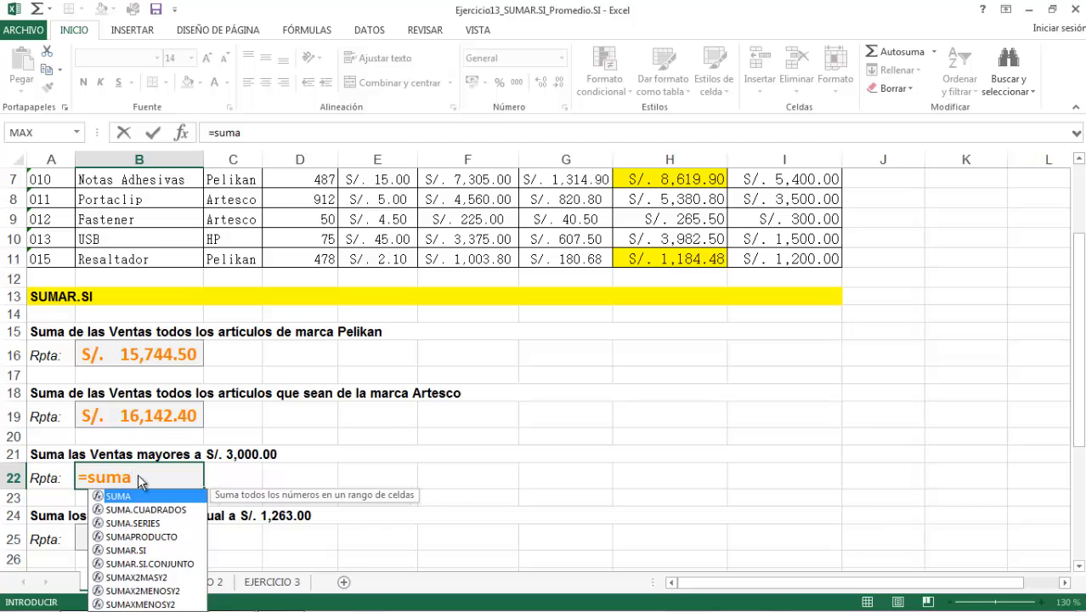
double_click(152, 551)
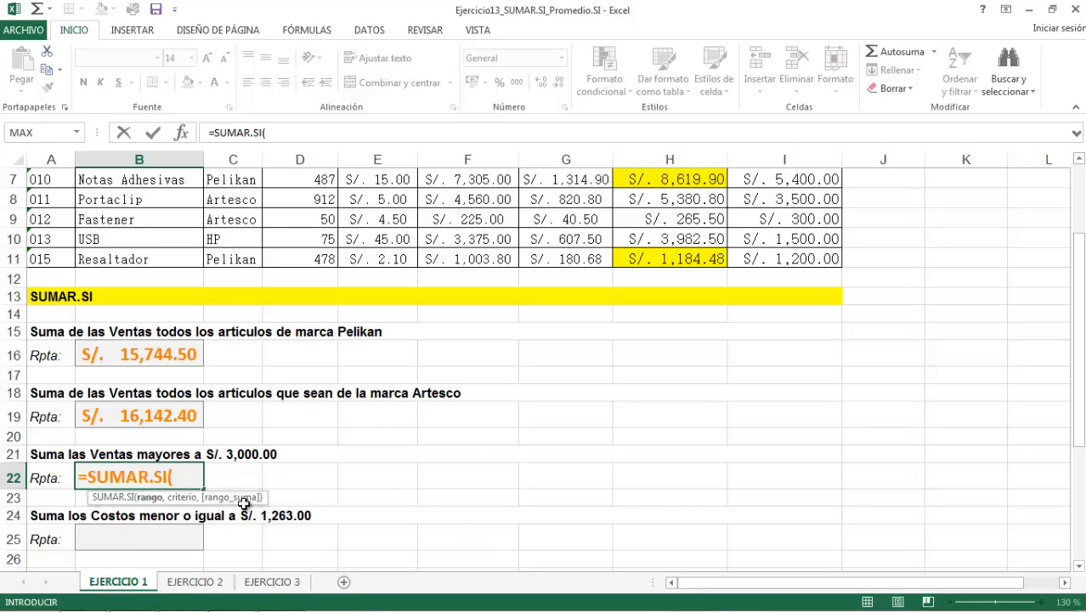
scroll(643, 447, up, 2)
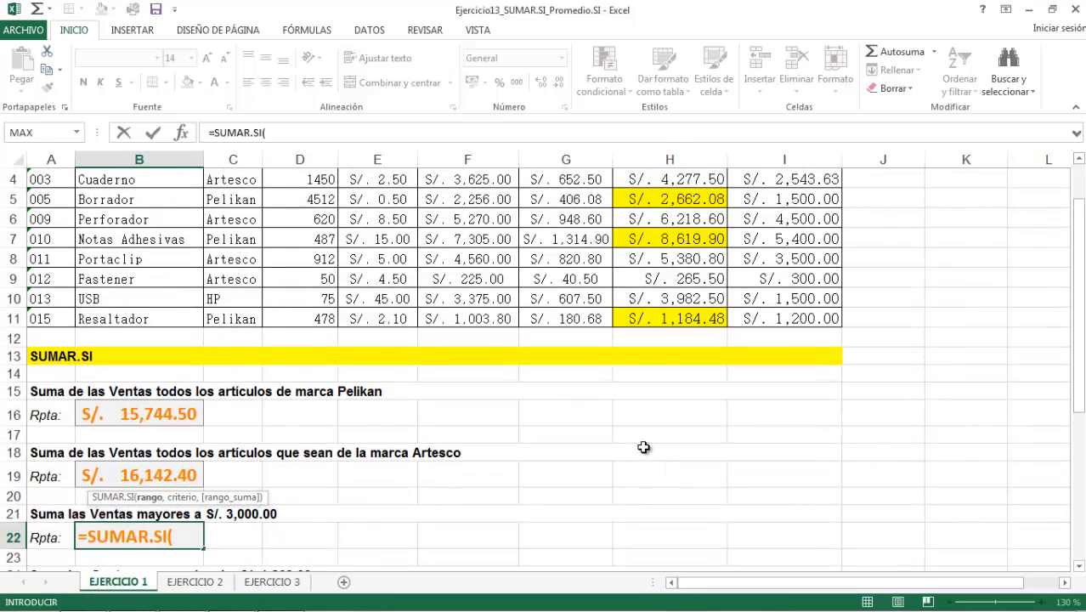
drag(686, 229, 692, 416)
scroll(692, 416, down, 2)
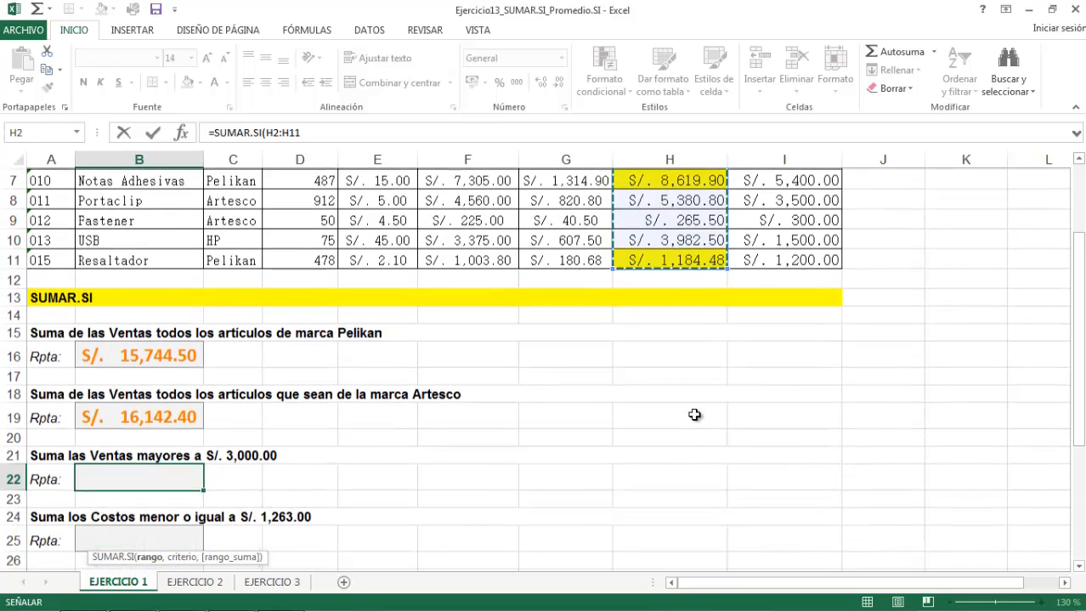
text(,)
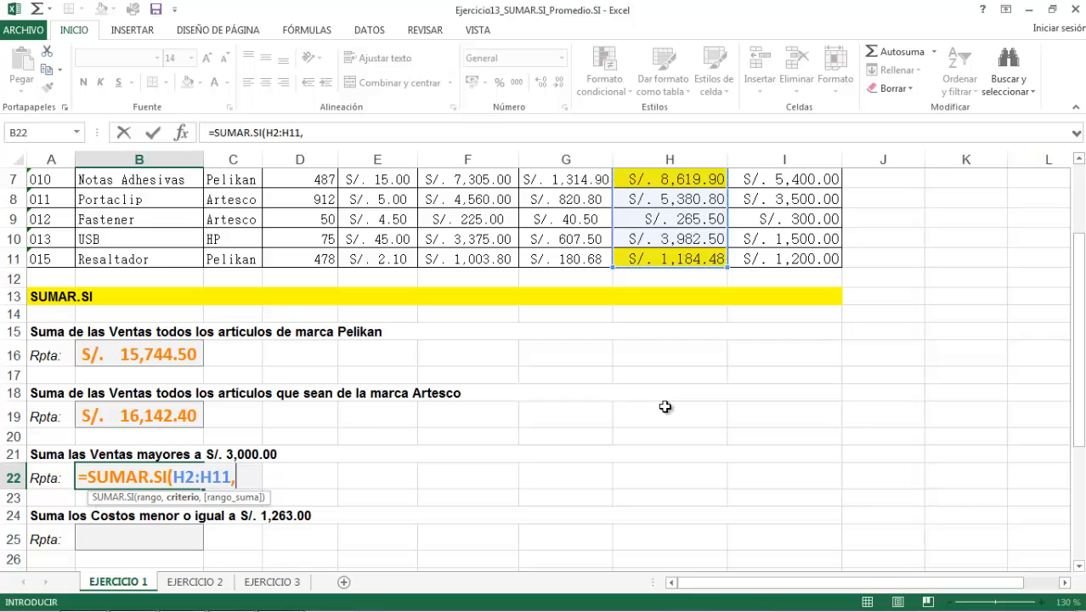
text(">3000)
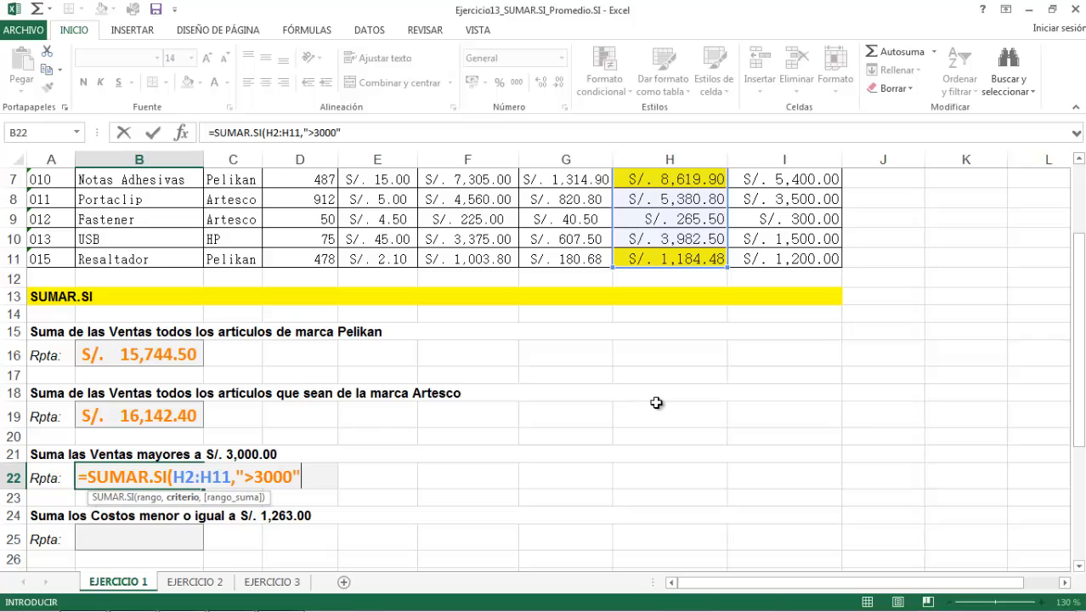
key(Return)
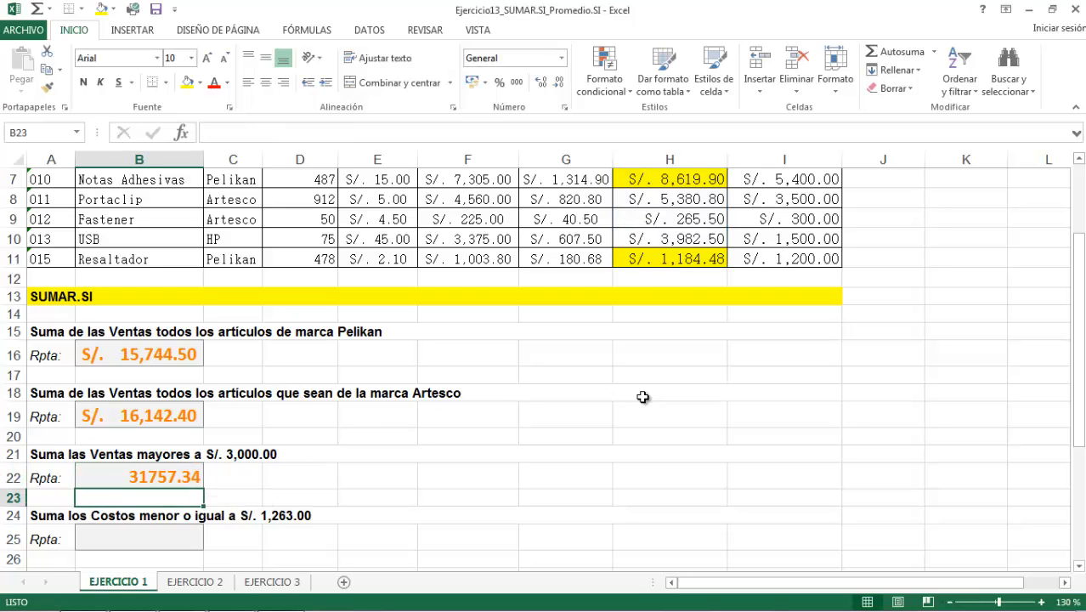
- Copy B19's S/. accounting format to B22 and review the SUMAR.SI formula in B22
click(181, 415)
click(47, 86)
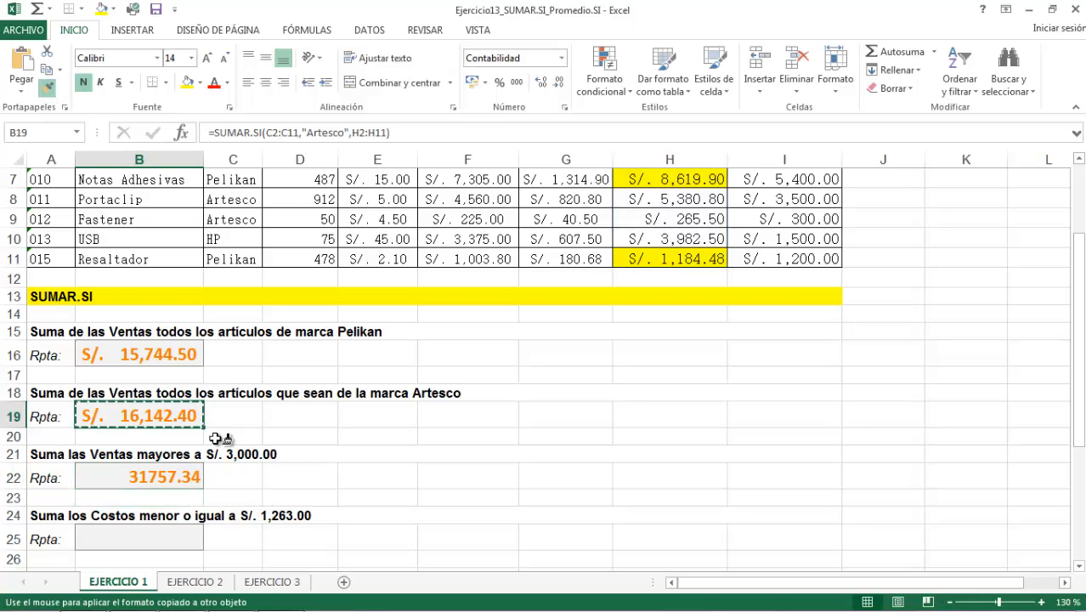
click(157, 476)
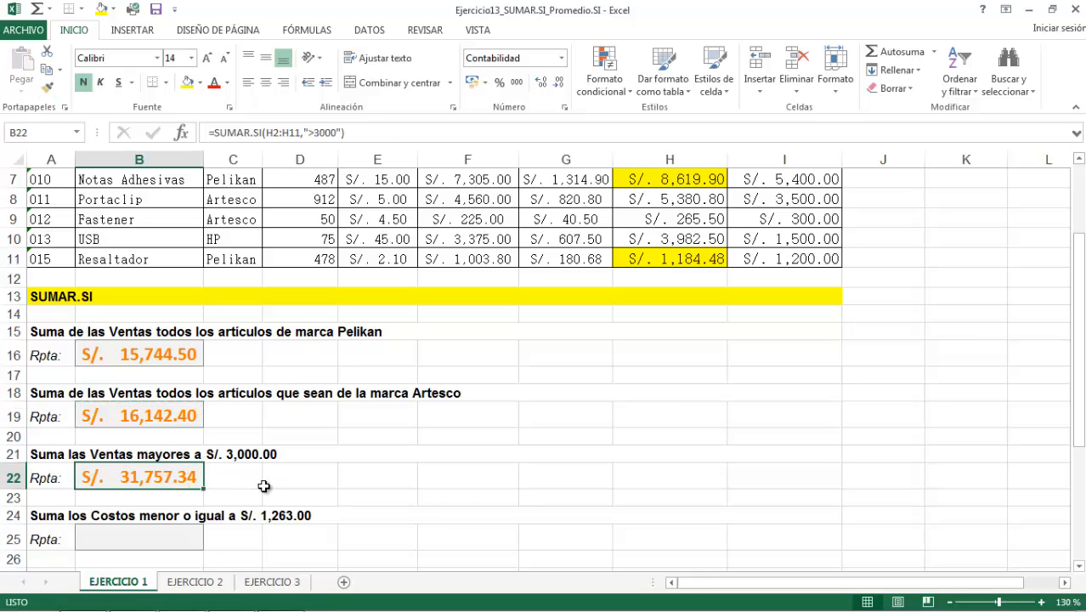
double_click(182, 479)
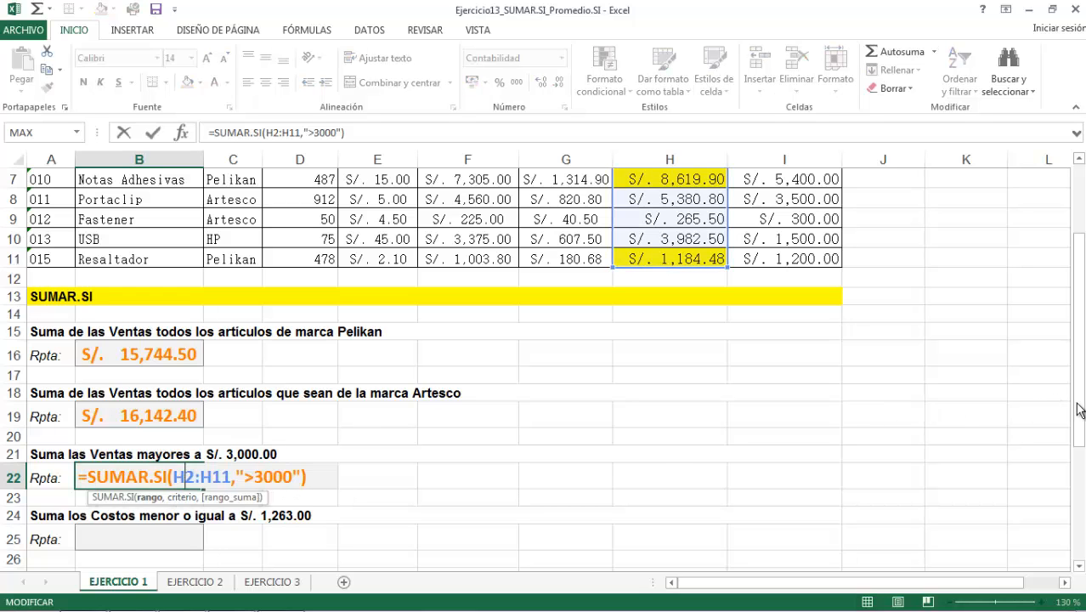
drag(1077, 408, 998, 412)
key(Return)
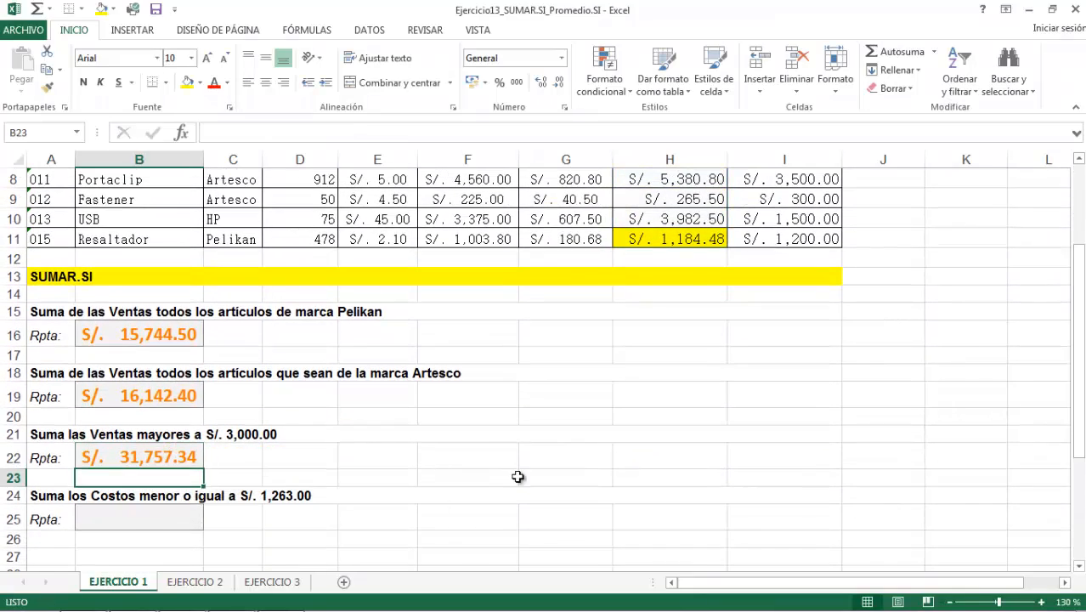
- Enter =SUMAR.SI(I2:I11,"<=1263") in B25 to sum the costs less than or equal to S/. 1,263.00
click(132, 523)
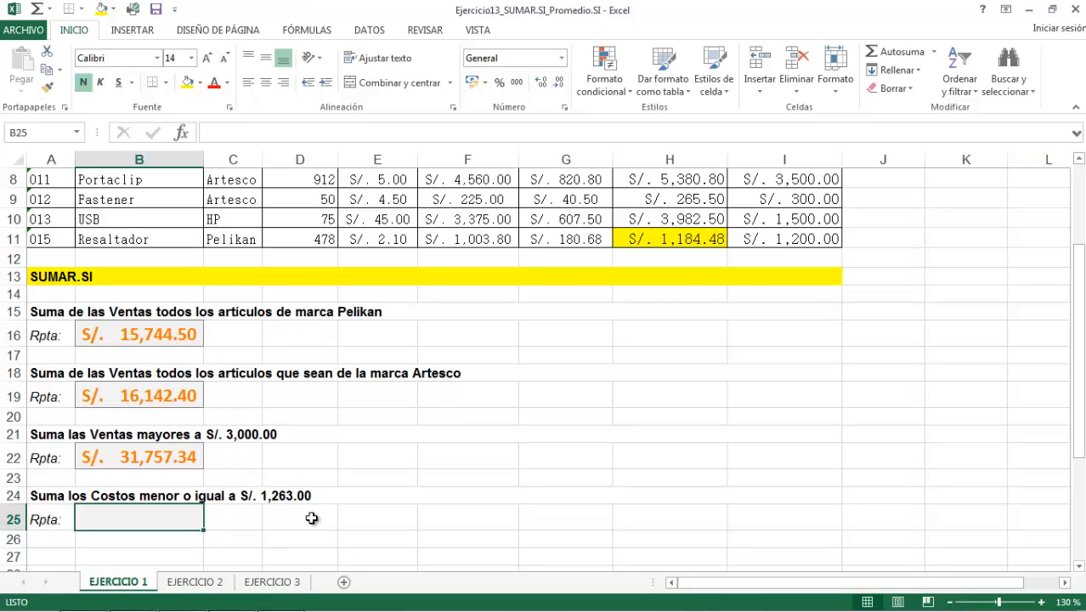
text(=suma)
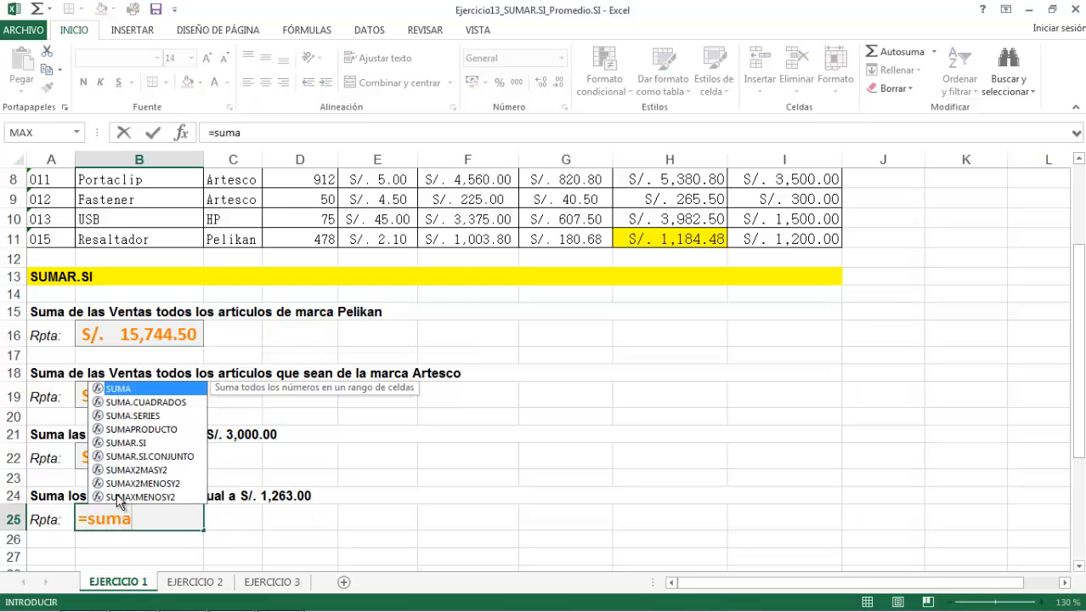
double_click(132, 442)
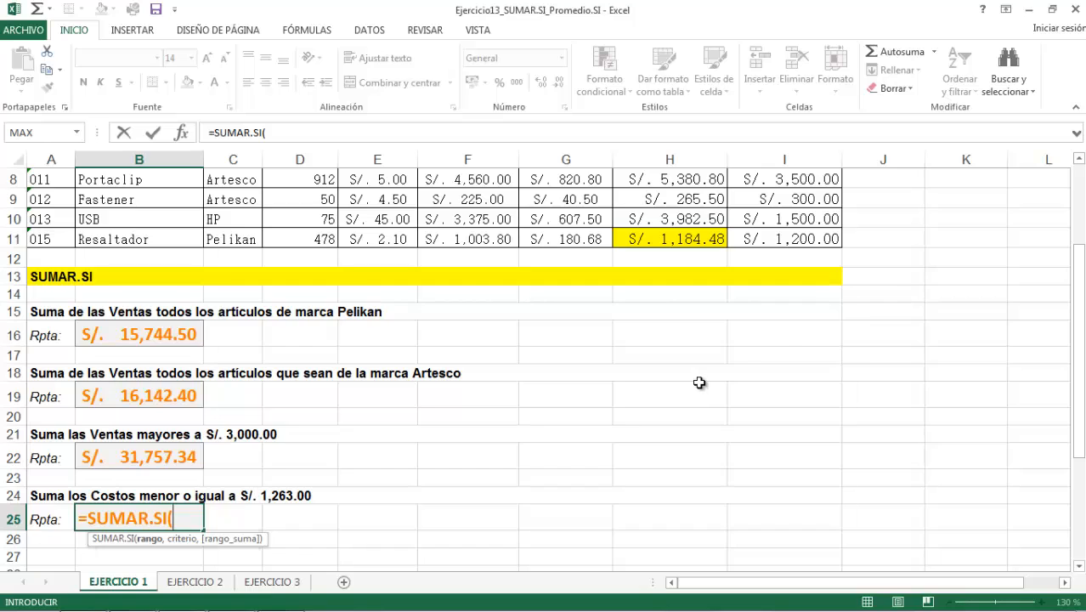
scroll(700, 381, up, 3)
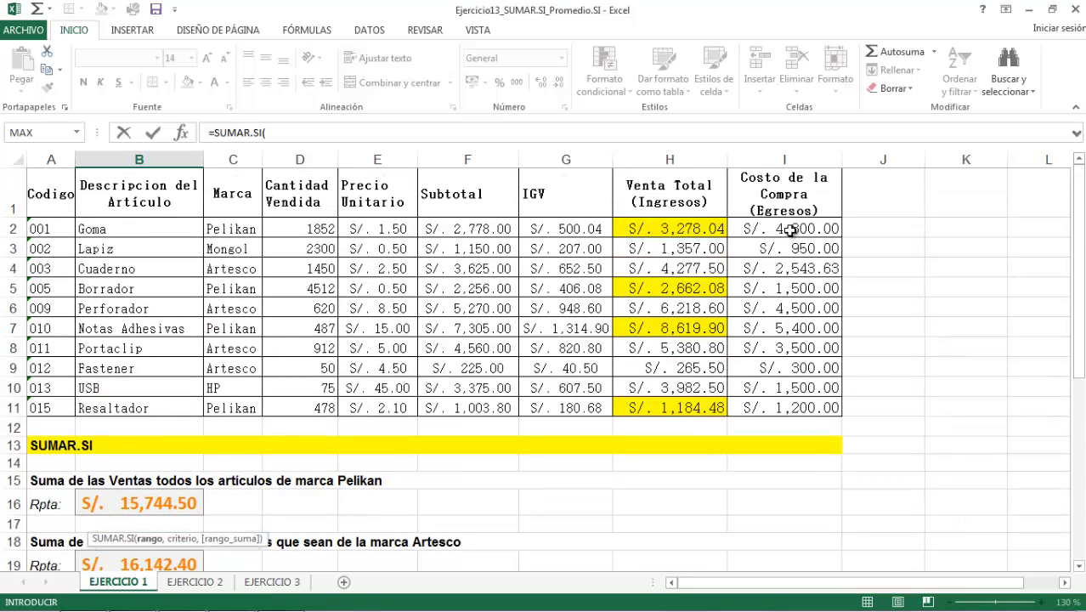
drag(790, 230, 807, 397)
scroll(812, 394, down, 3)
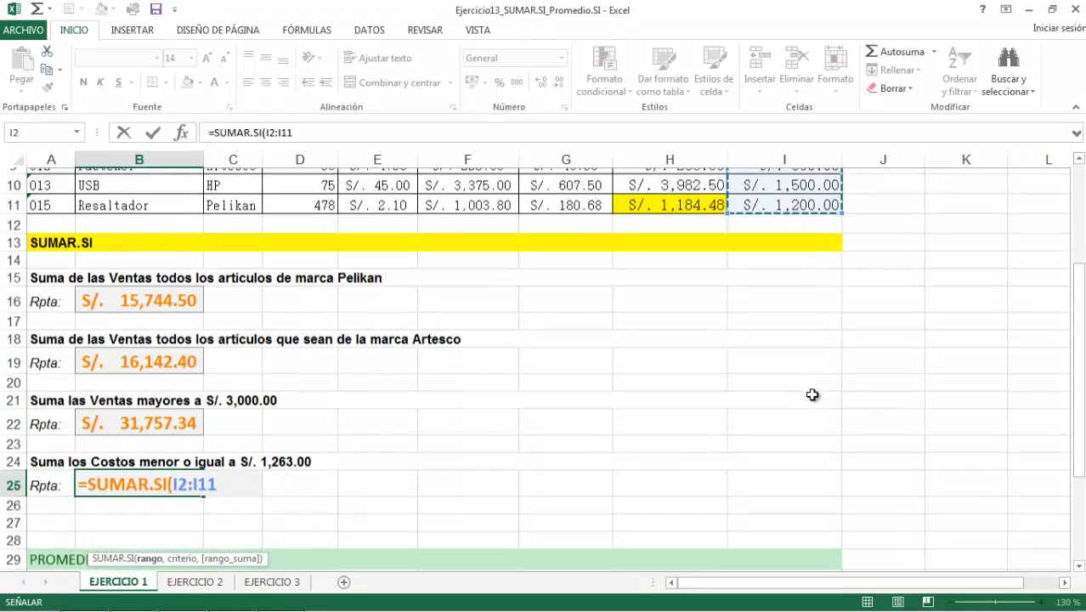
text(,"<)
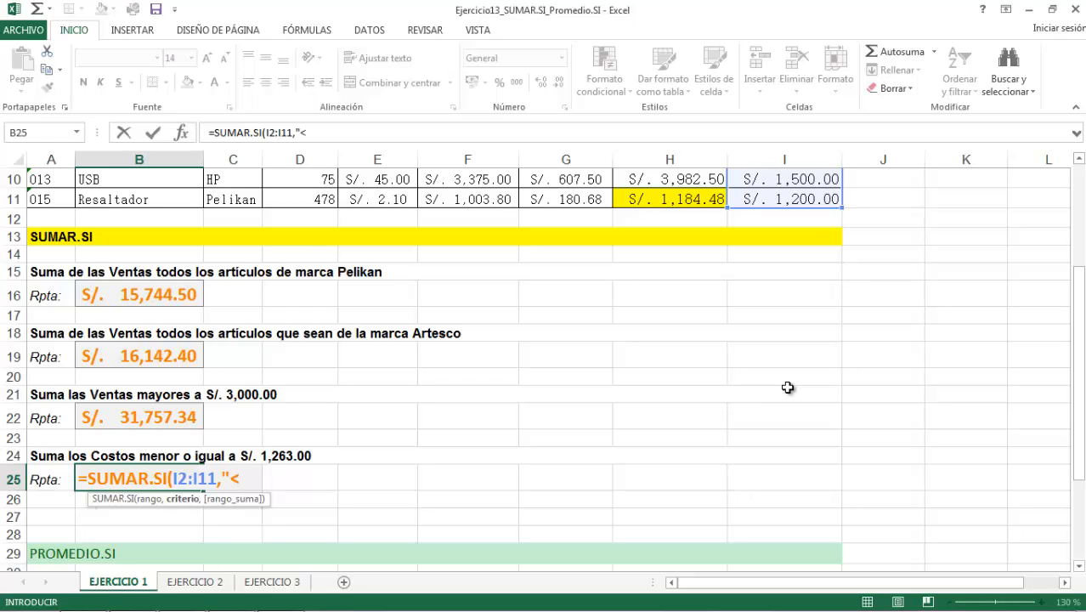
text(=1263")
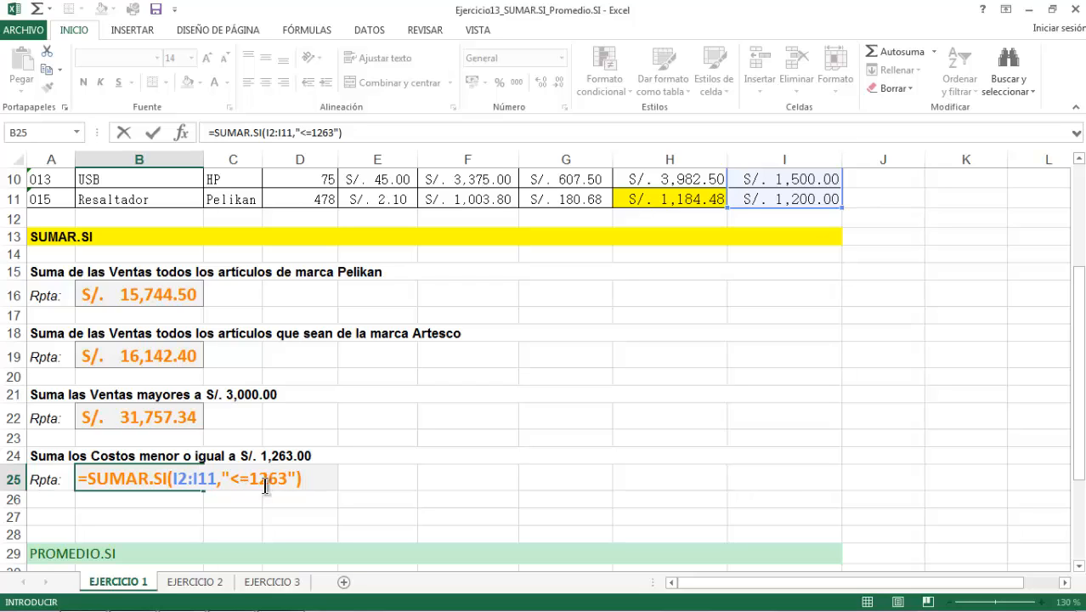
key(Return)
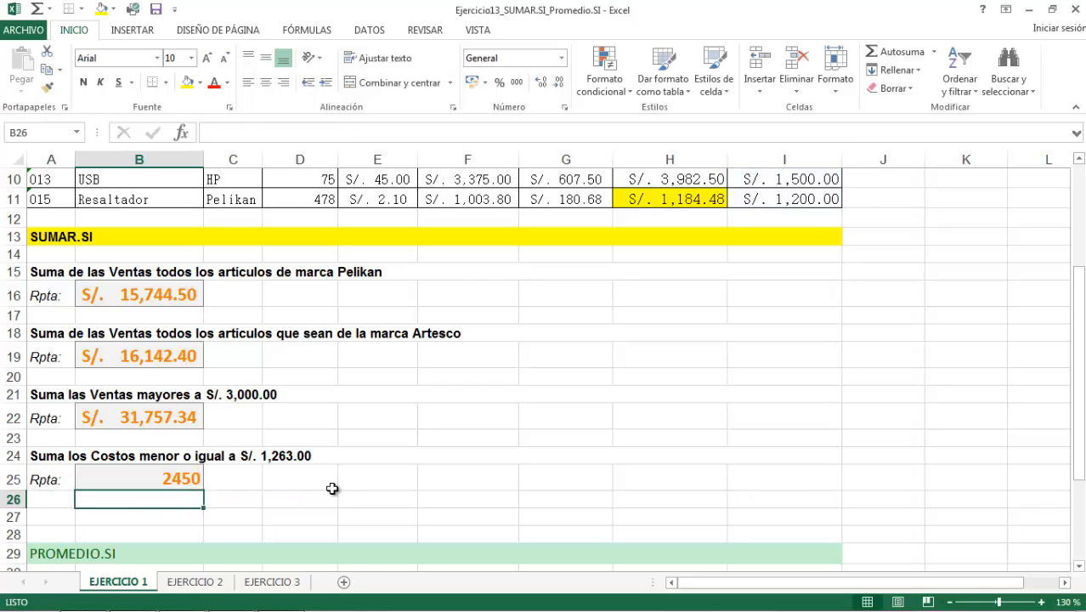
- Copy B22's S/. accounting format to B25 and save the workbook
click(164, 417)
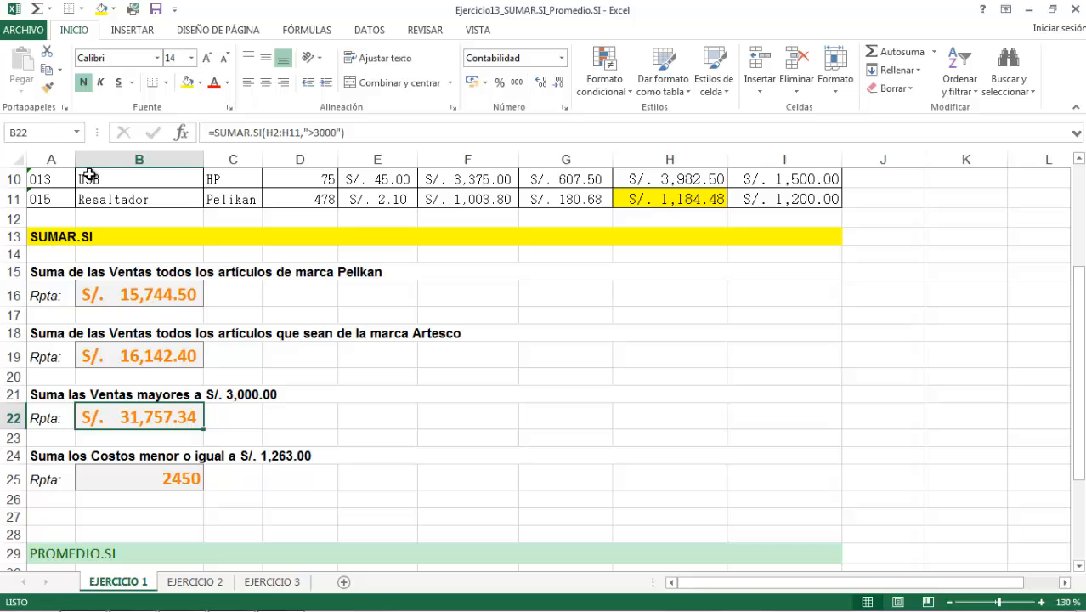
click(47, 86)
click(170, 479)
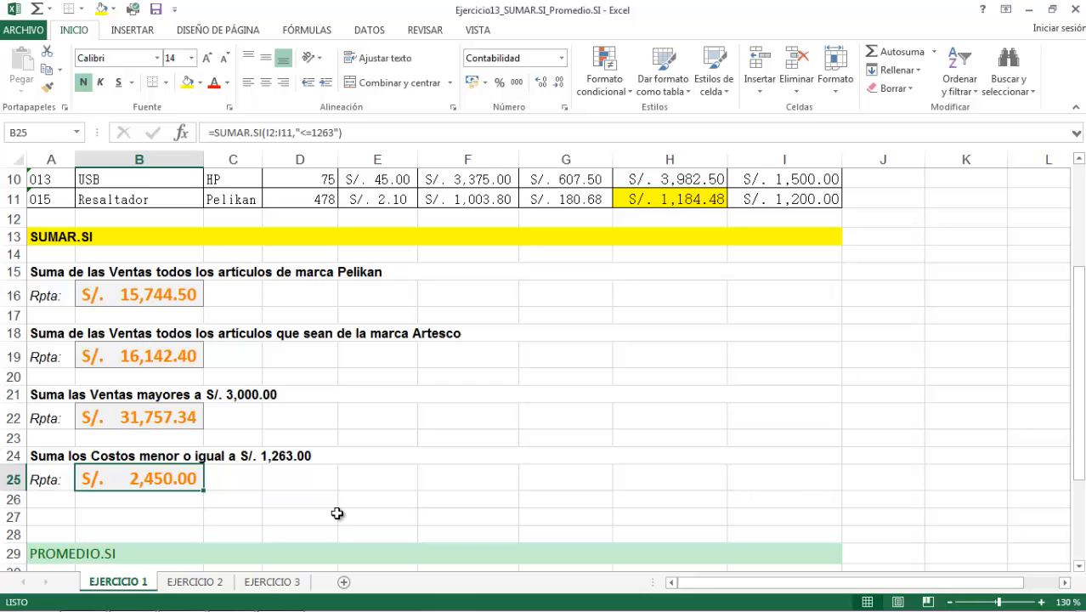
double_click(149, 475)
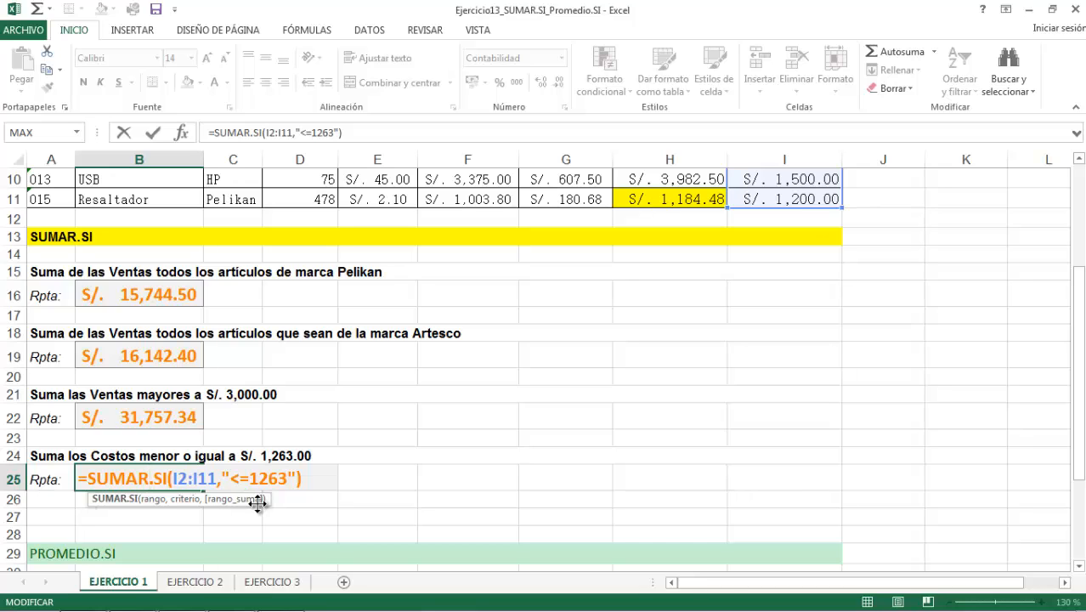
key(Return)
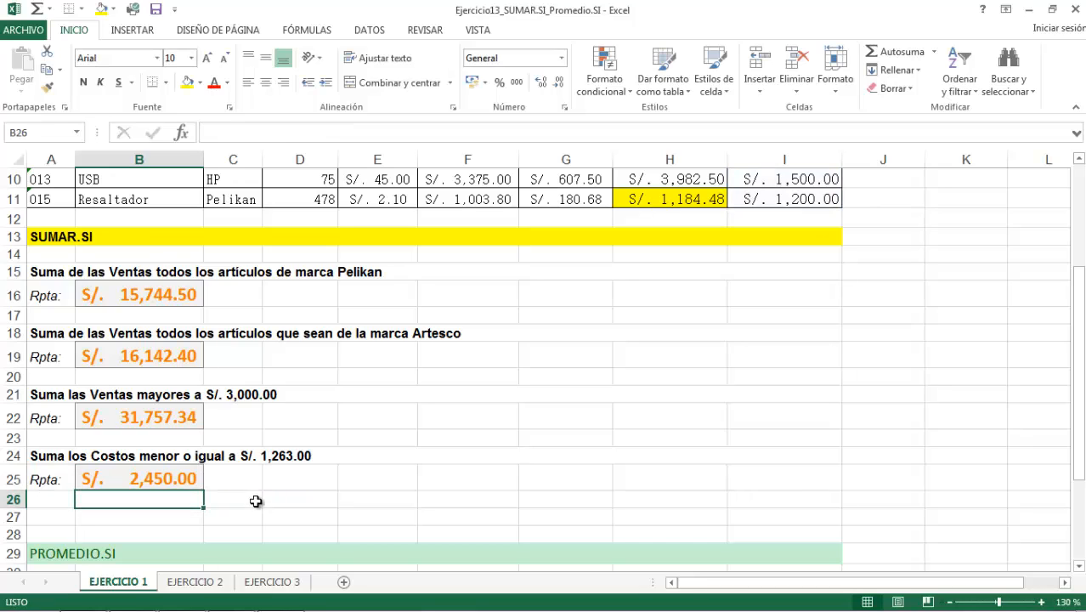
click(156, 10)
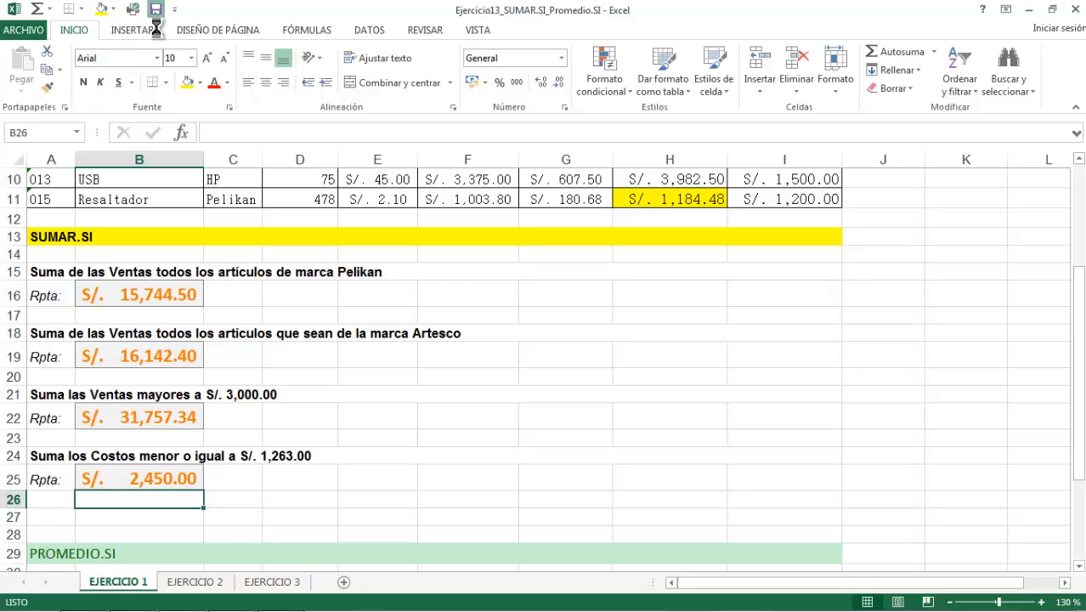
- Review the Pelikan SUMAR.SI formula in B16 against the sales table
click(172, 298)
scroll(360, 366, up, 1)
scroll(360, 365, up, 2)
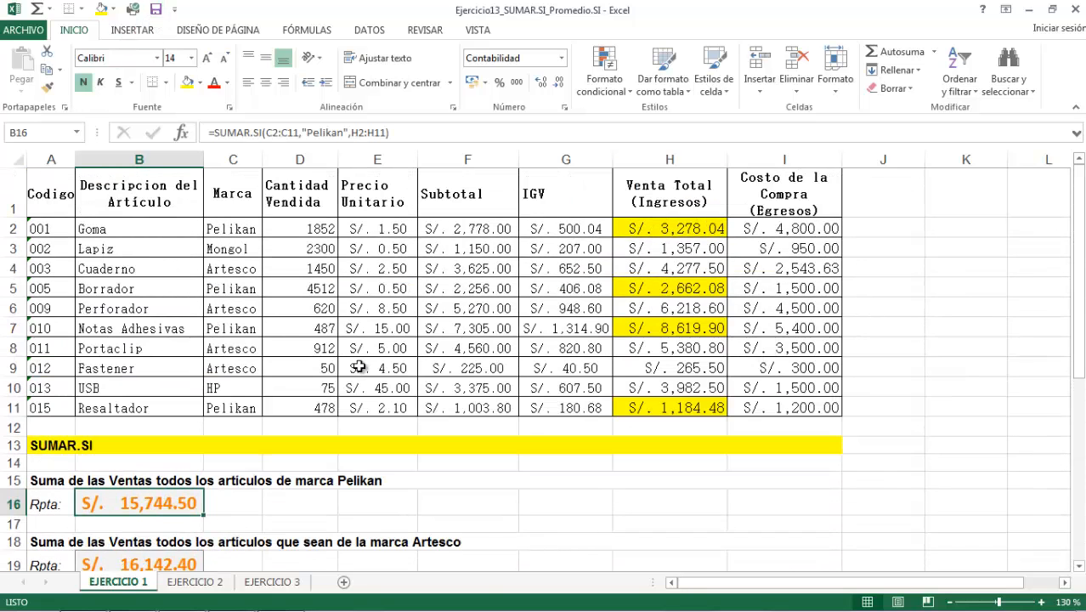
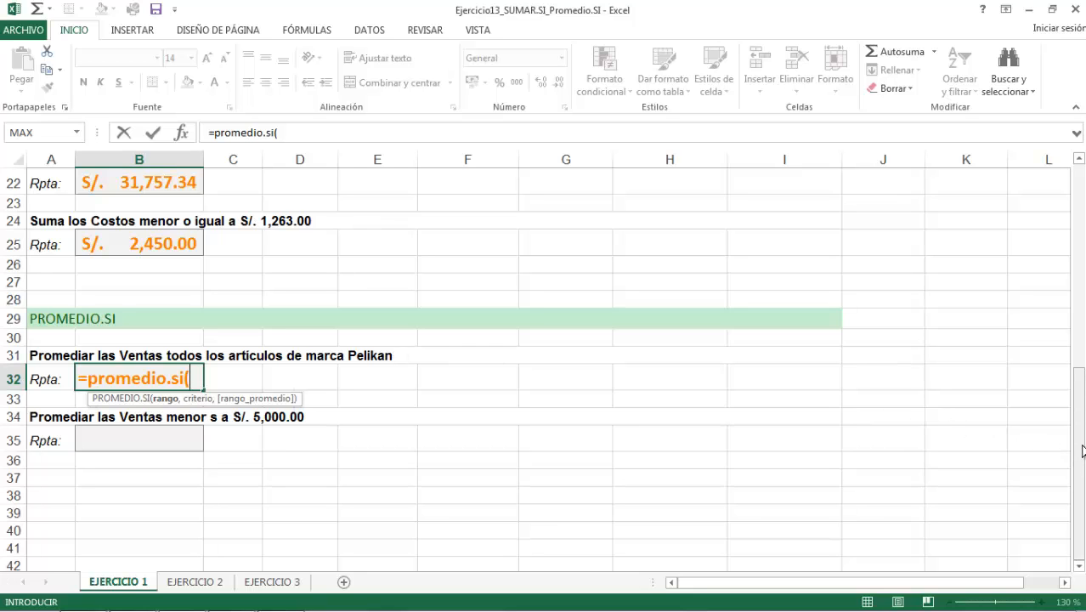
- Complete the PROMEDIO.SI formula in B32 with range C2:C11, criterion "Pelikan" and average range H2:H11
drag(1082, 450, 1045, 214)
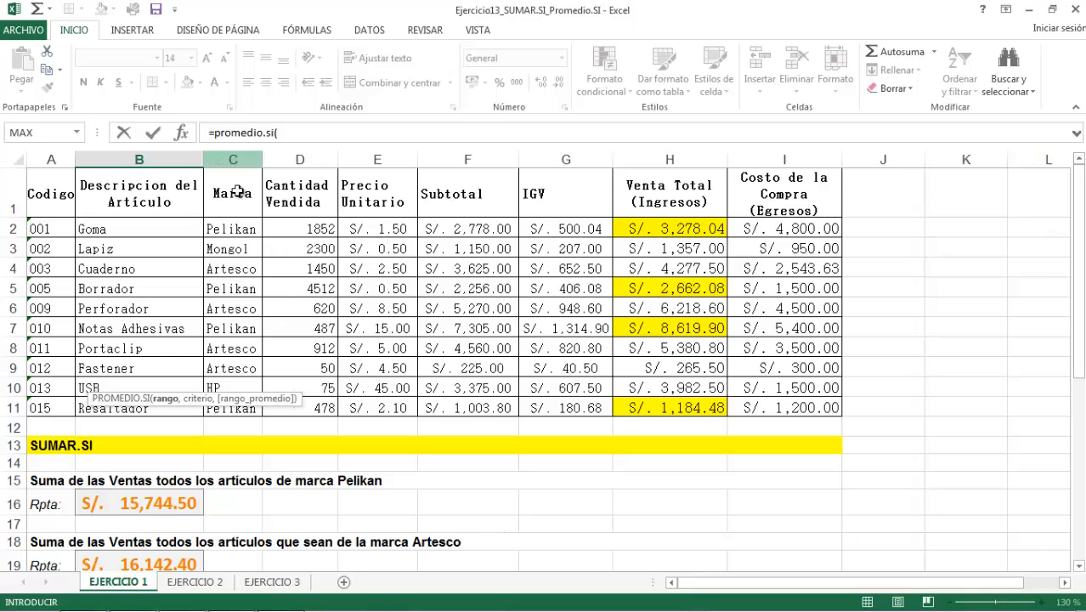
drag(238, 231, 232, 408)
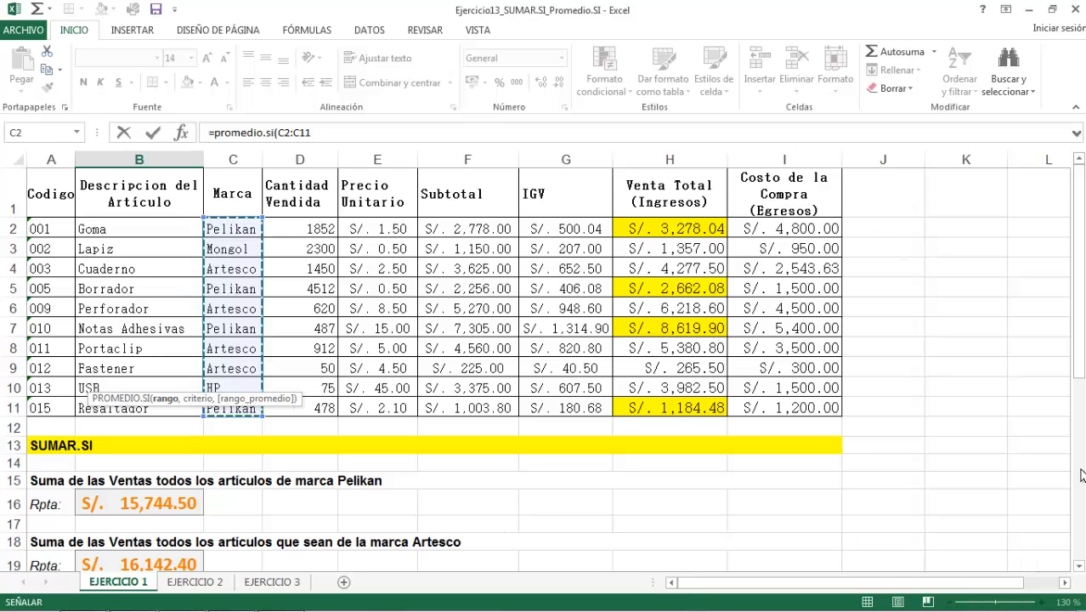
drag(1079, 376, 1060, 583)
text(,)
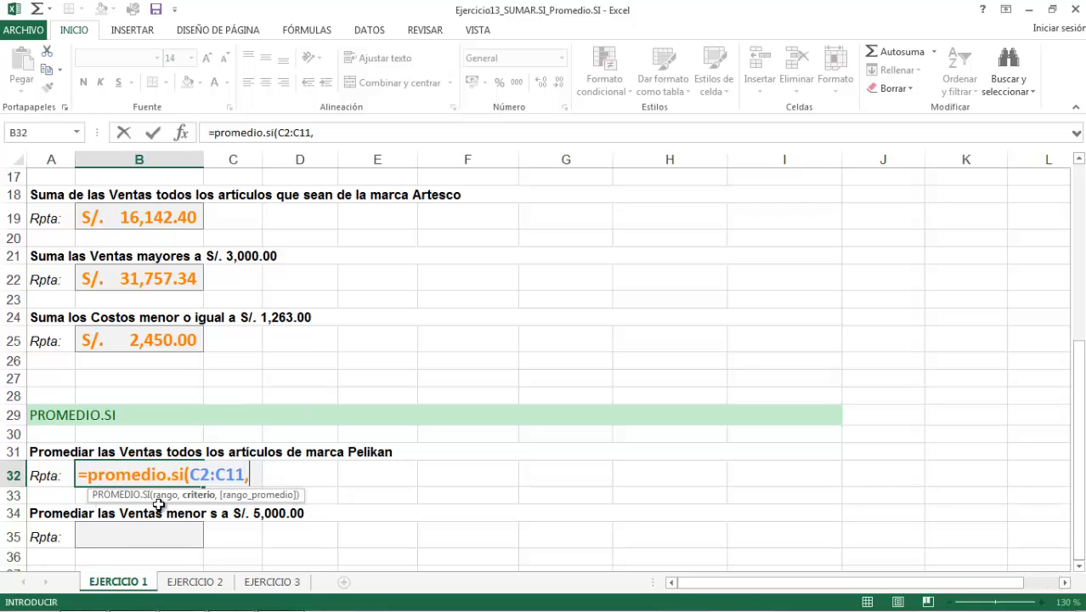
text("Pelikan)
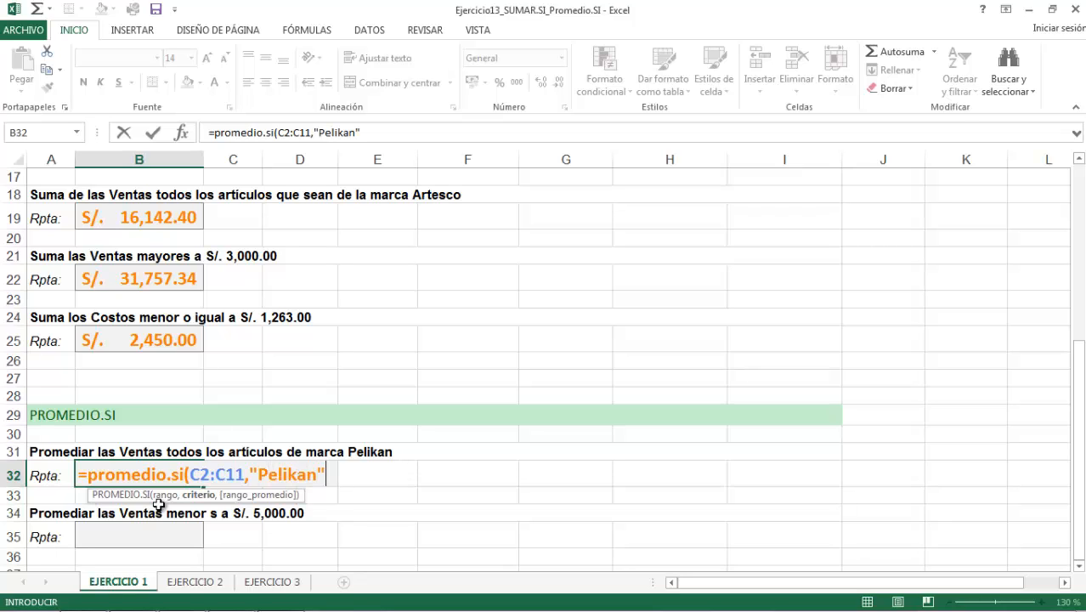
text(",)
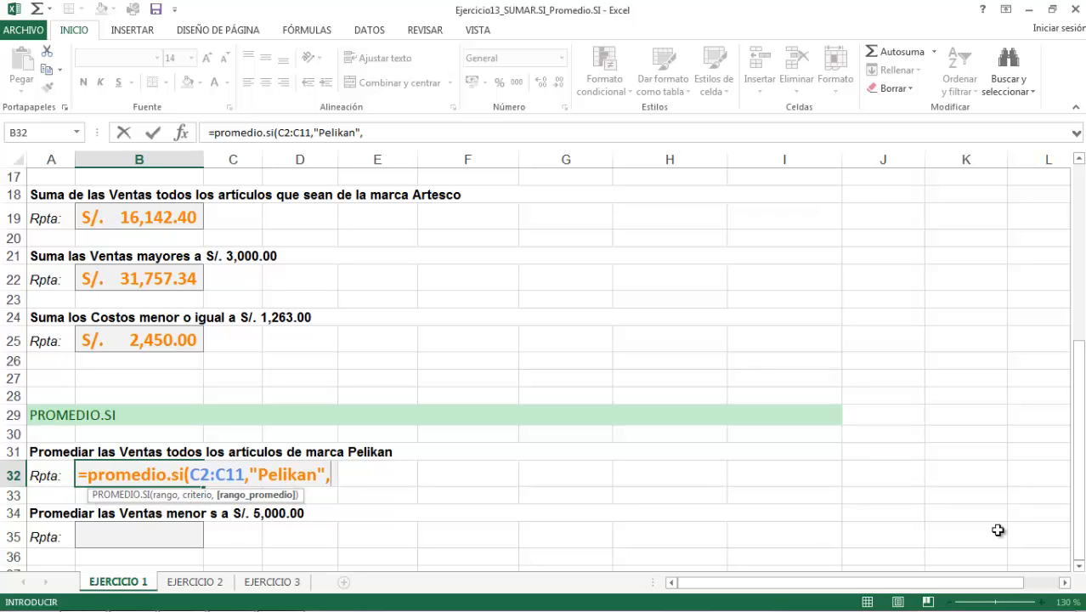
drag(1080, 492, 1077, 235)
drag(686, 225, 685, 418)
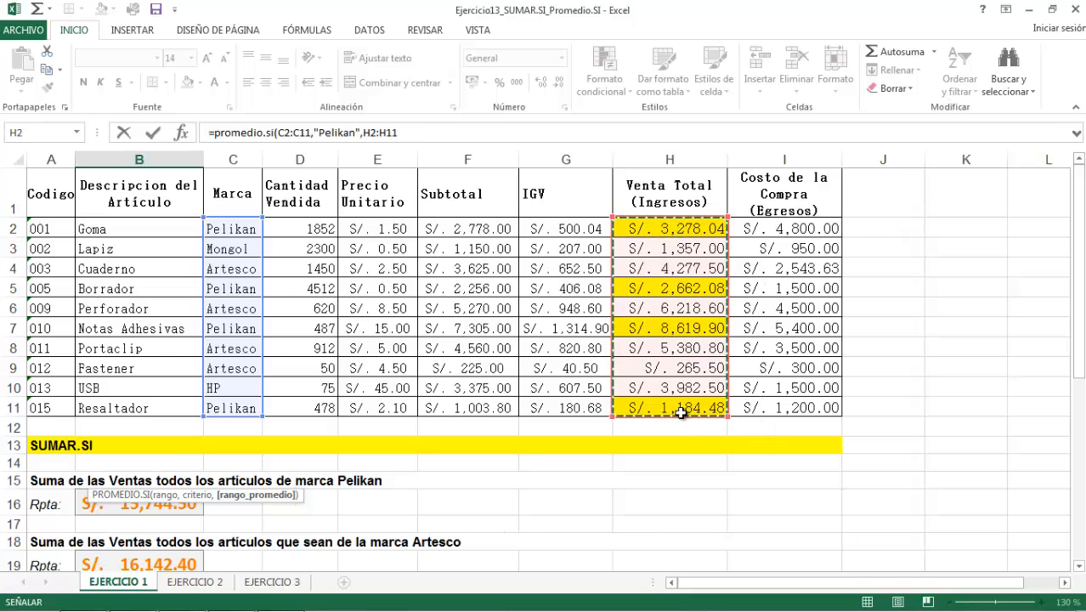
click(404, 133)
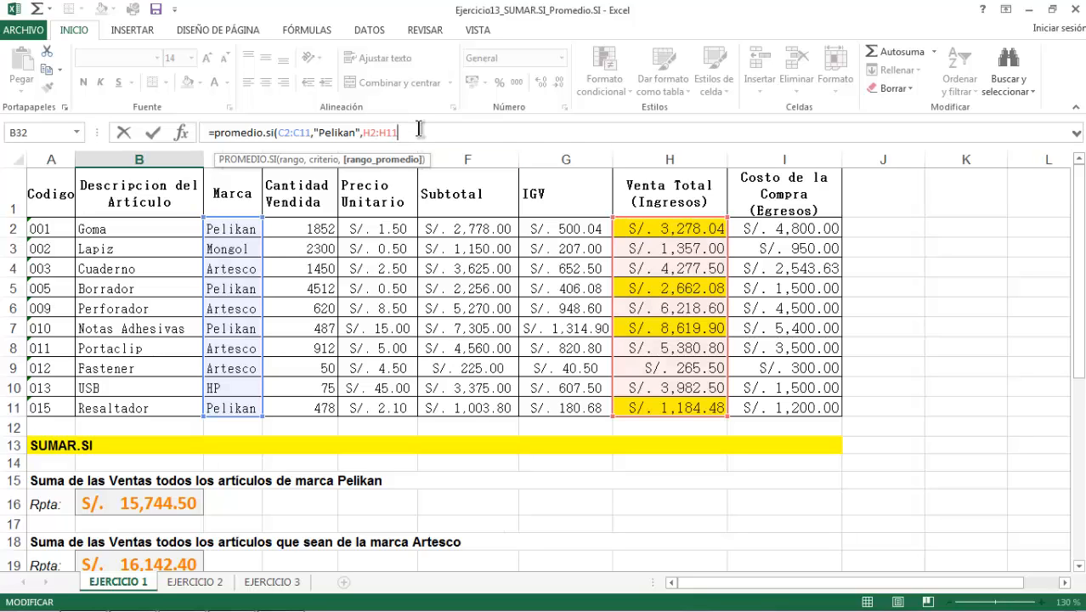
text())
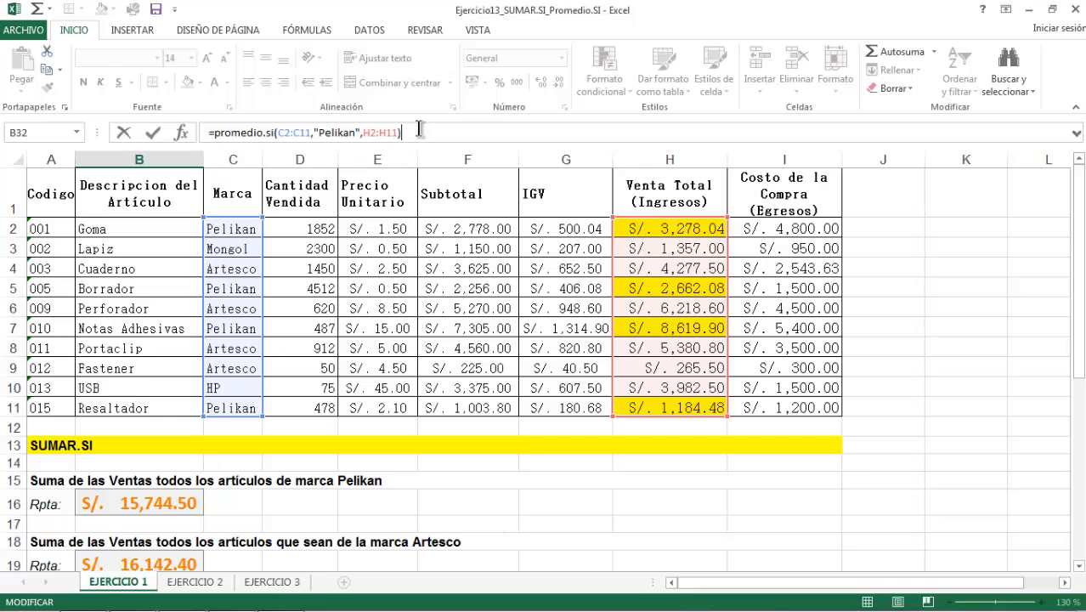
key(Return)
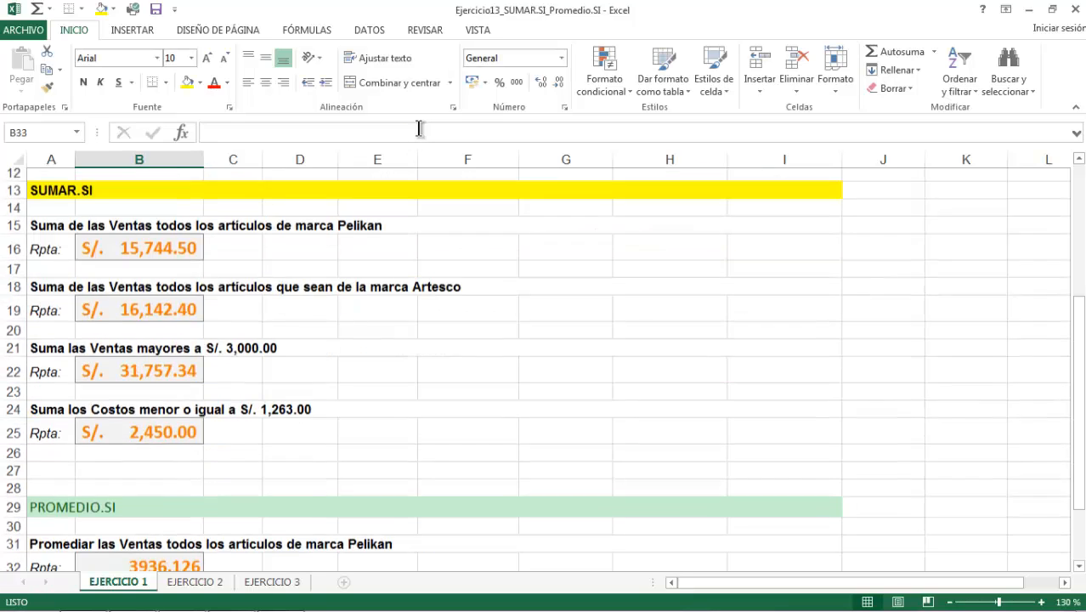
- Copy B25's S/. accounting format to the Pelikan average in B32
scroll(287, 464, down, 1)
scroll(287, 464, down, 1)
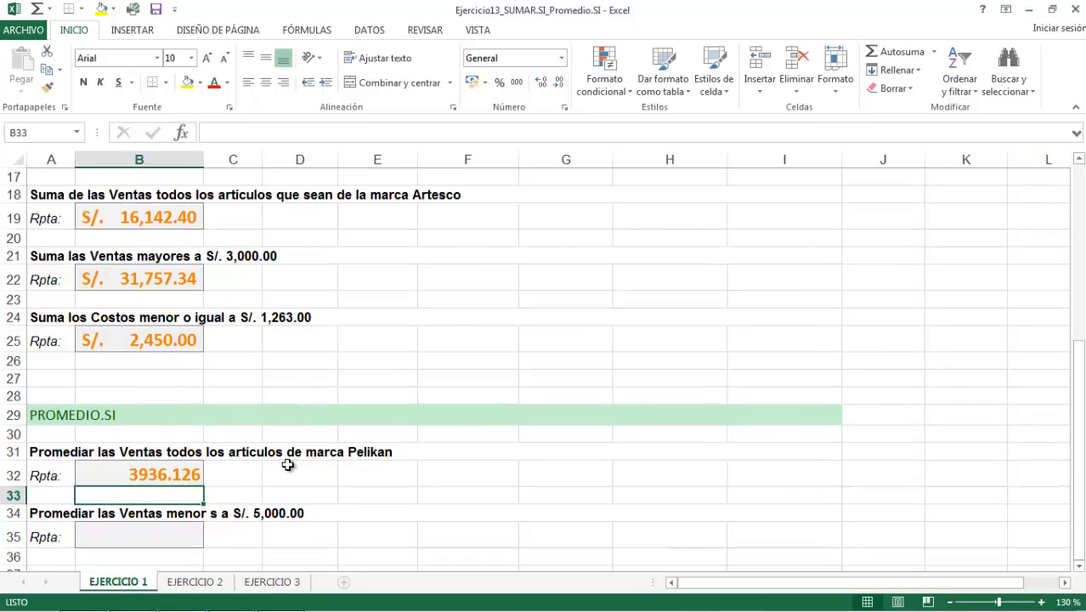
click(158, 339)
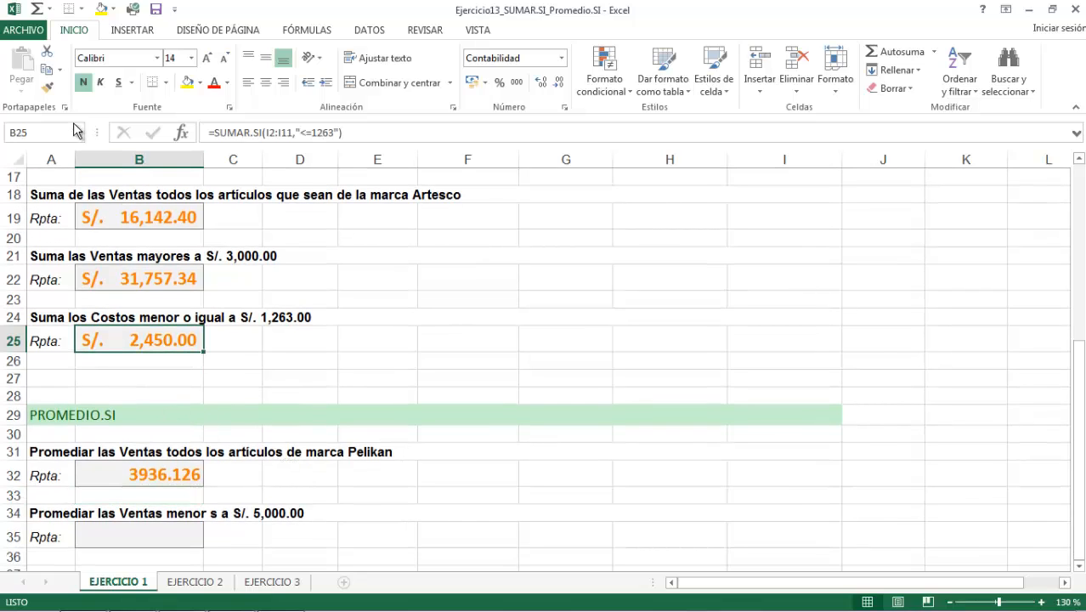
click(46, 87)
click(159, 473)
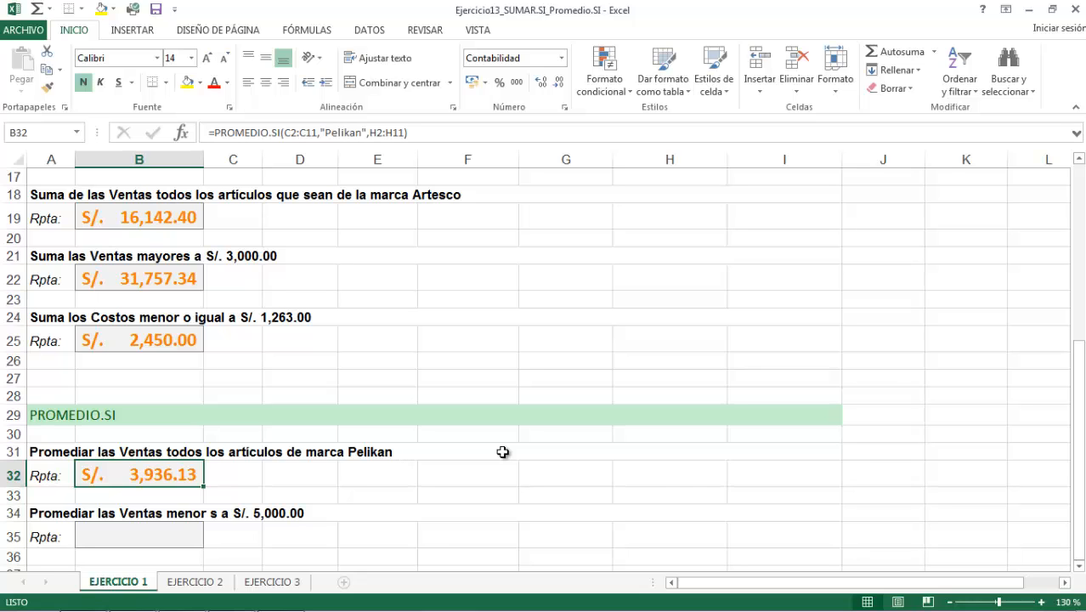
- Start a PROMEDIO.SI formula in B35 with the sales in H2:H11 as its range
scroll(503, 452, down, 1)
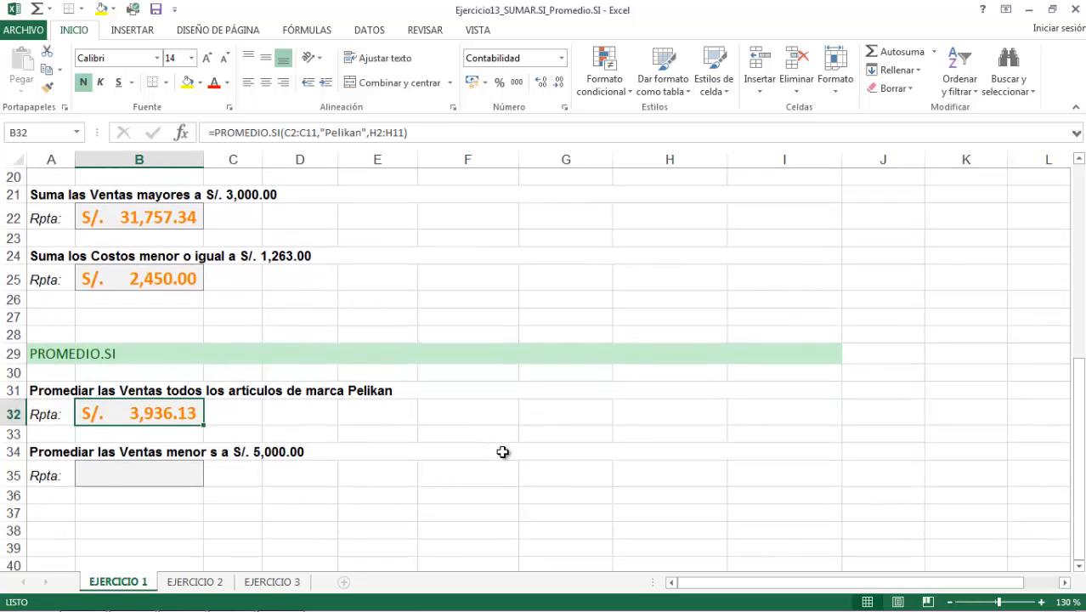
click(173, 475)
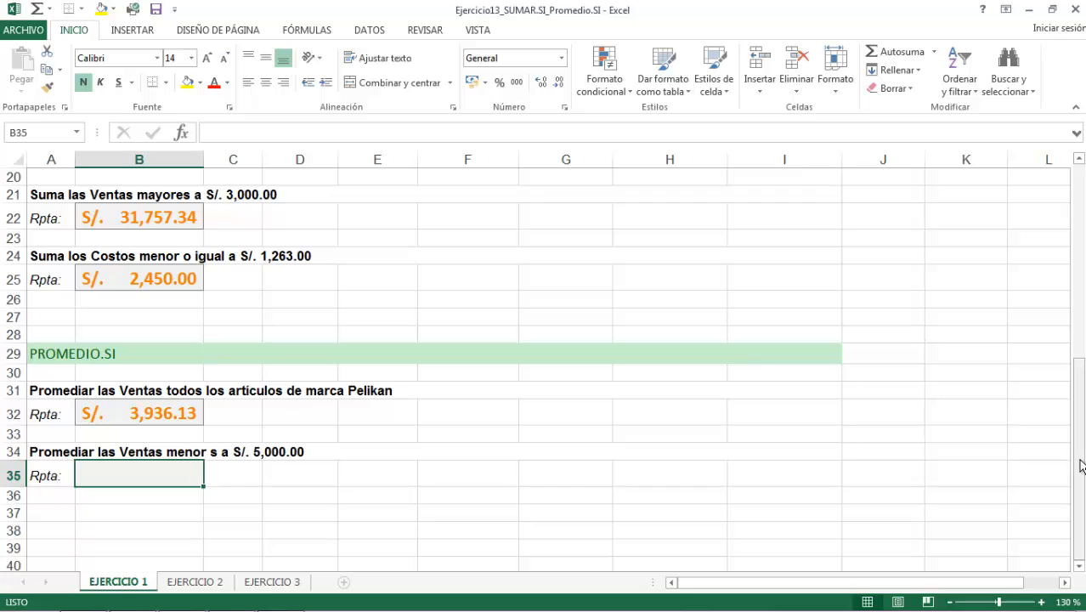
drag(1072, 464, 1078, 444)
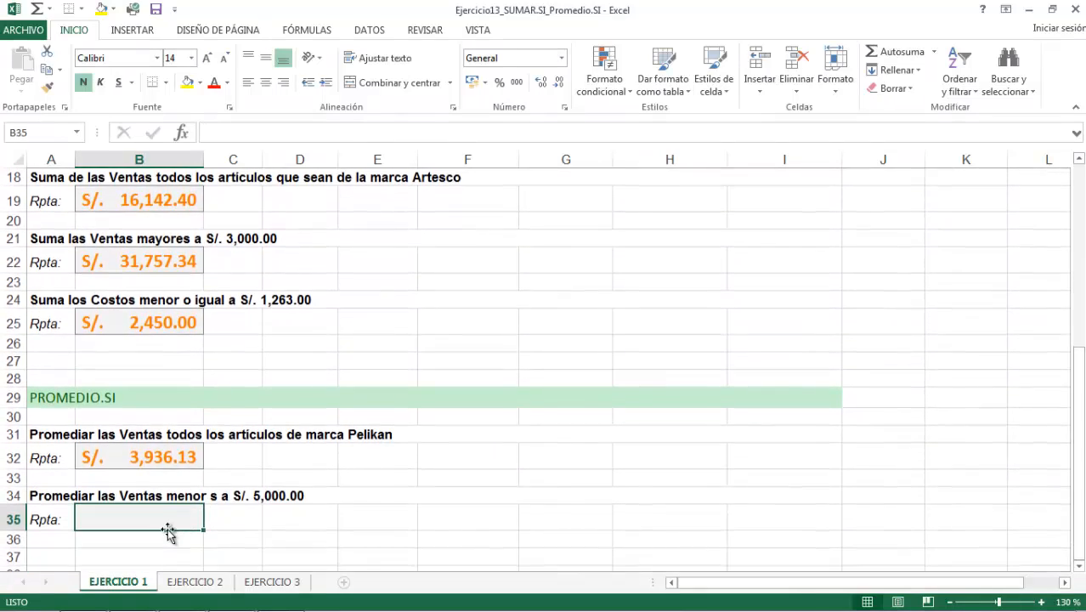
text(=)
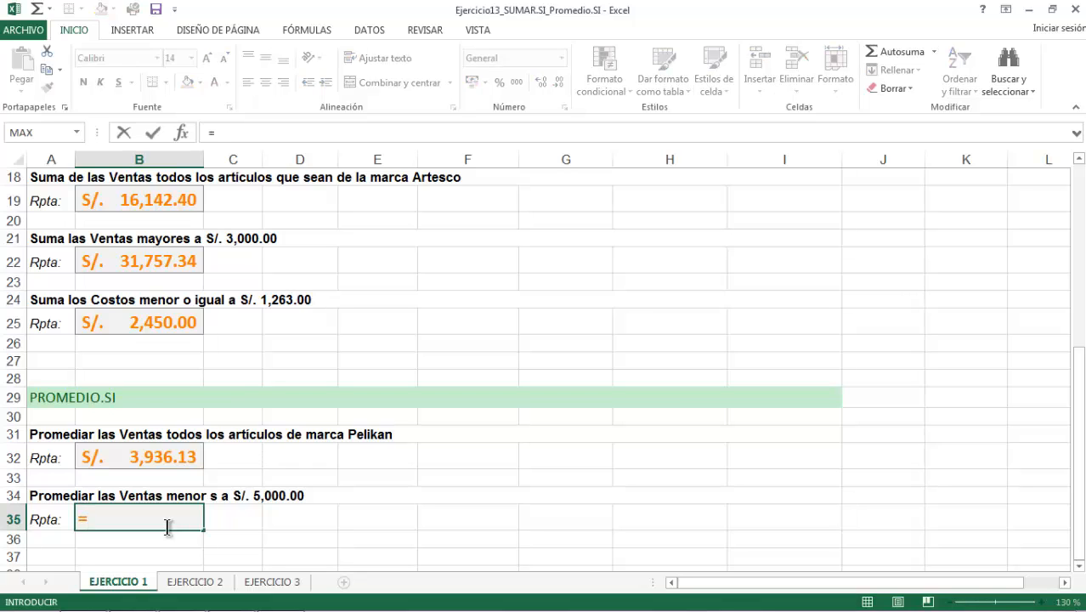
text(pro)
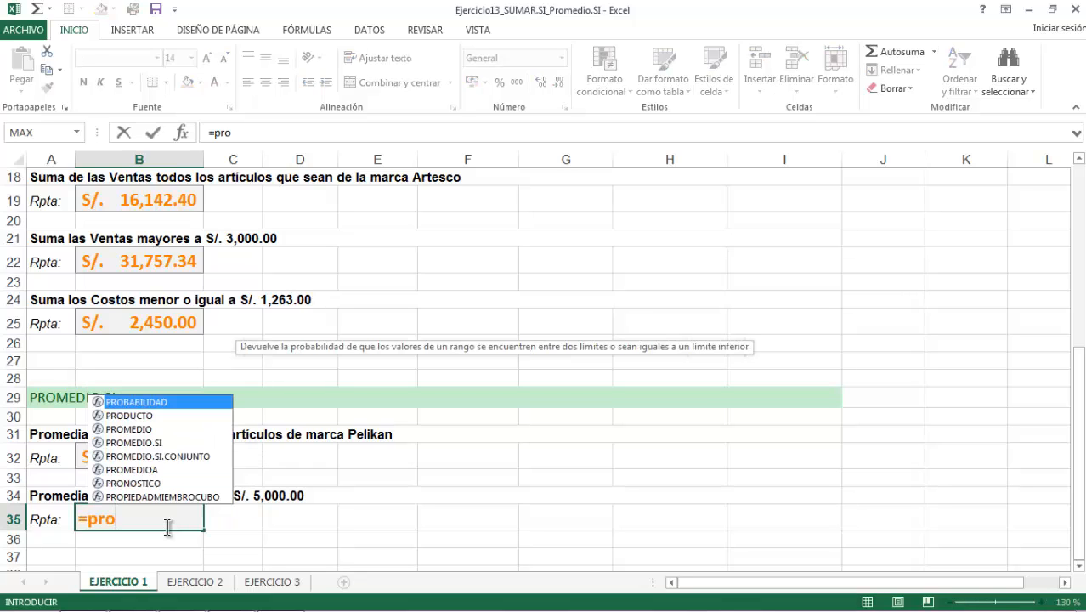
double_click(157, 443)
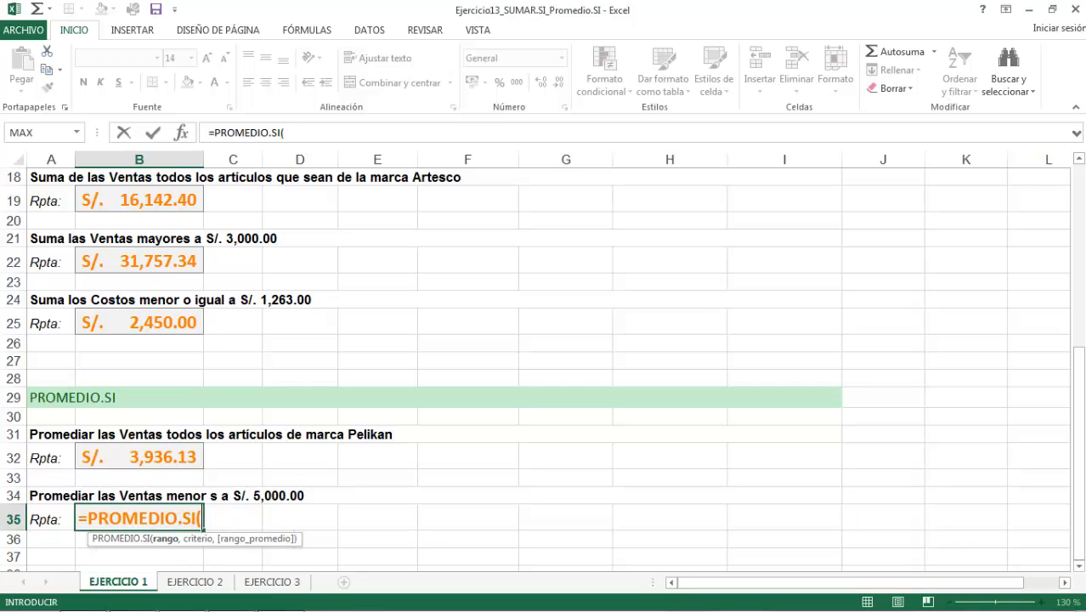
drag(1078, 486, 1078, 254)
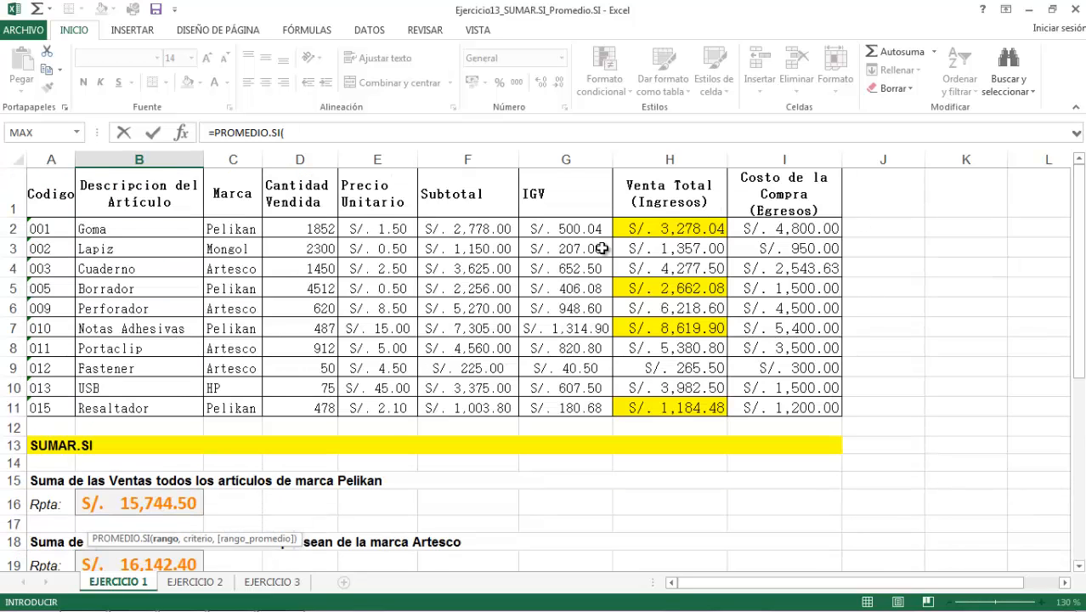
drag(651, 229, 660, 408)
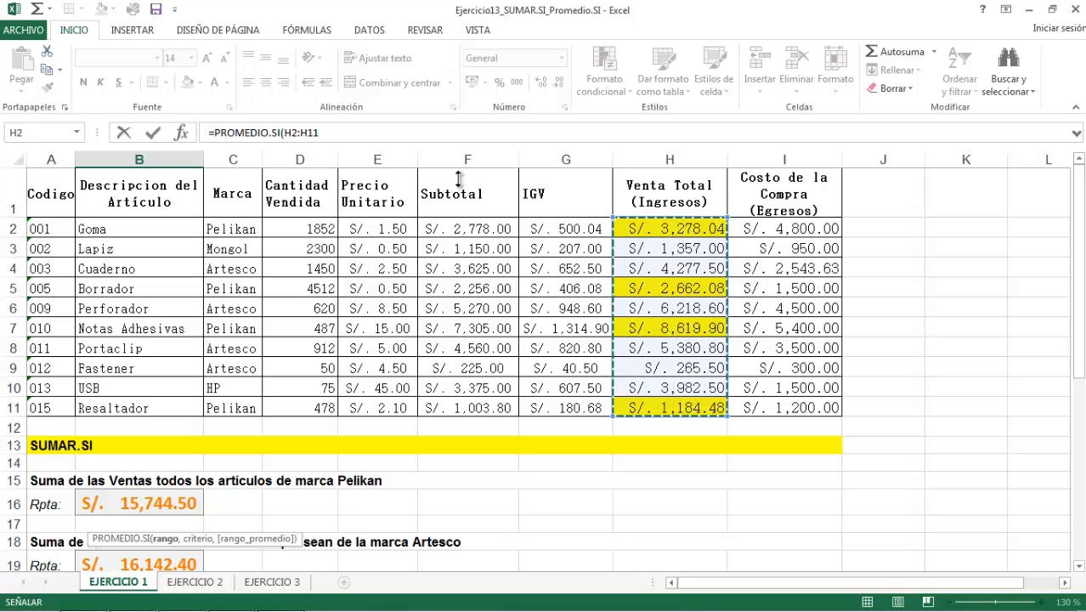
- Complete the B35 PROMEDIO.SI formula with the criterion "<5000" and no separate average range
click(382, 131)
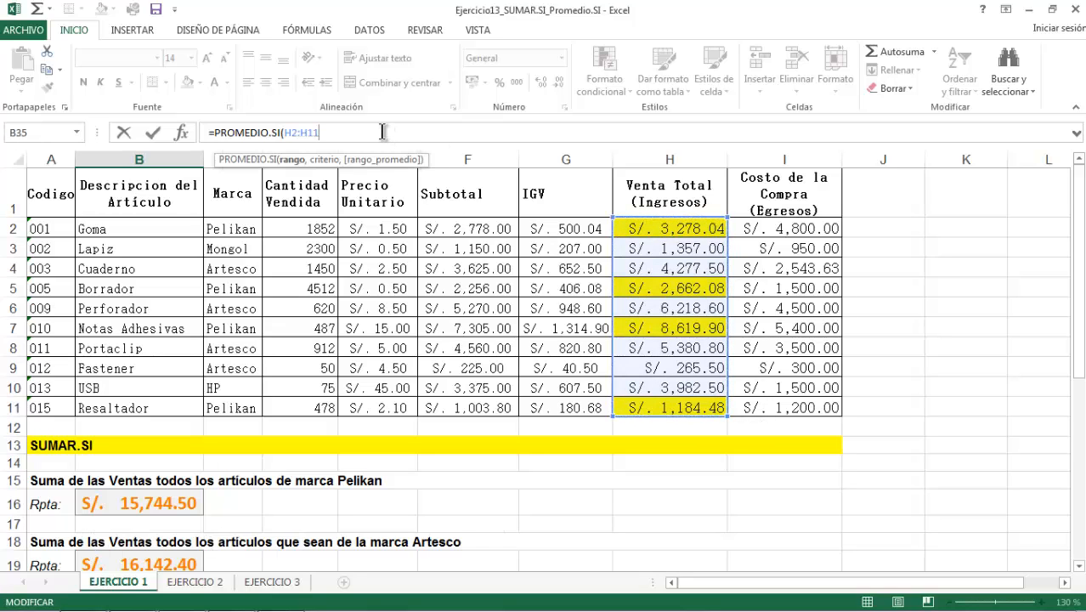
text(,)
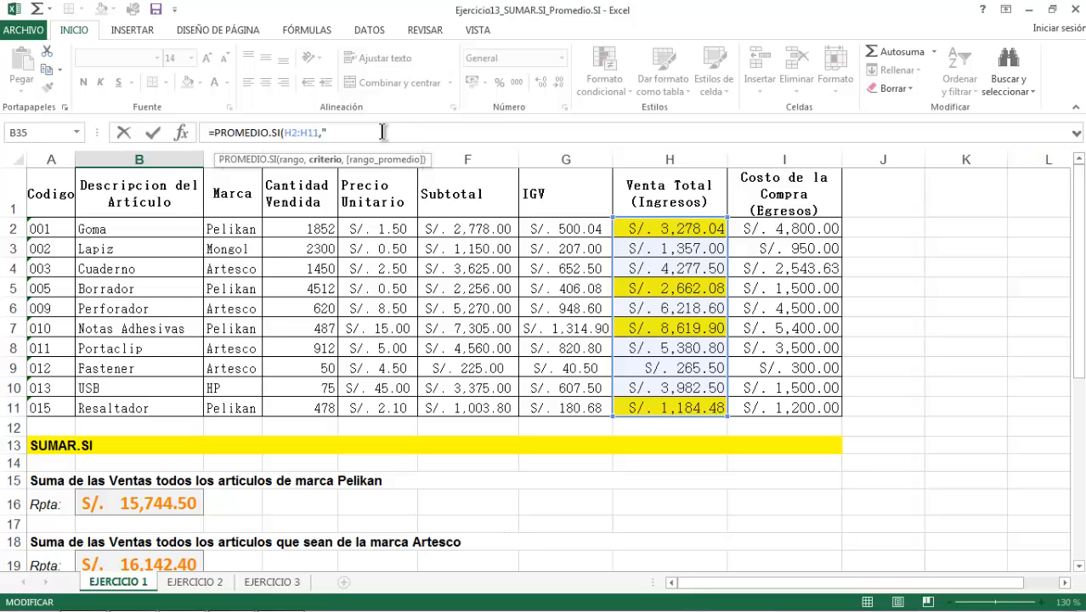
text(")
drag(1078, 318, 1069, 259)
text(<5000)
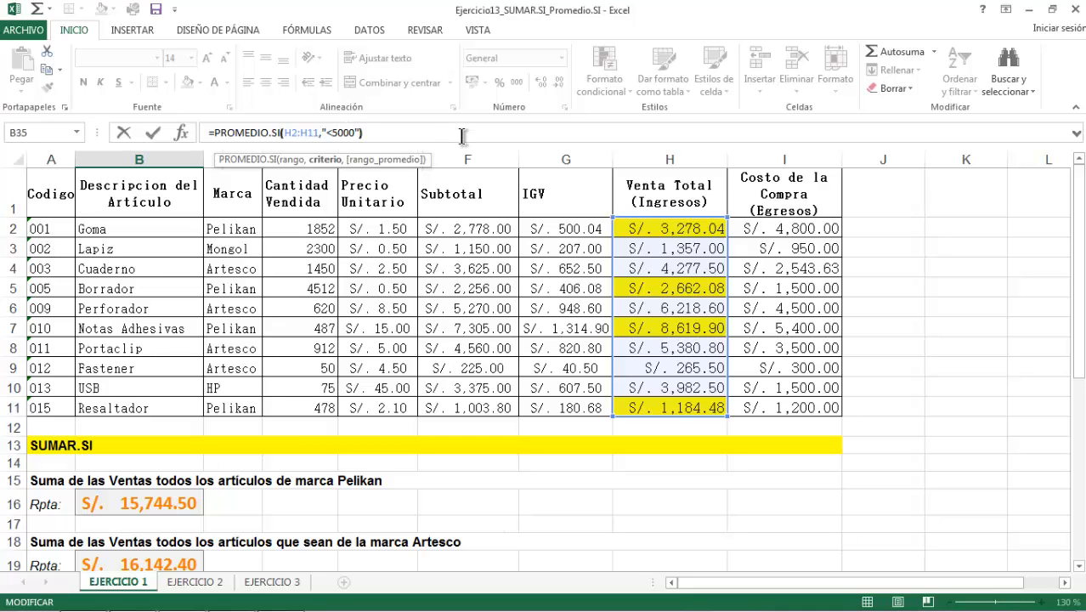
key(Return)
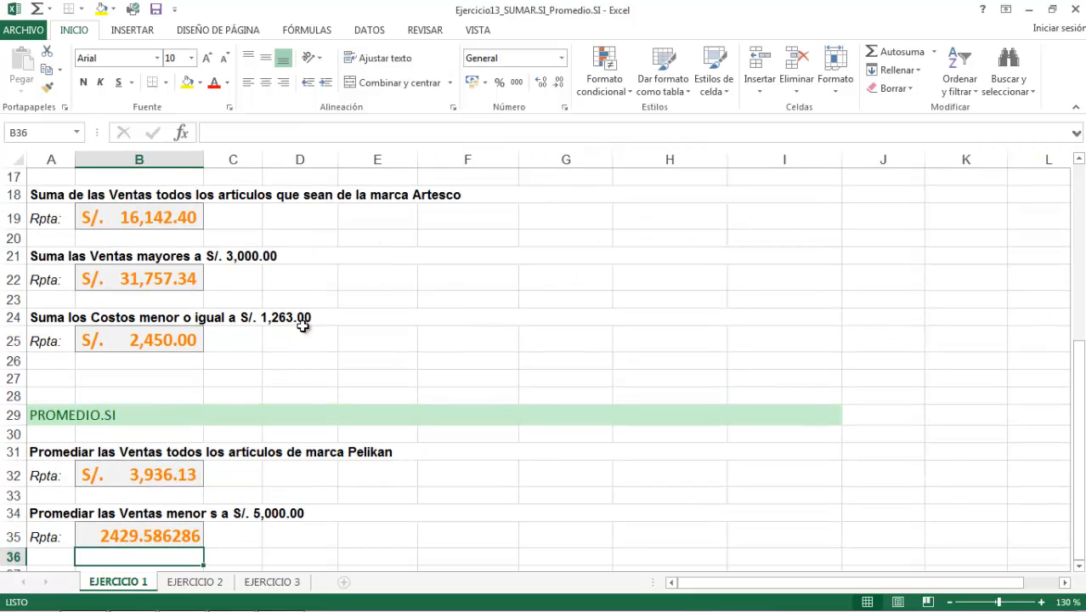
- Copy B32's S/. accounting format to the average in B35
click(162, 470)
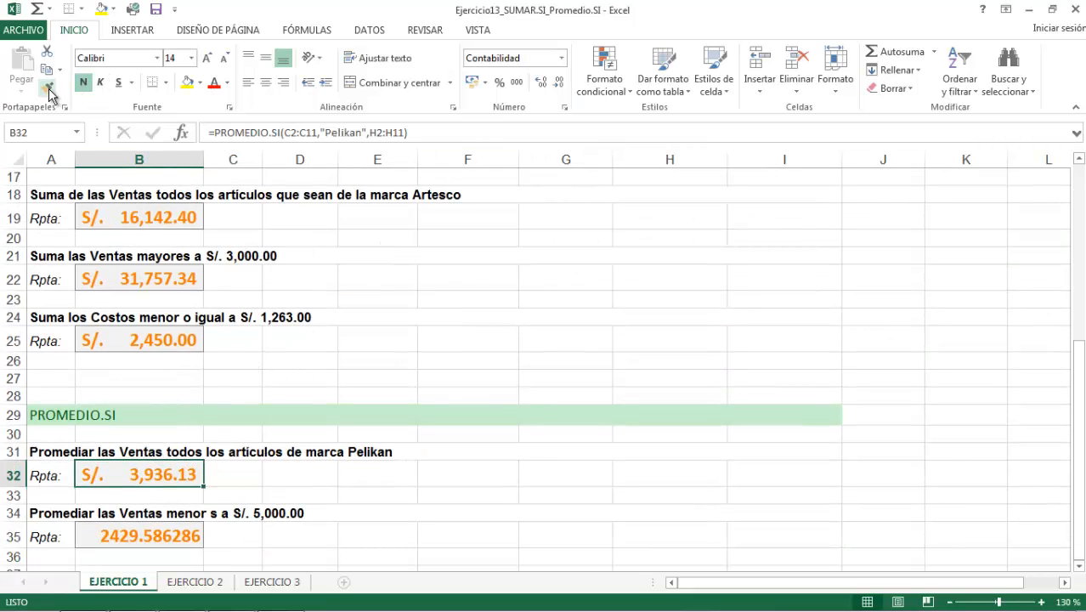
click(47, 86)
click(174, 535)
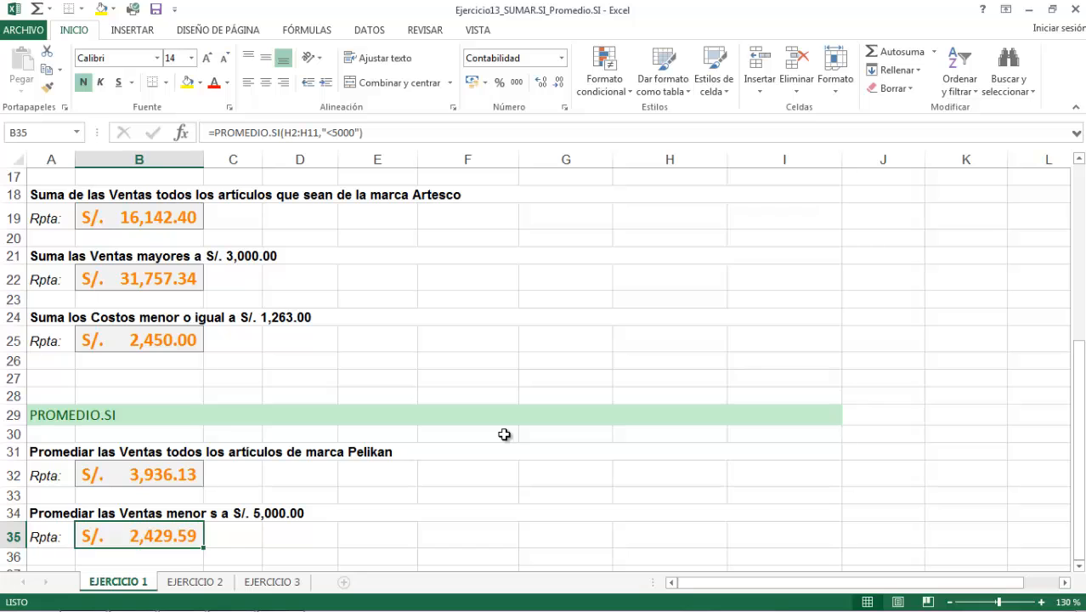
- Switch to the EJERCICIO 2 sheet and review its Promedio General column and the answer cells below the grade table
click(194, 581)
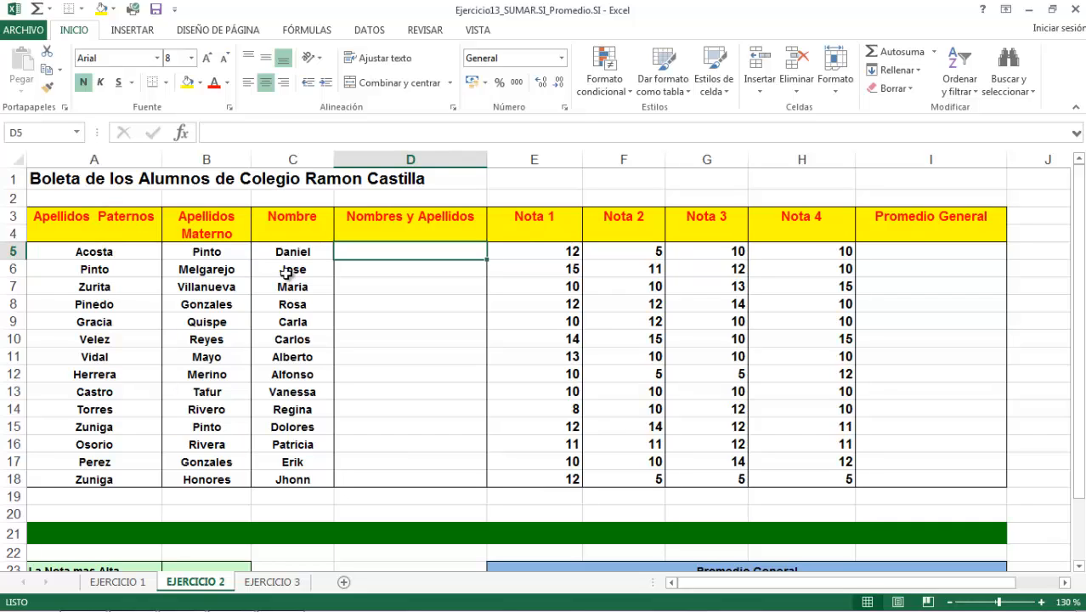
click(919, 255)
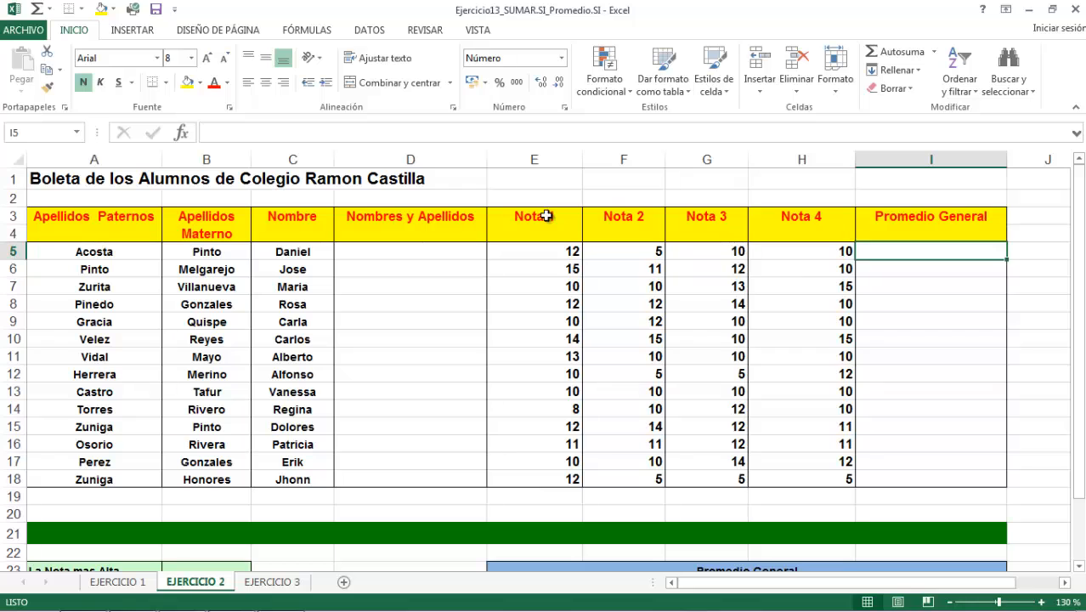
scroll(674, 282, down, 2)
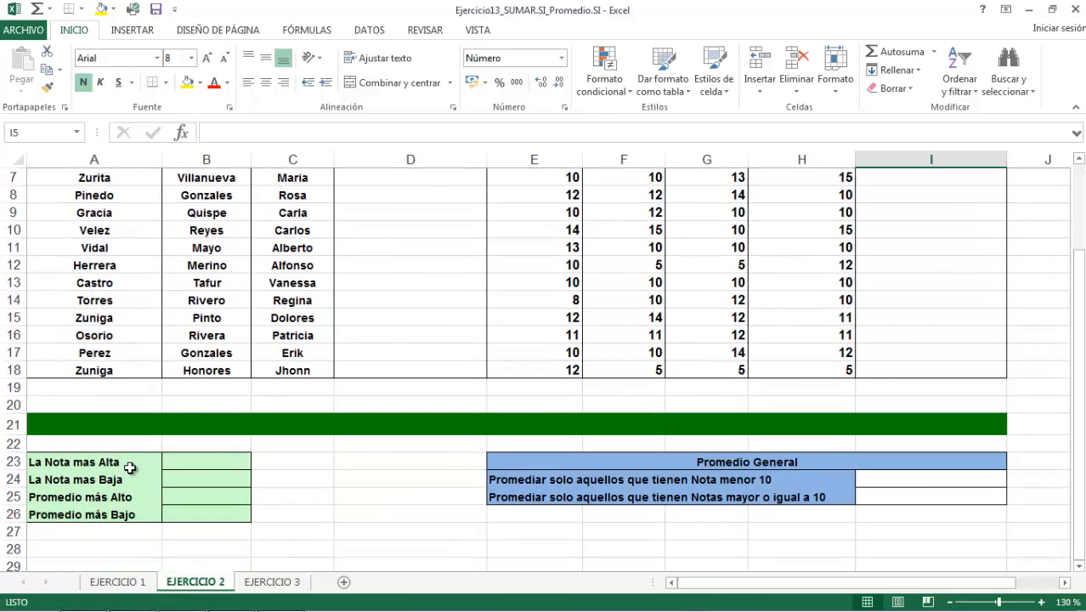
drag(218, 462, 214, 514)
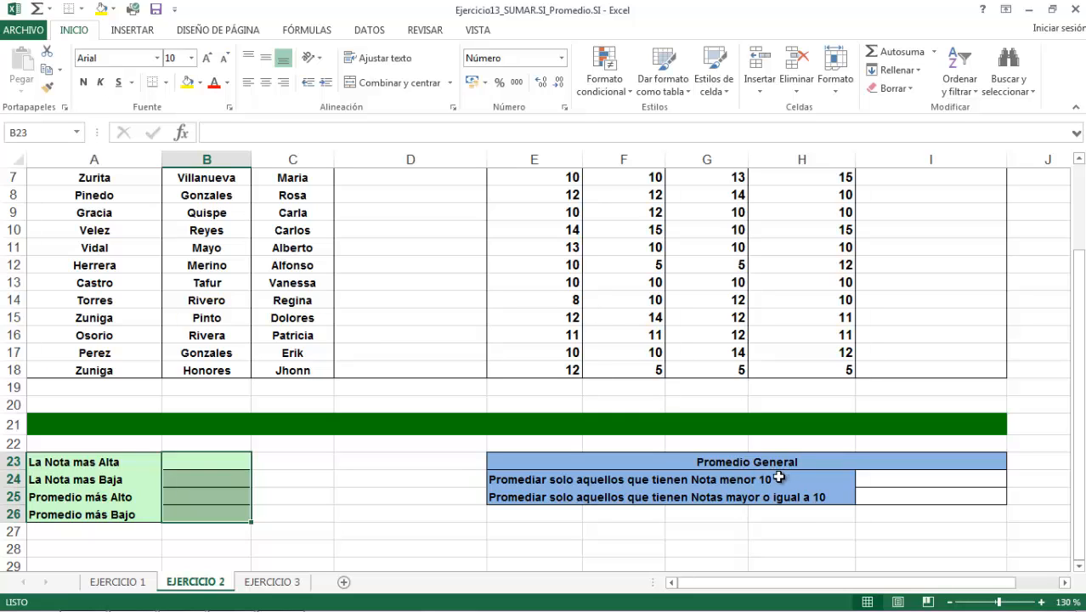
scroll(719, 483, up, 2)
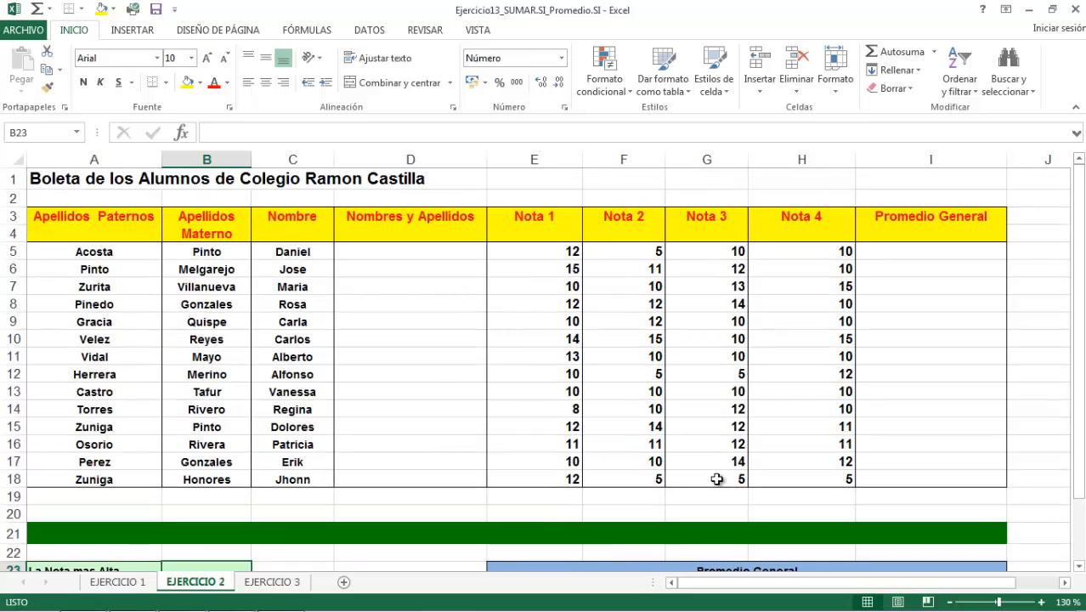
- Enter =C5&" "&B5&" "&A5 in D5 to join the first student's name and both surnames, separated by spaces
click(399, 251)
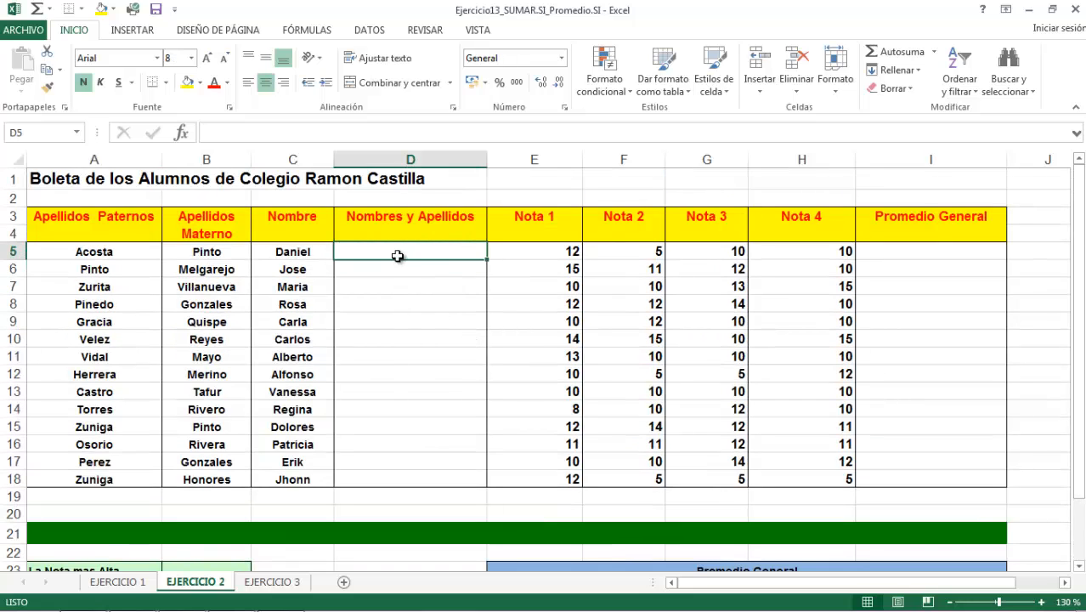
text(=)
click(293, 251)
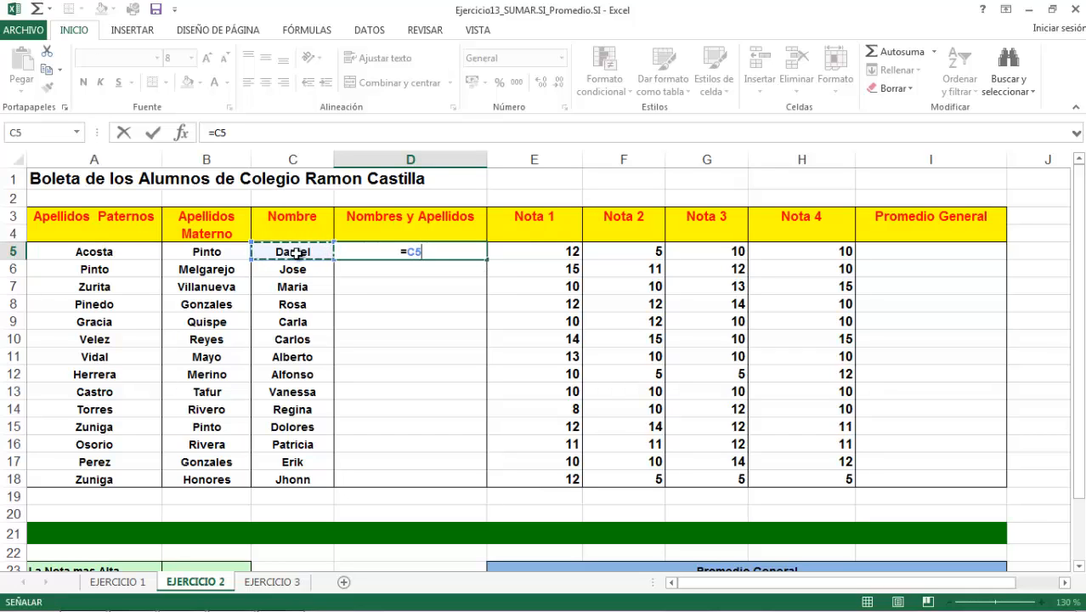
text(&)
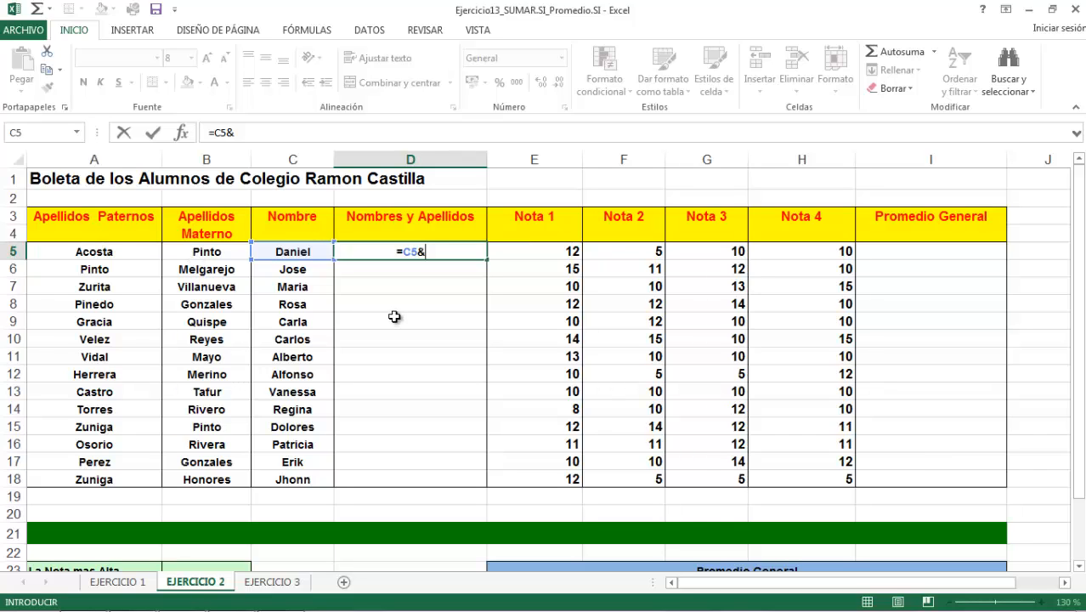
text(" "&)
click(209, 252)
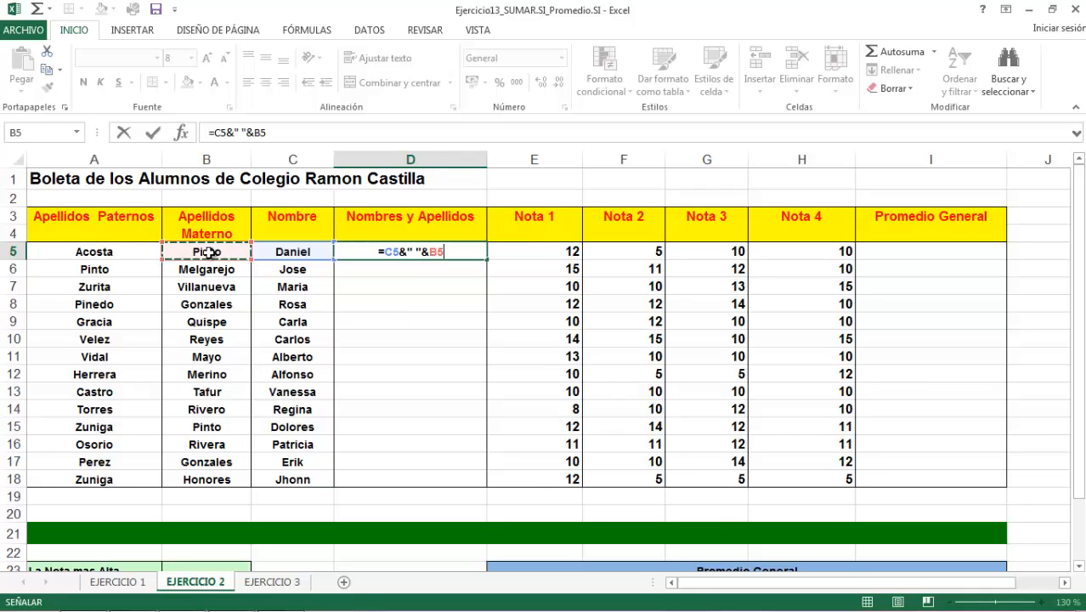
text(&" )
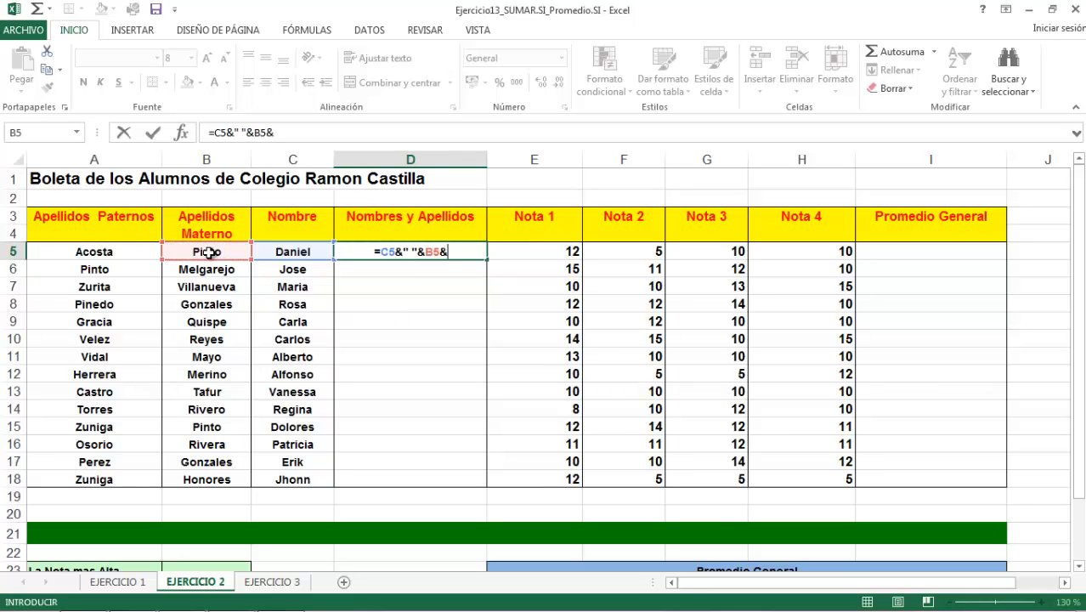
text(")
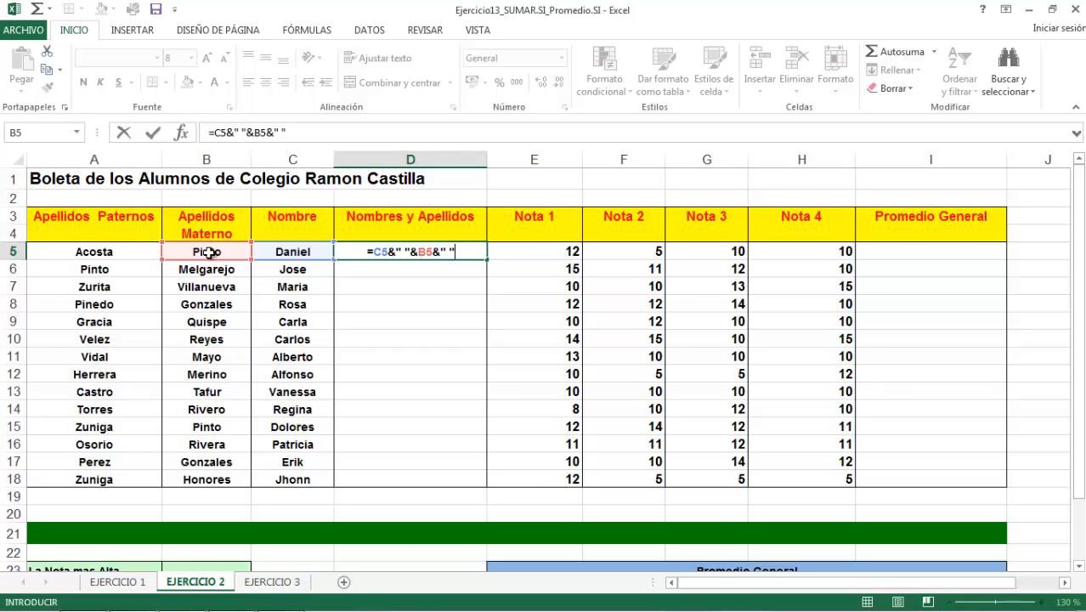
text(&)
click(121, 249)
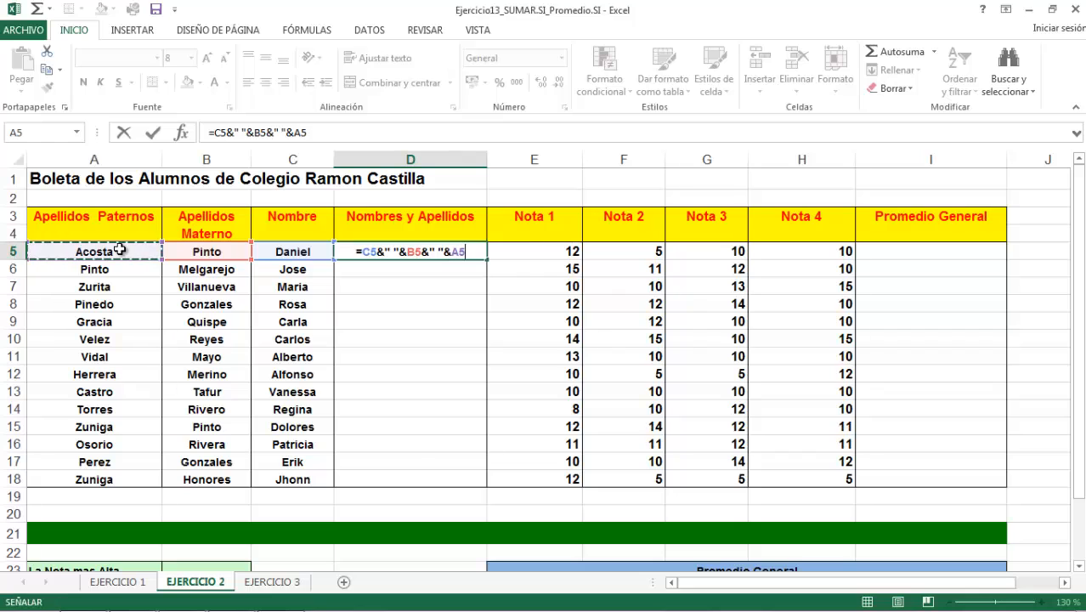
key(Return)
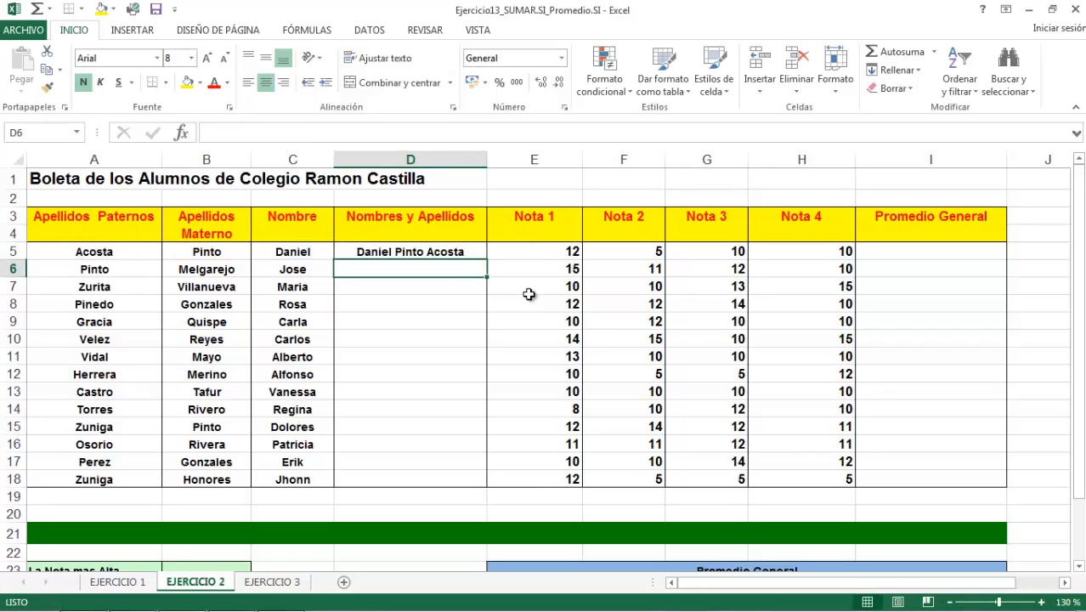
- Fill the D5 concatenation formula down through D18 in the Nombres y Apellidos column
click(460, 253)
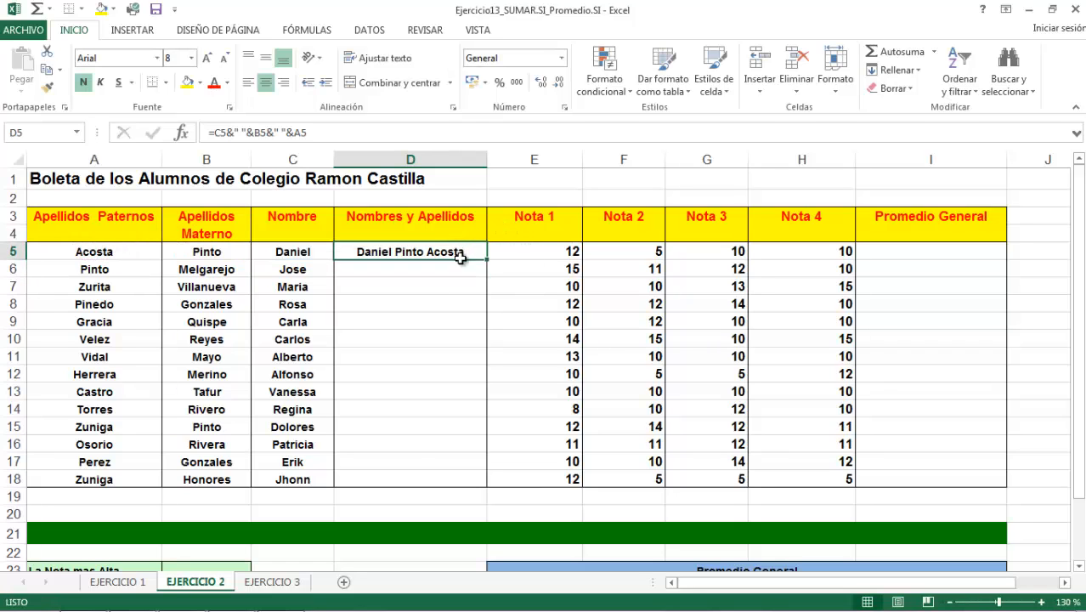
drag(488, 278, 474, 479)
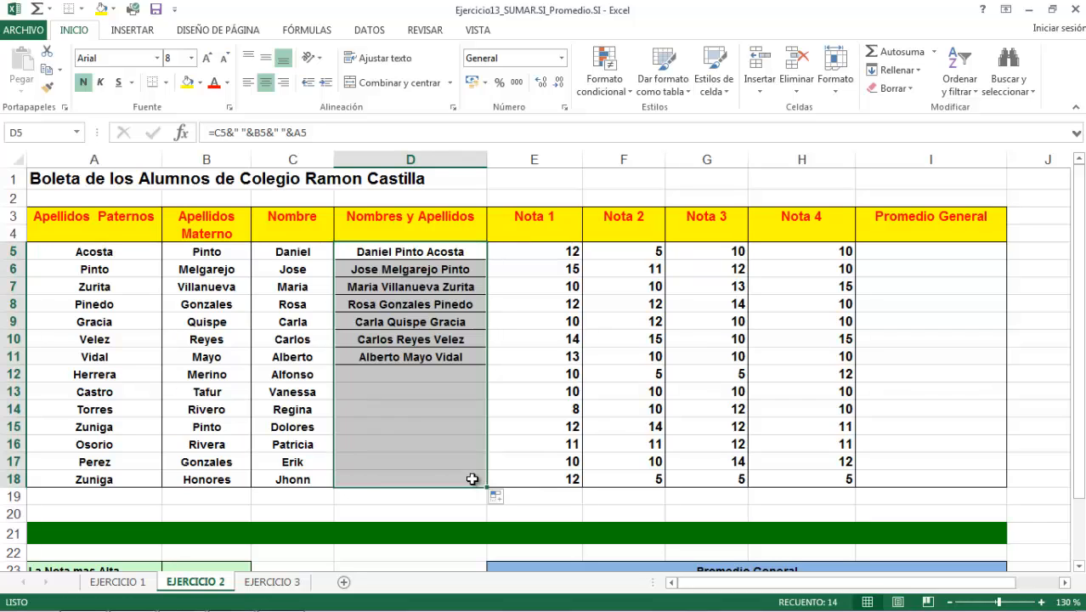
click(434, 269)
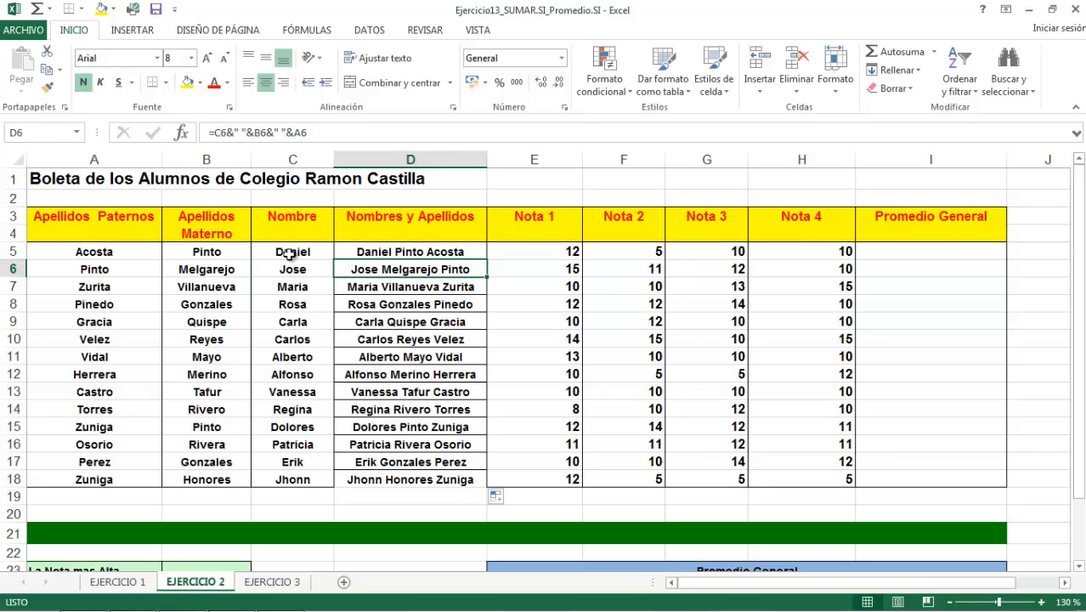
- Copy the cell format of C5:C18 to the full names in D5:D18
drag(290, 252, 287, 480)
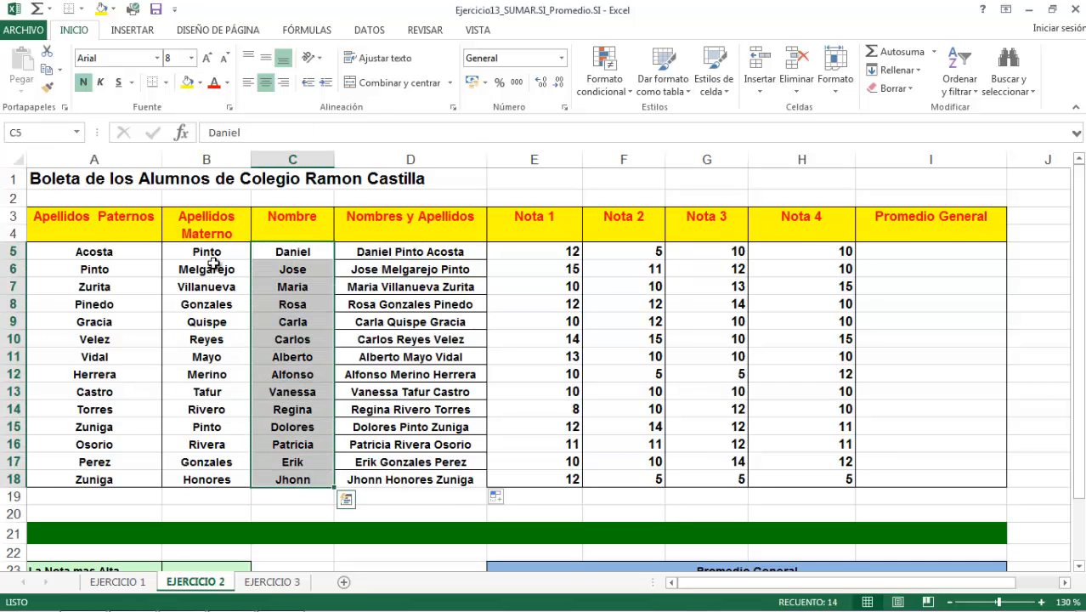
click(47, 86)
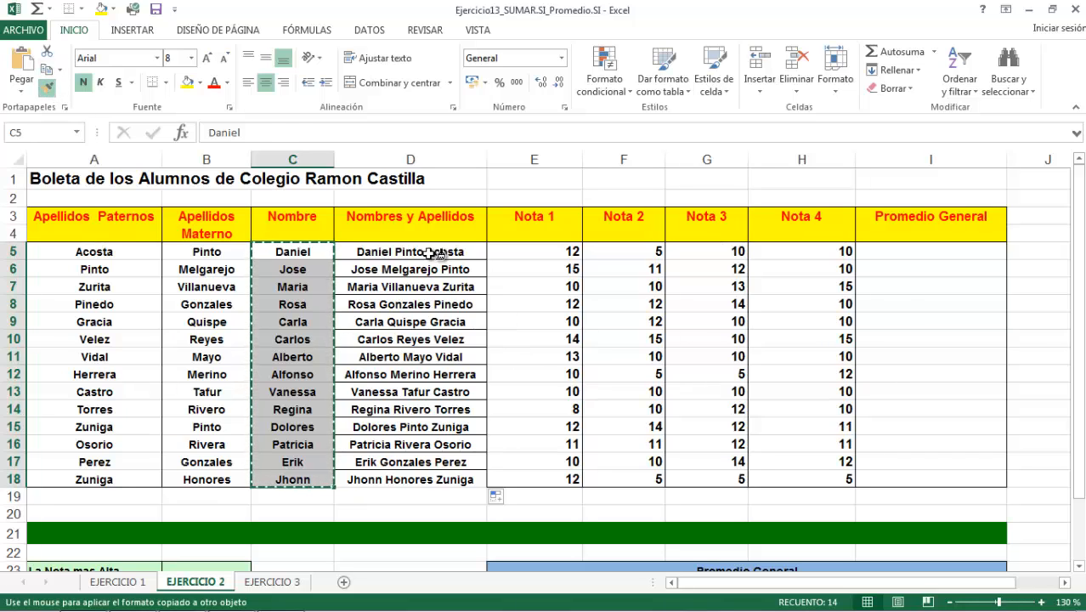
drag(427, 251, 440, 477)
click(450, 374)
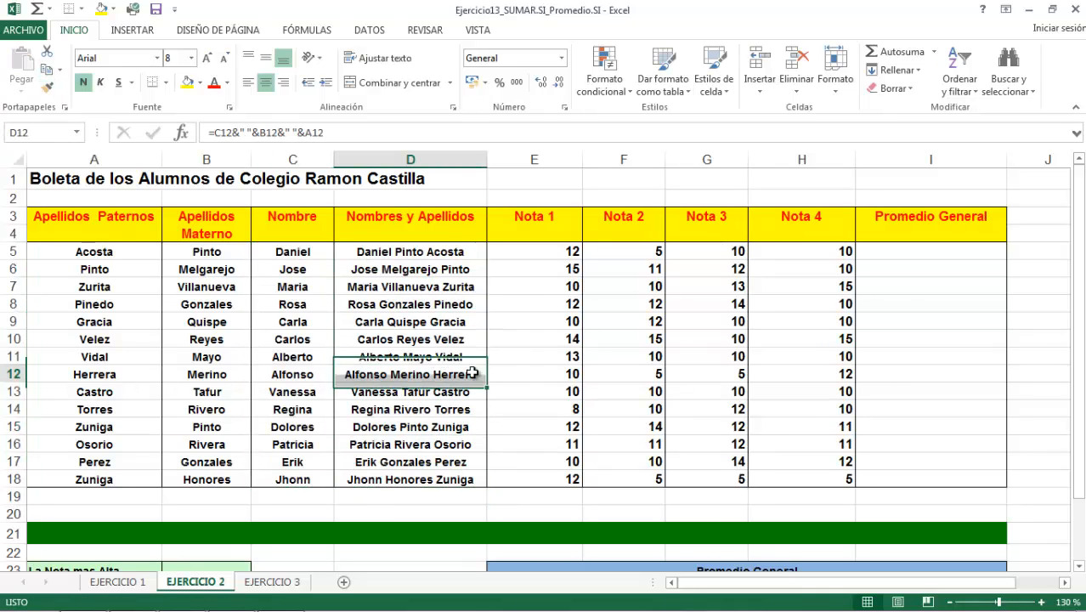
- Enter =PROMEDIO(E5:H5) in I5 for the first student's Promedio General and fill the formula down through I18
click(896, 250)
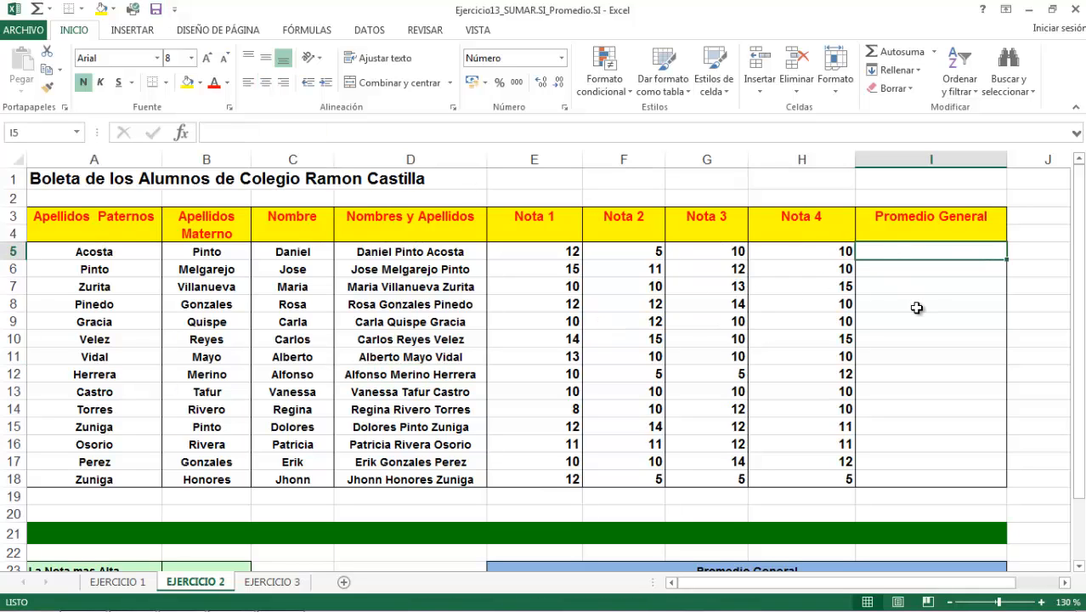
text(=prome)
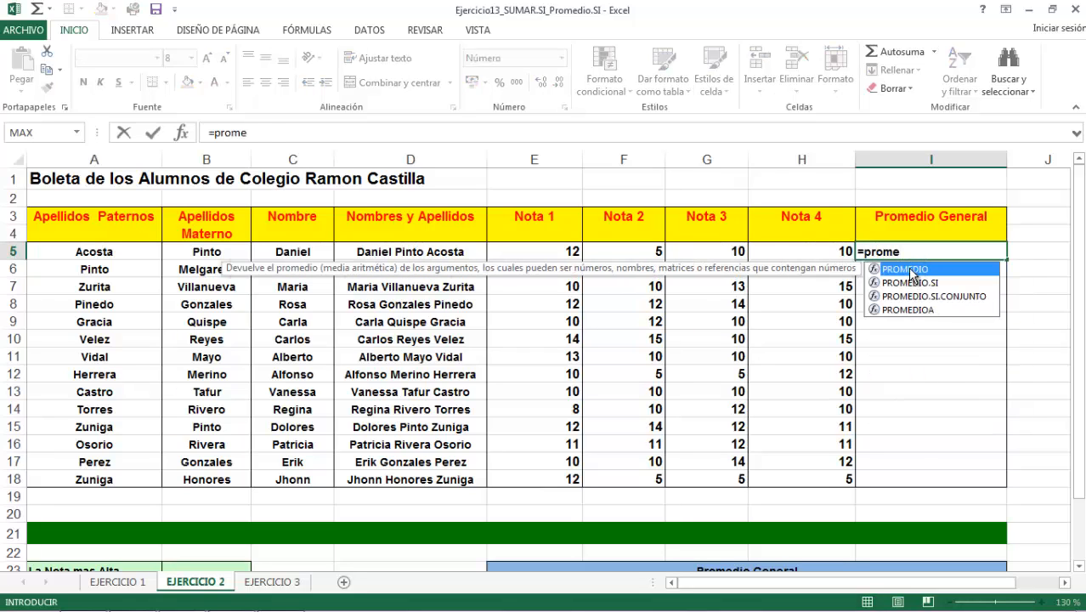
double_click(911, 274)
drag(557, 253, 817, 252)
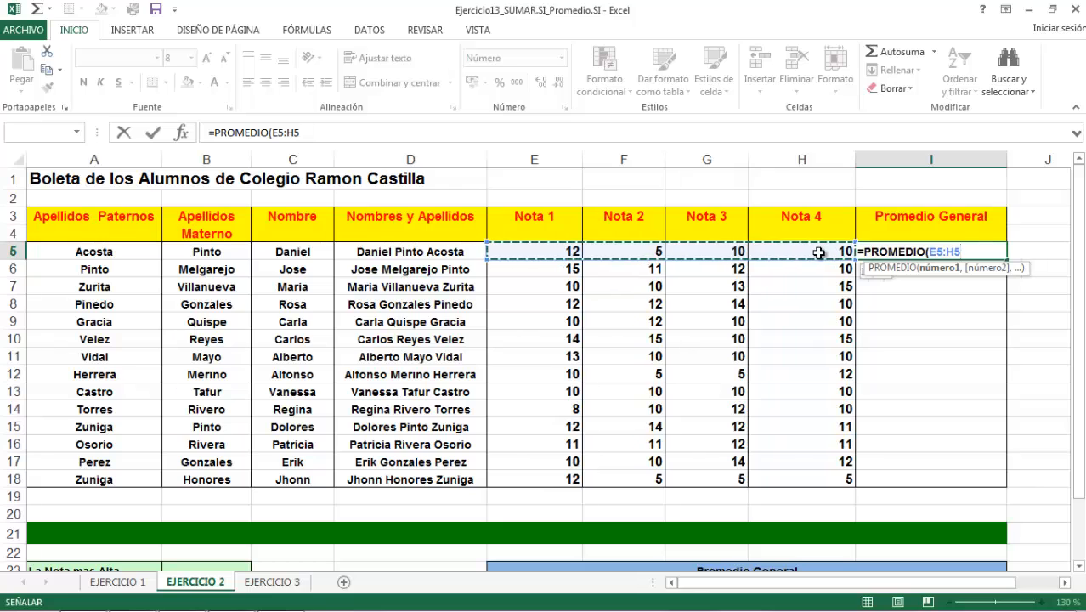
key(Return)
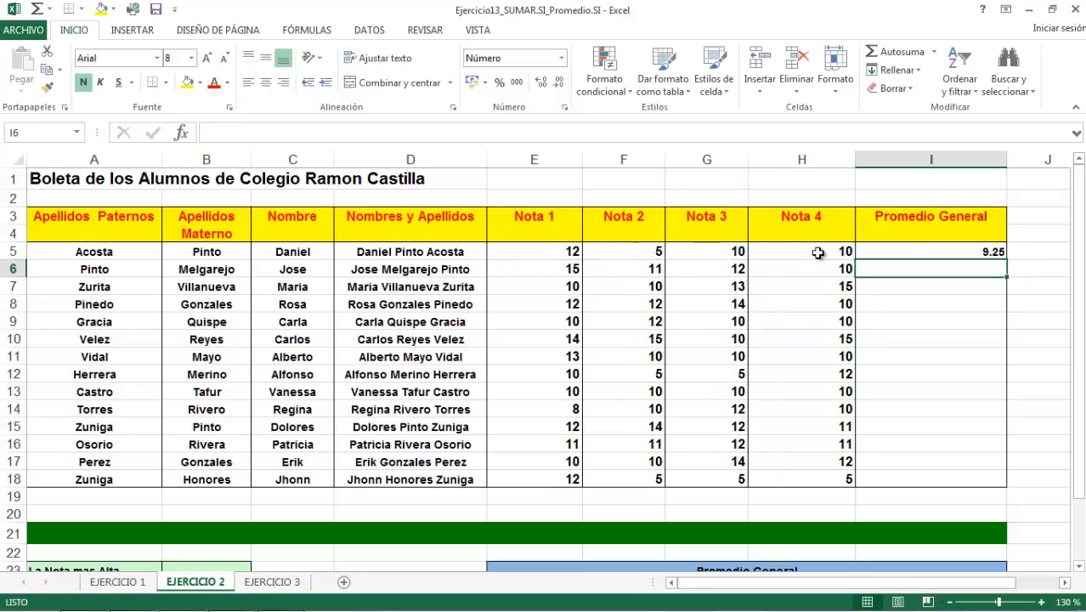
click(994, 252)
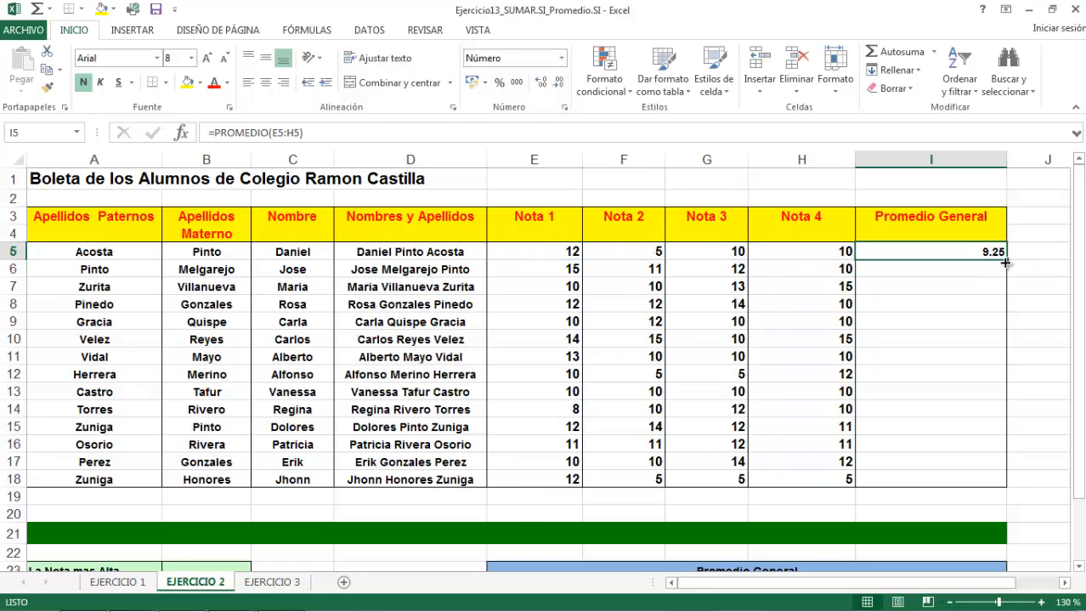
drag(1007, 261, 994, 481)
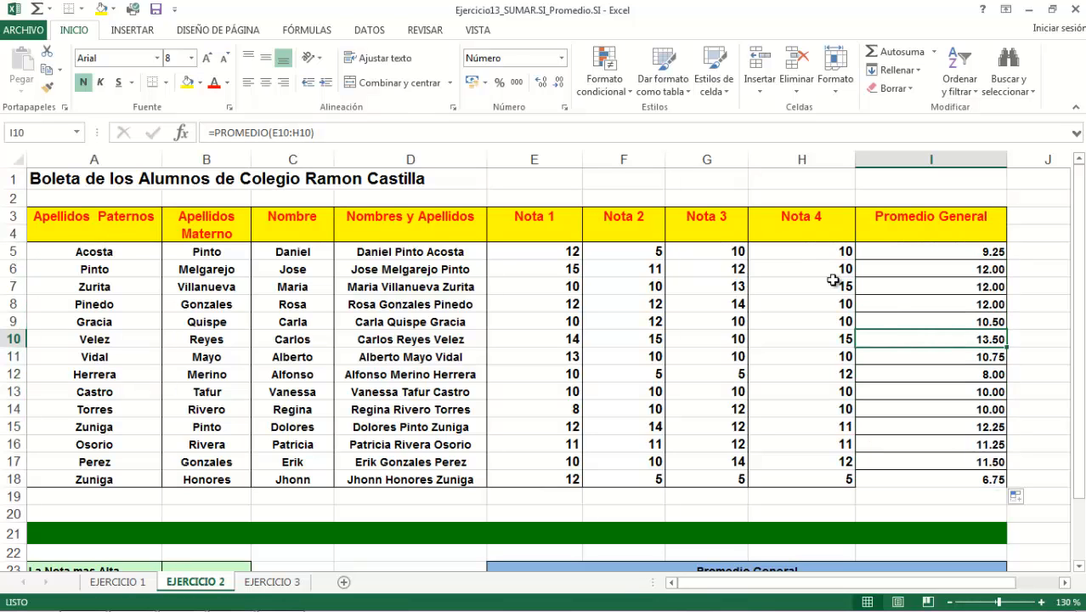
- Copy the cell format of the Nota 4 grades in H5:H18 to the averages in I5:I18
drag(836, 247, 837, 478)
click(47, 87)
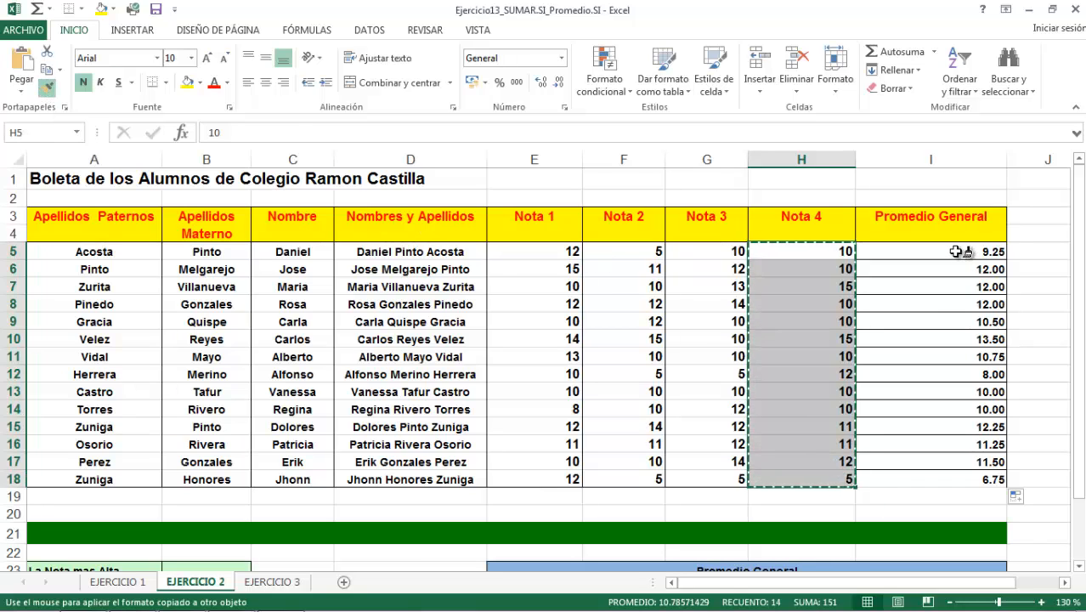
drag(961, 253, 985, 479)
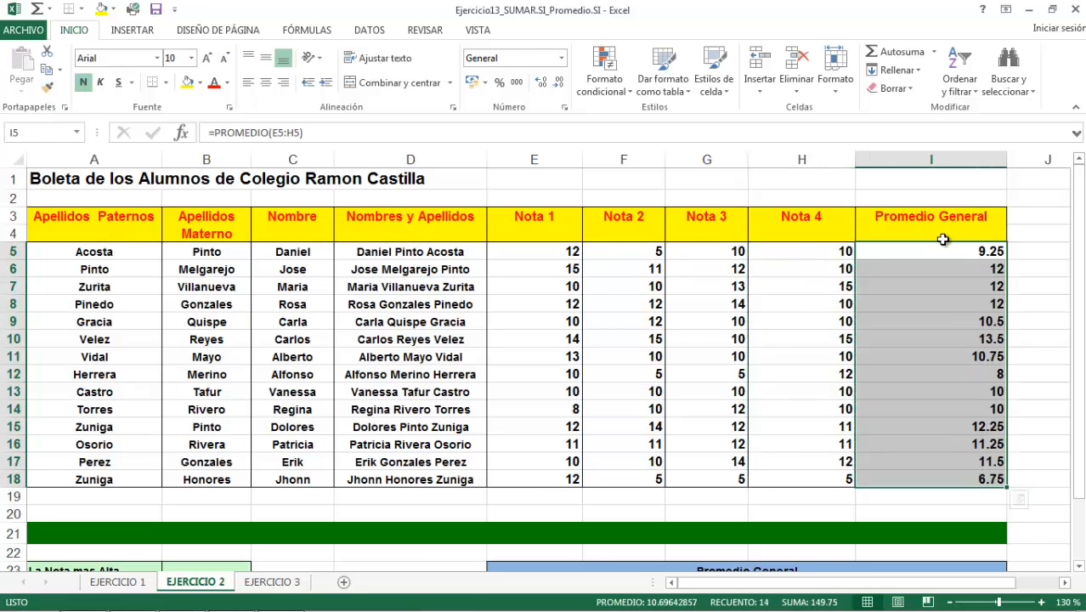
- Set the Promedio General values in I5:I18 to two decimal places and save the workbook
click(542, 83)
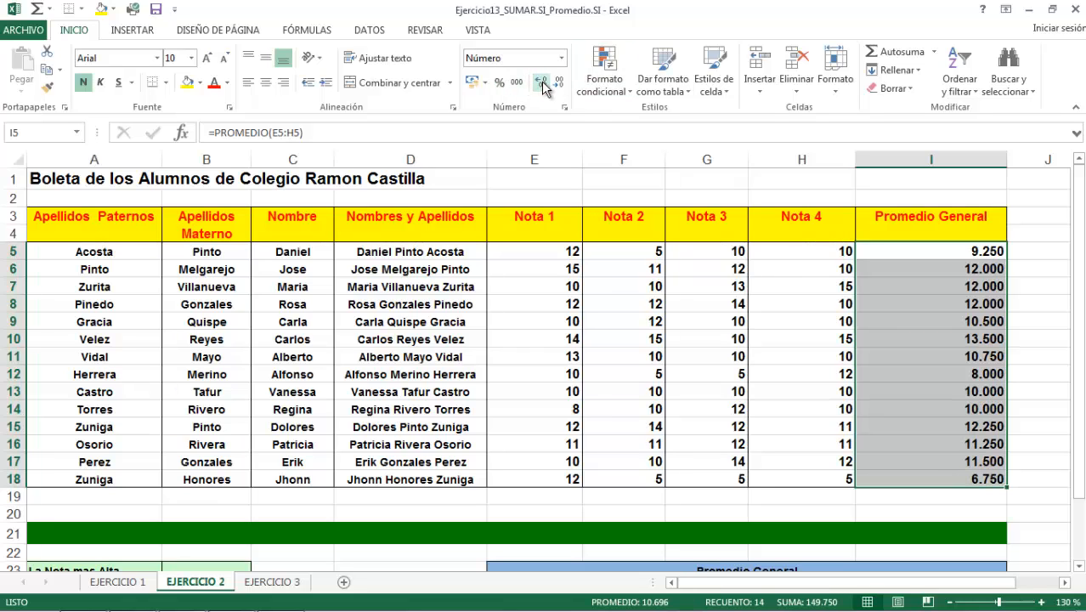
click(554, 85)
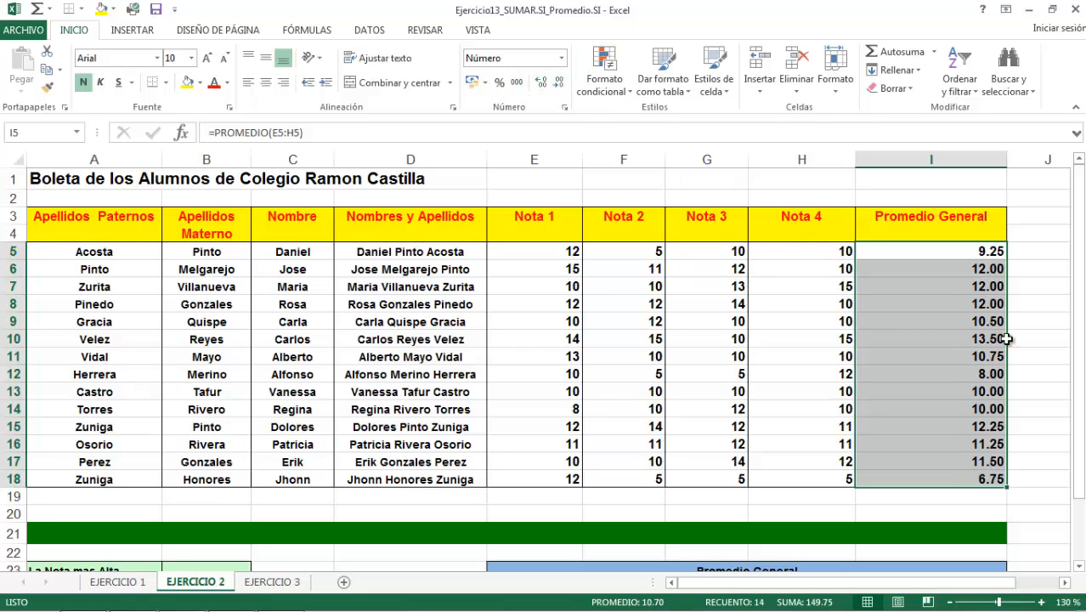
click(958, 287)
click(921, 352)
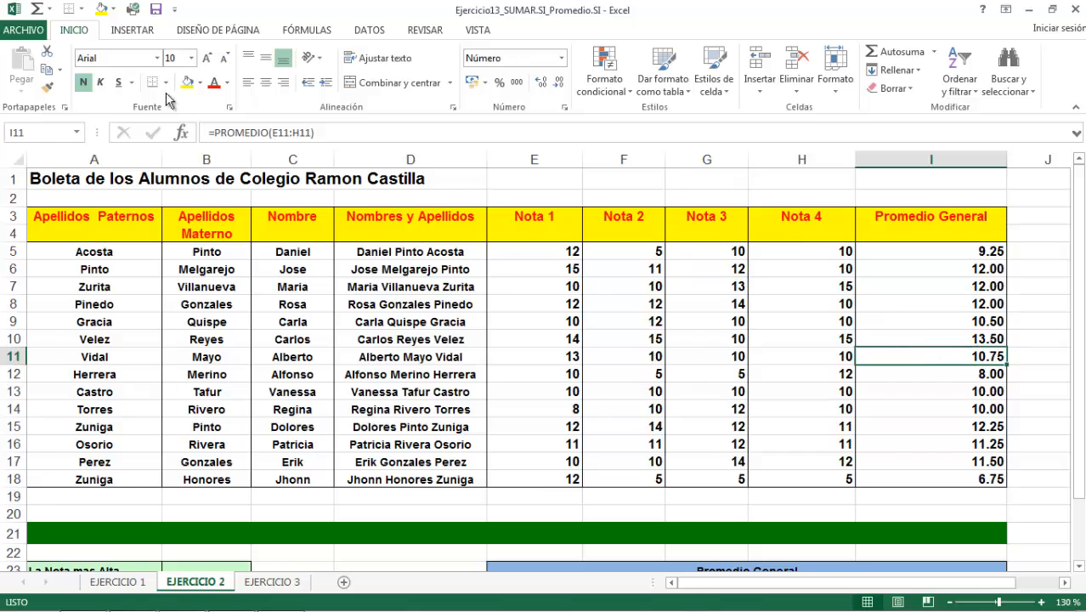
click(156, 11)
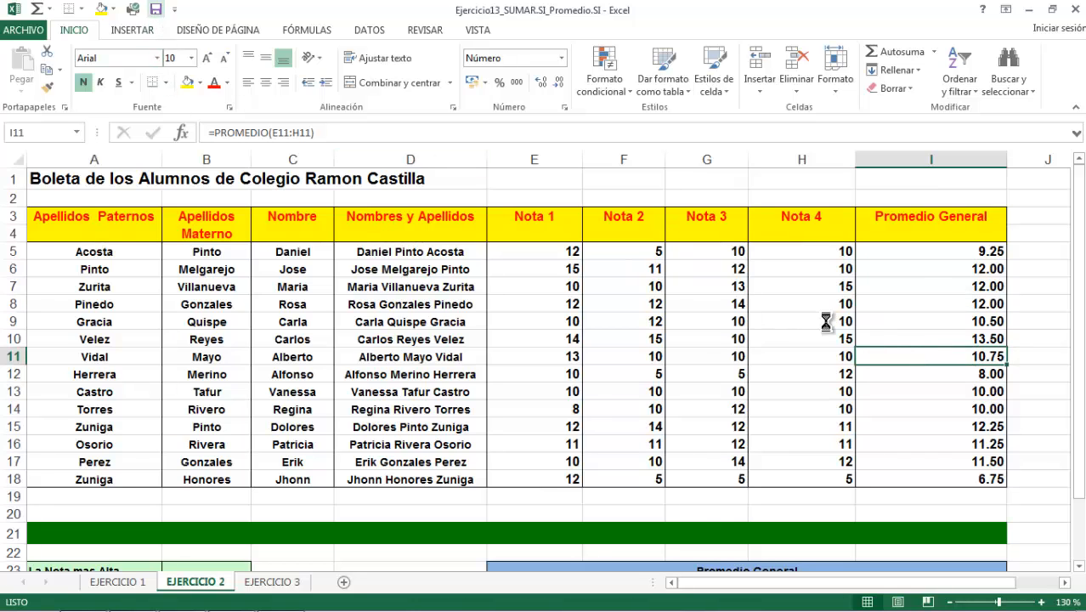
- Examine the summary answer cells below the table and the grade range E5:H18 needed for La Nota mas Alta
click(923, 285)
scroll(926, 312, down, 3)
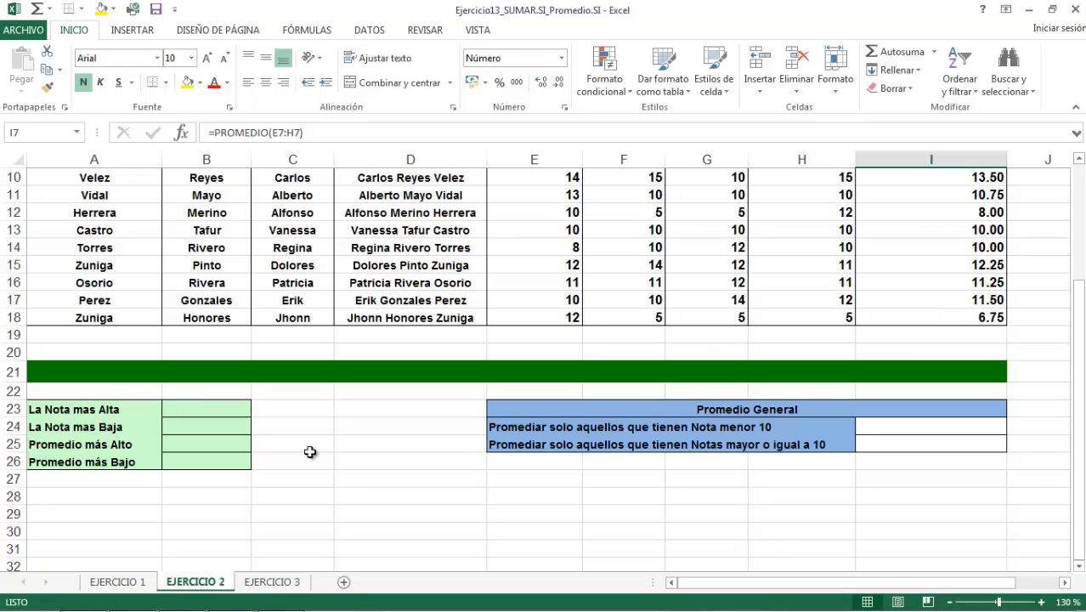
click(192, 406)
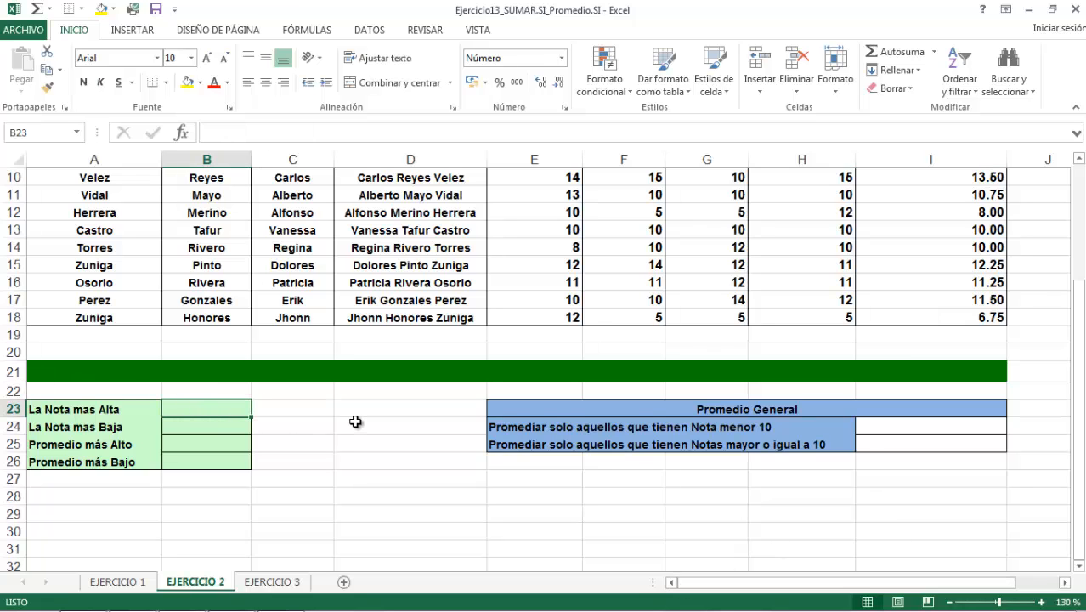
scroll(355, 421, up, 2)
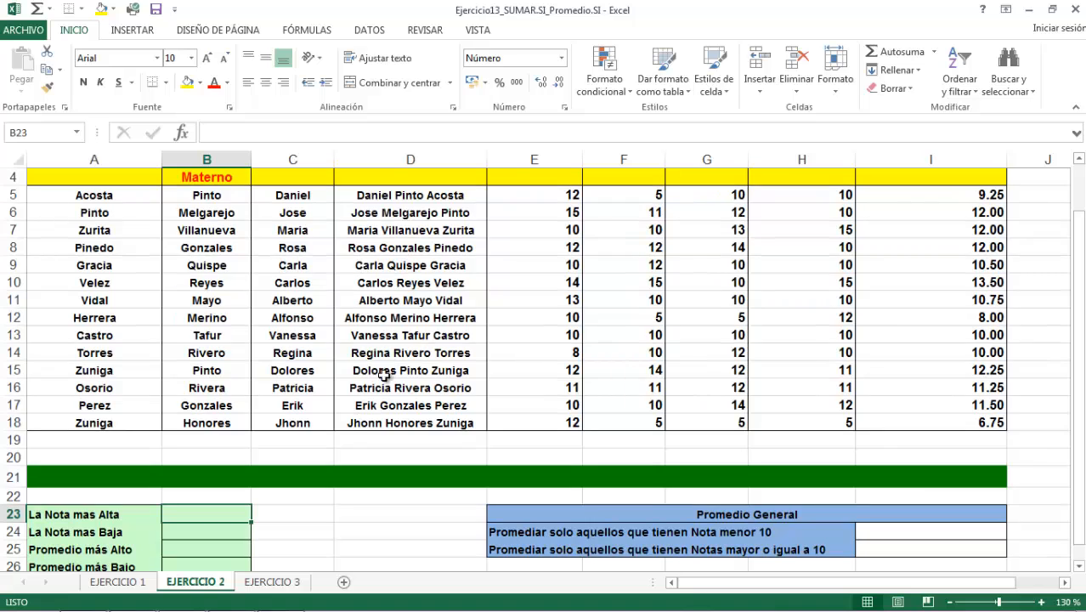
scroll(553, 245, up, 1)
drag(553, 254, 794, 481)
scroll(601, 386, down, 2)
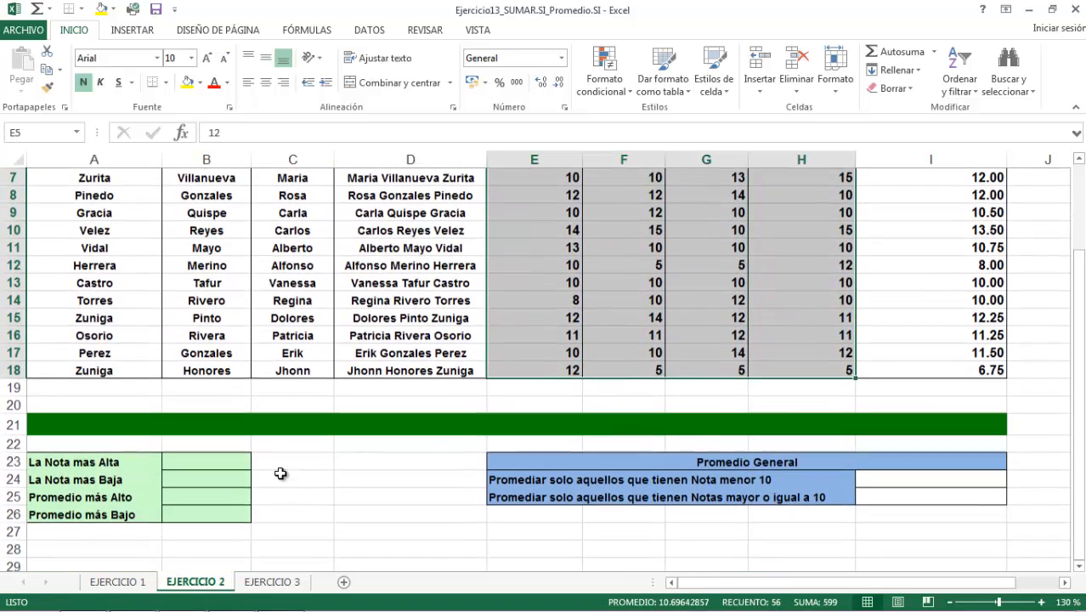
- Enter a MAX formula over E5:H18 in B23 for La Nota mas Alta
click(217, 457)
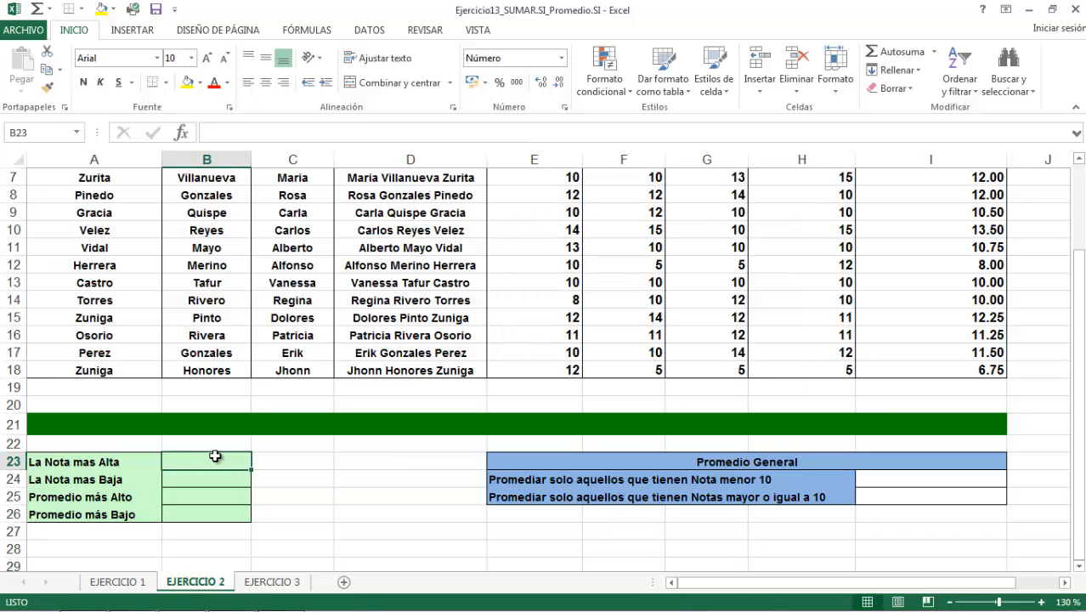
text(=max)
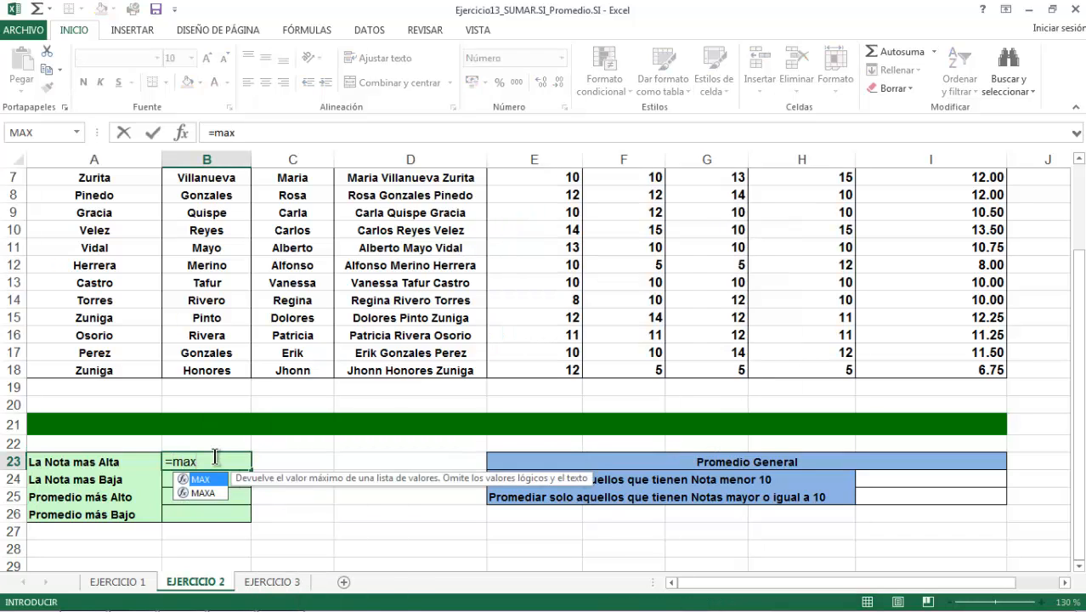
text(()
scroll(698, 318, up, 2)
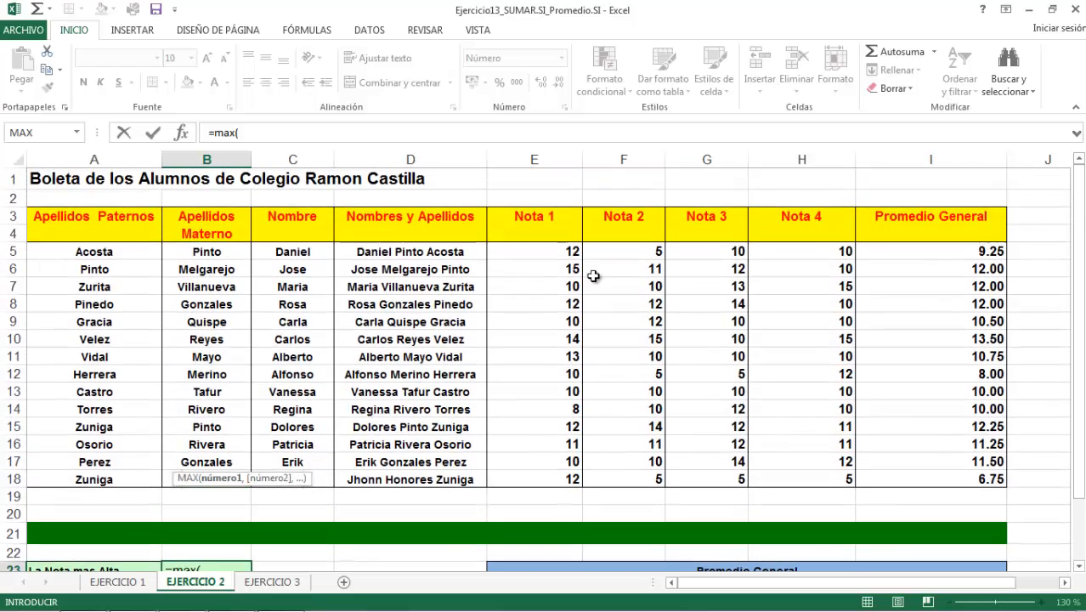
drag(567, 251, 816, 485)
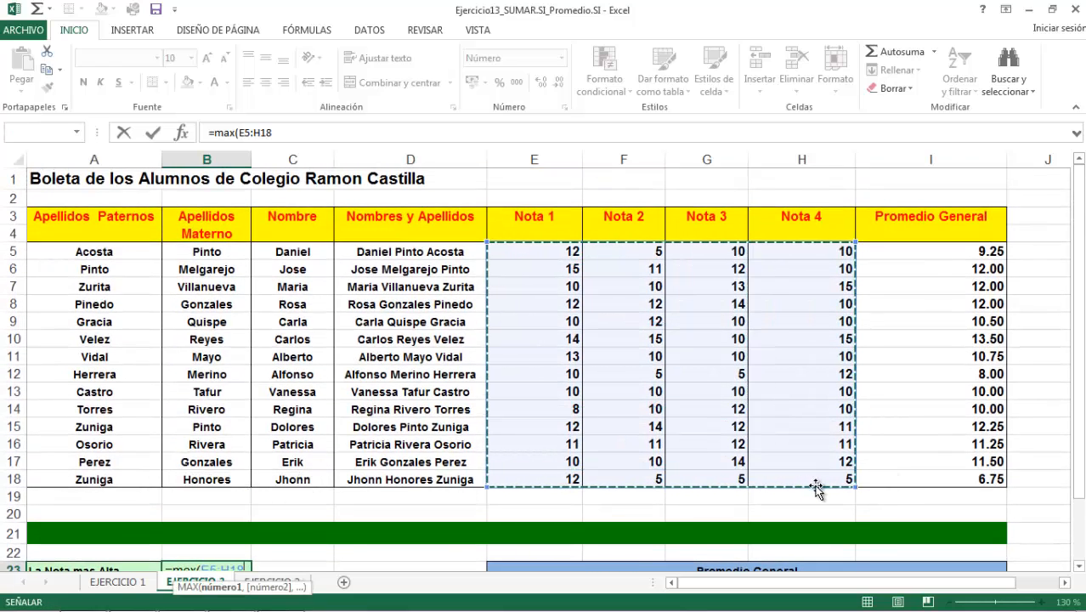
click(295, 133)
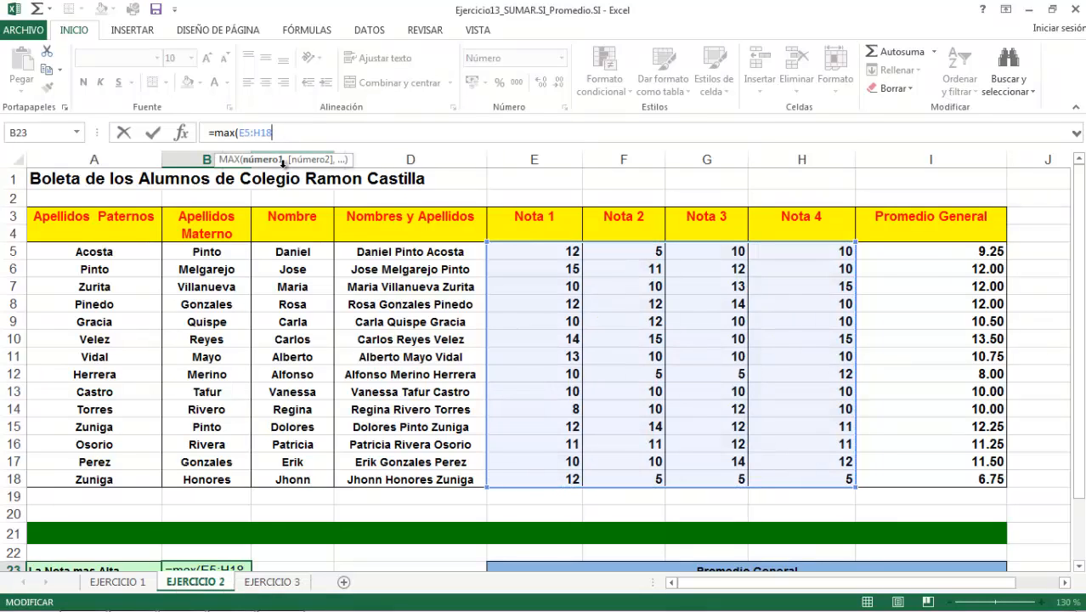
key(Return)
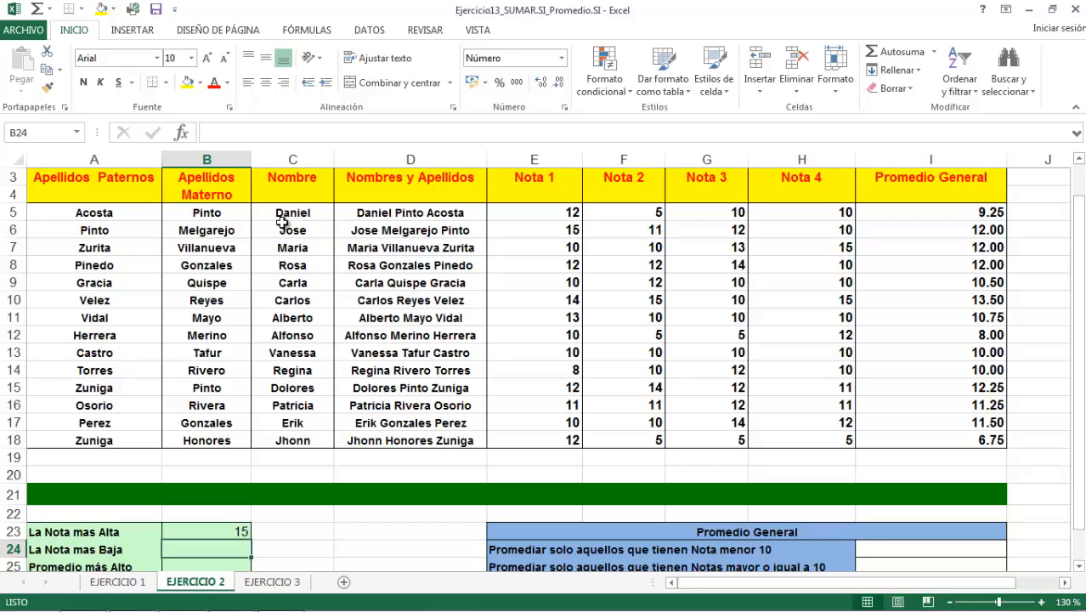
- Enter =MIN(E5:H18) in B24 for La Nota mas Baja
text(=)
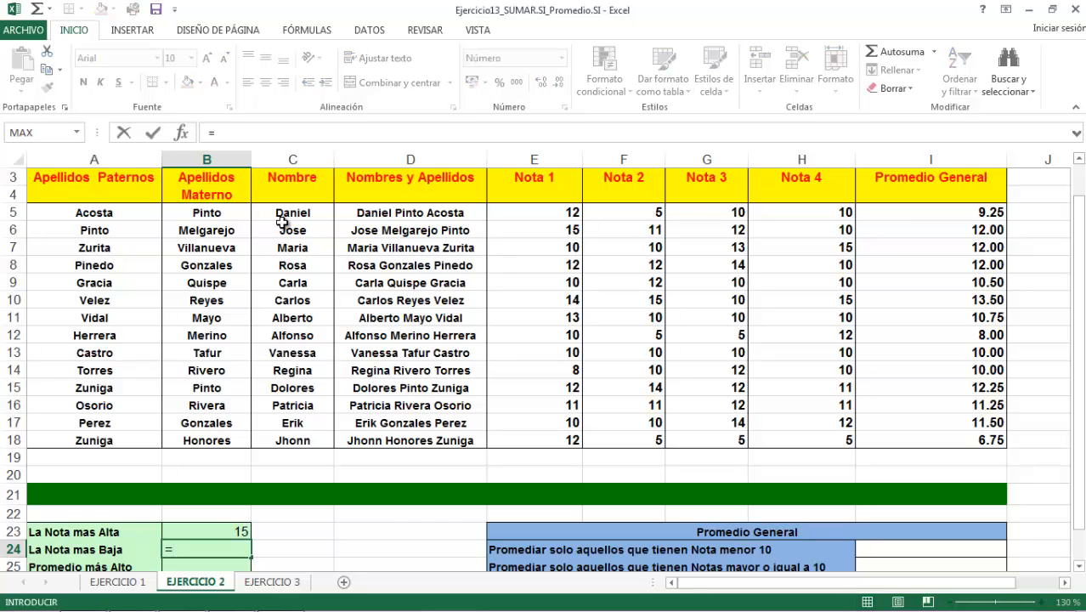
text(min()
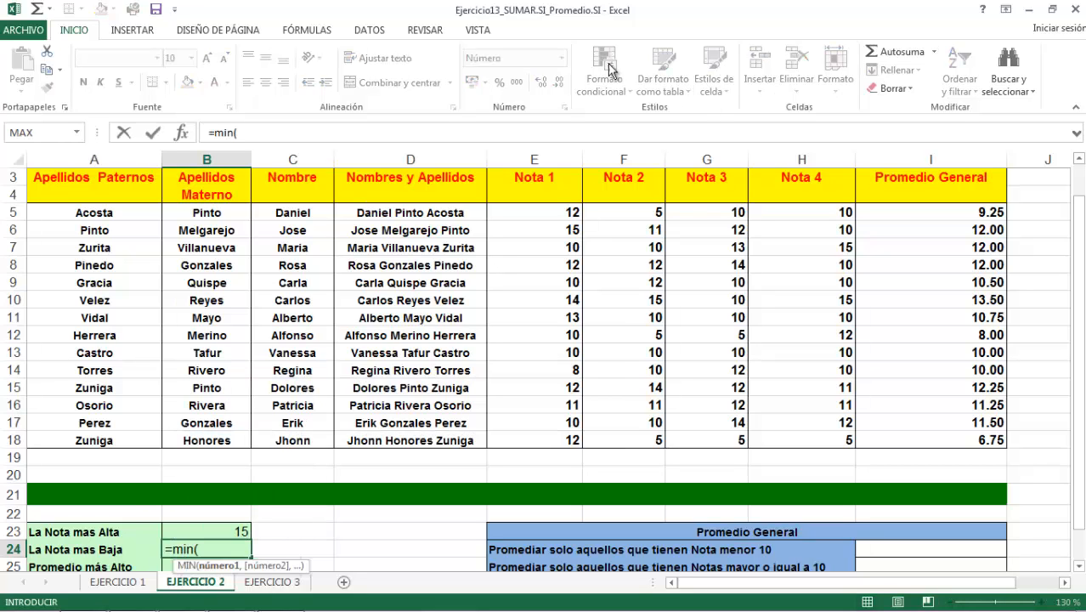
drag(573, 217, 839, 435)
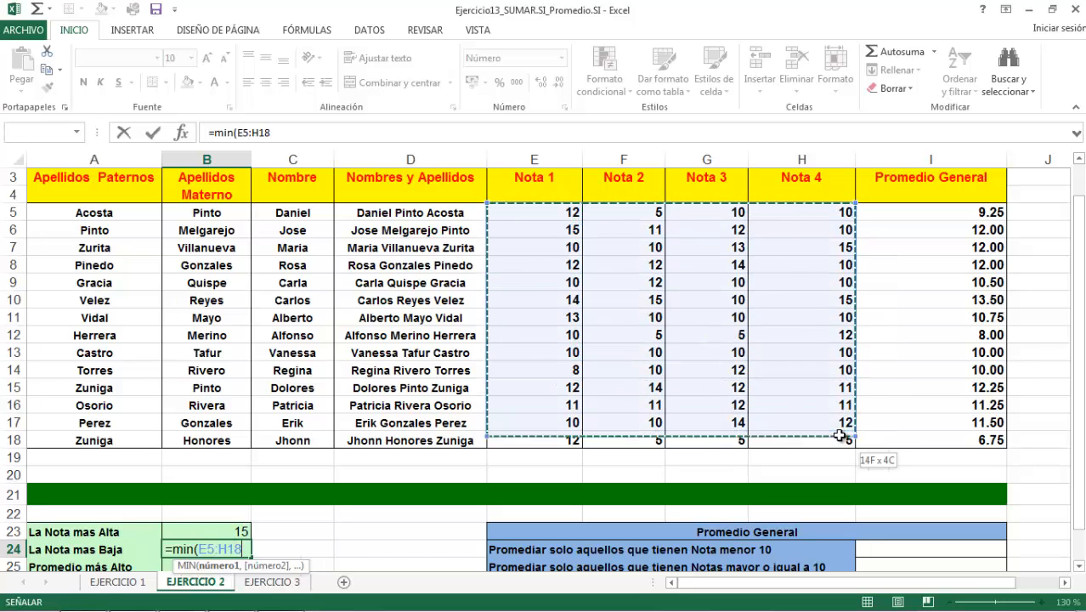
click(297, 132)
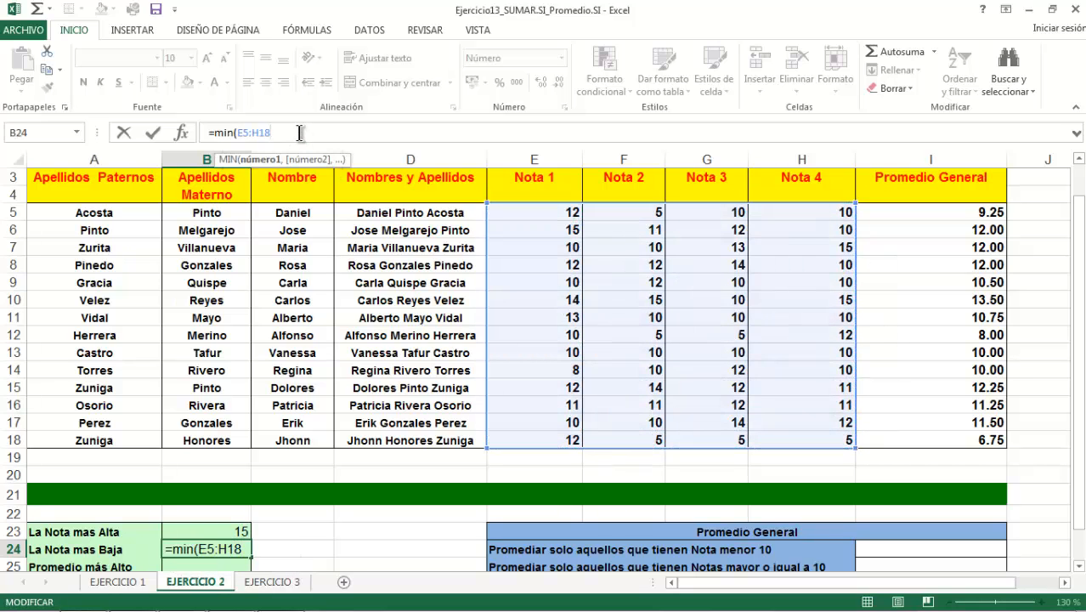
text())
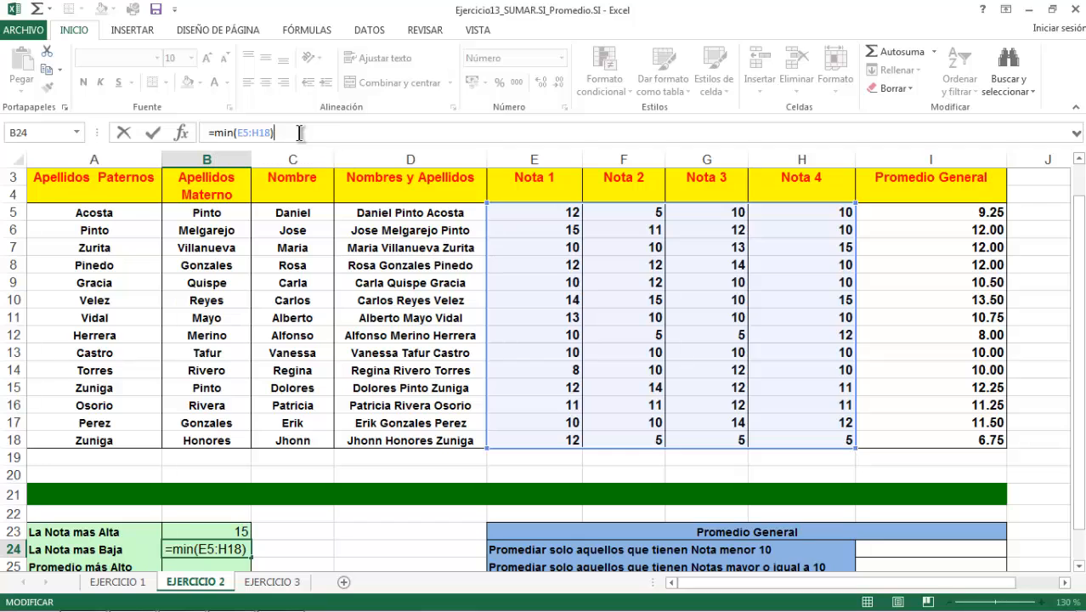
key(Return)
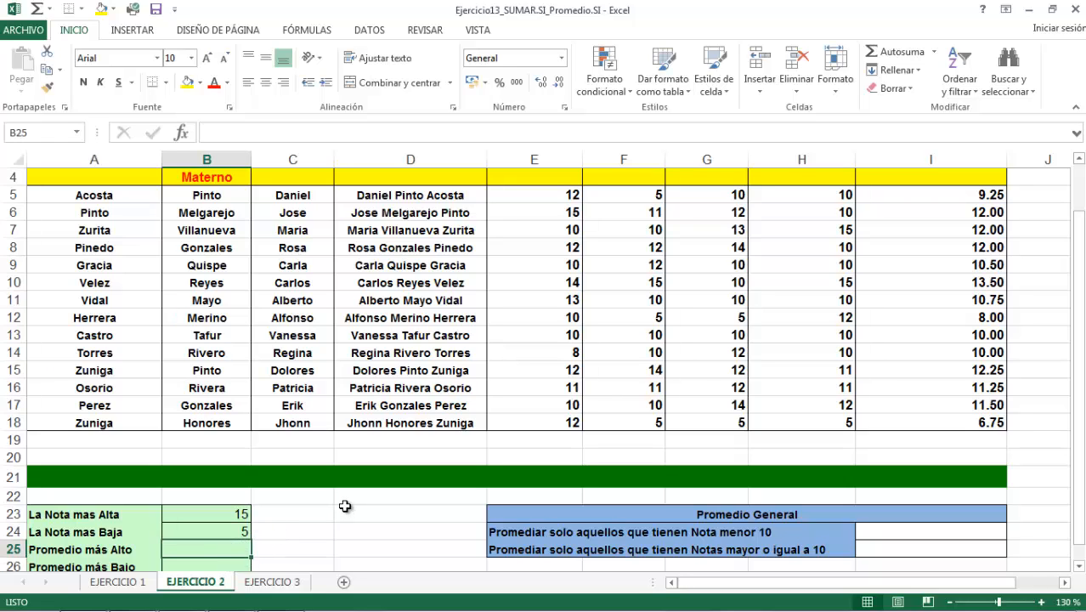
- Enter =MAX(I5:I18) in B25 for Promedio más Alto and review the finished formula
scroll(966, 332, up, 1)
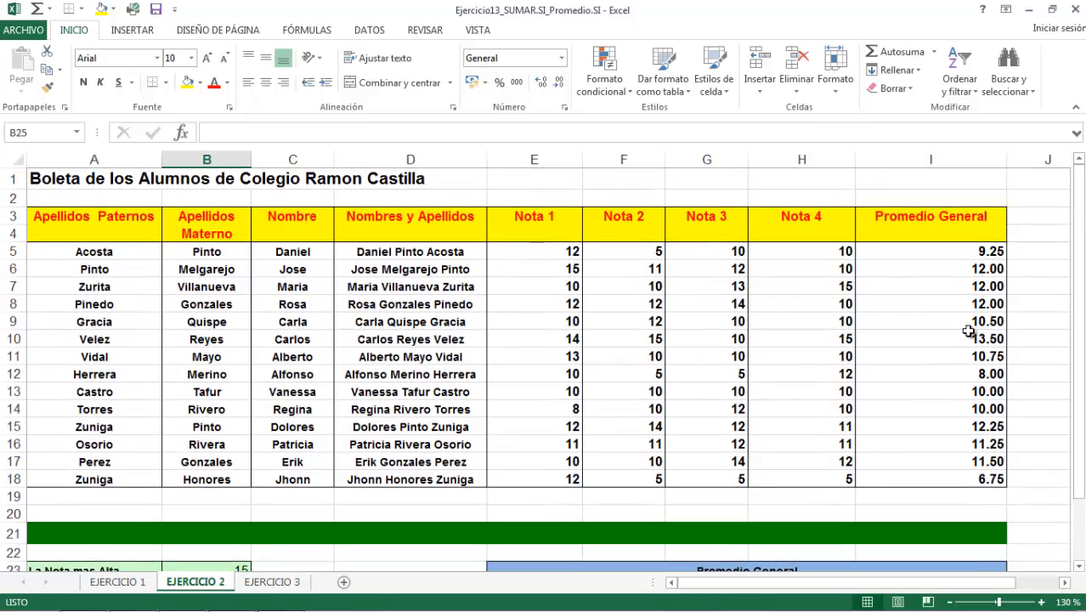
drag(969, 252, 970, 474)
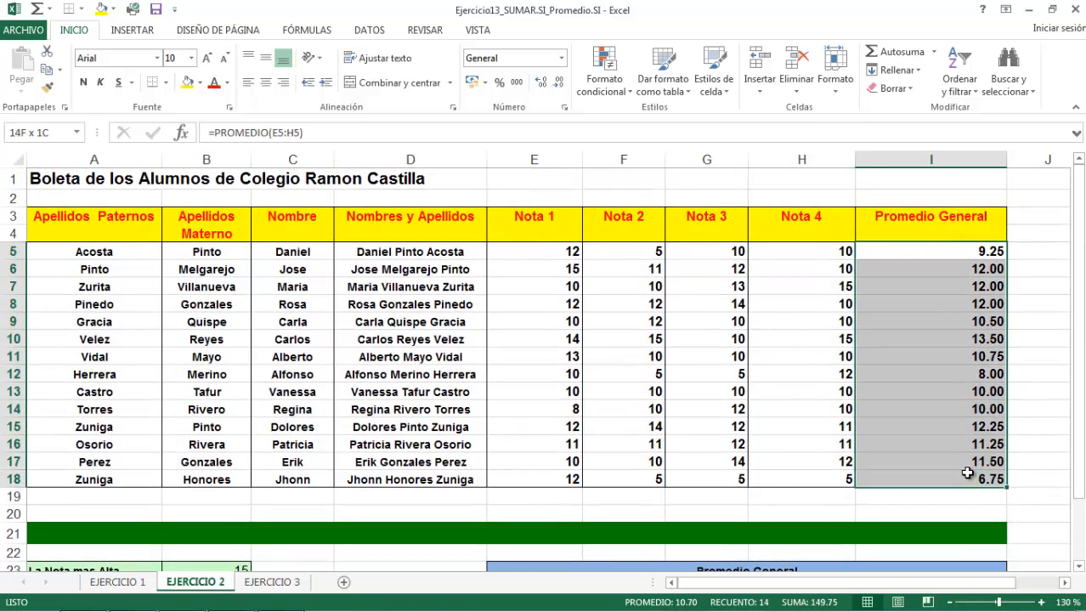
click(700, 375)
scroll(725, 358, down, 2)
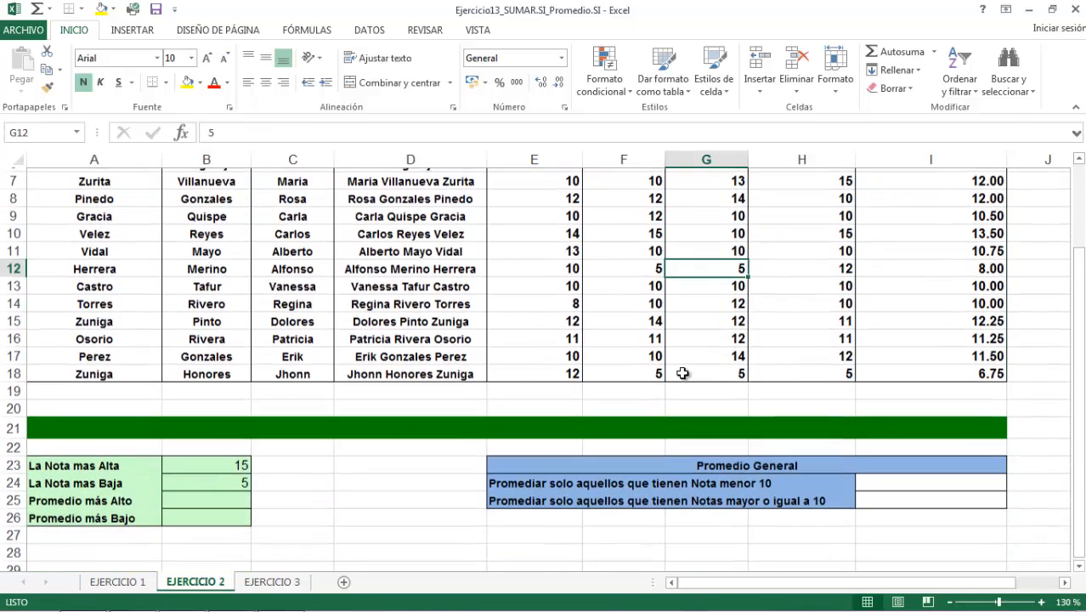
click(230, 494)
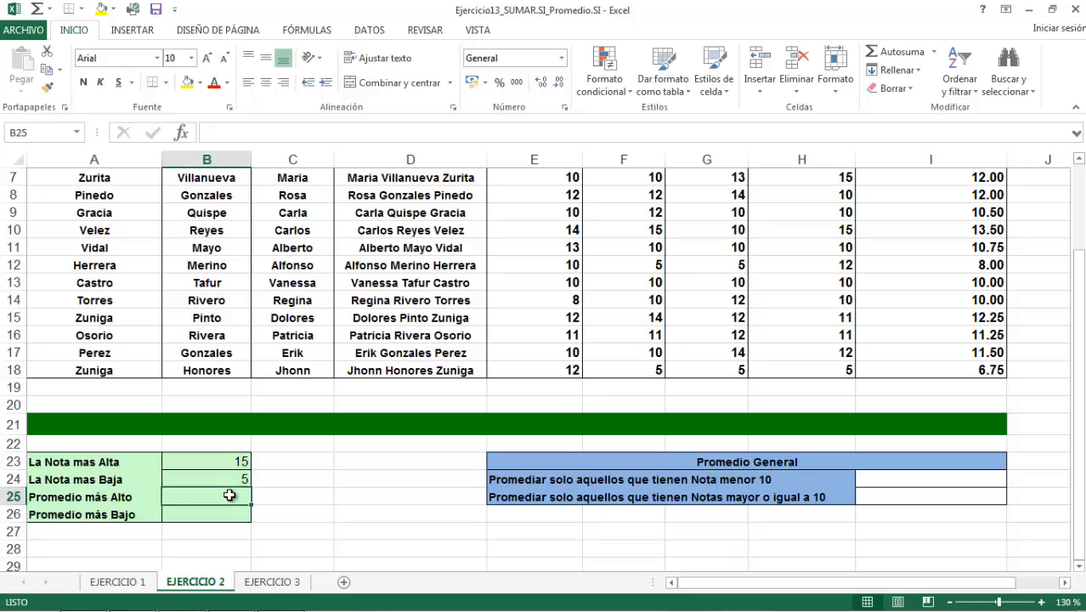
text(=m)
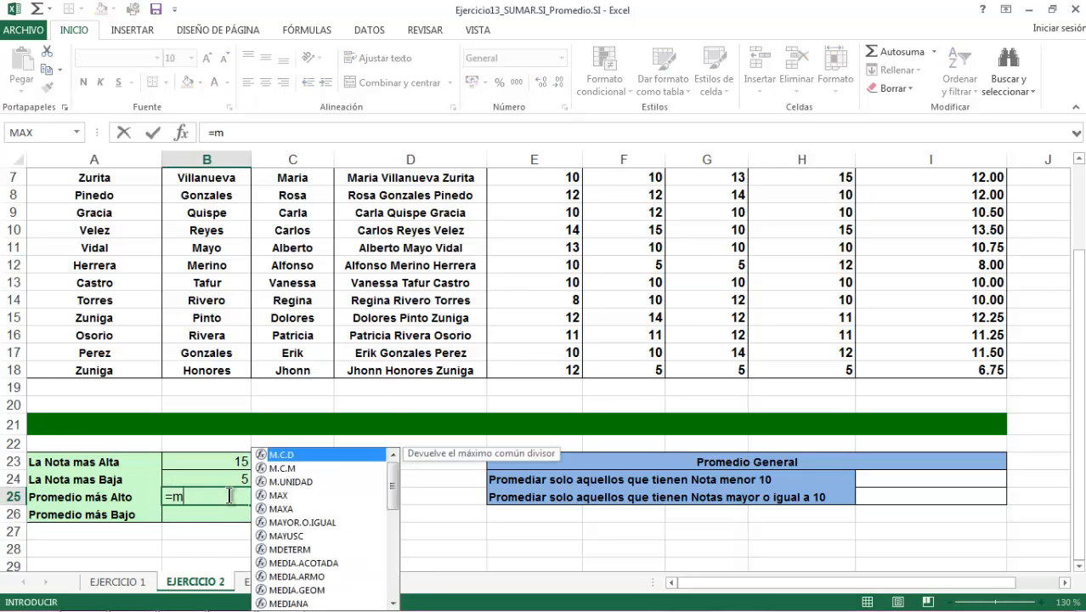
text(ax()
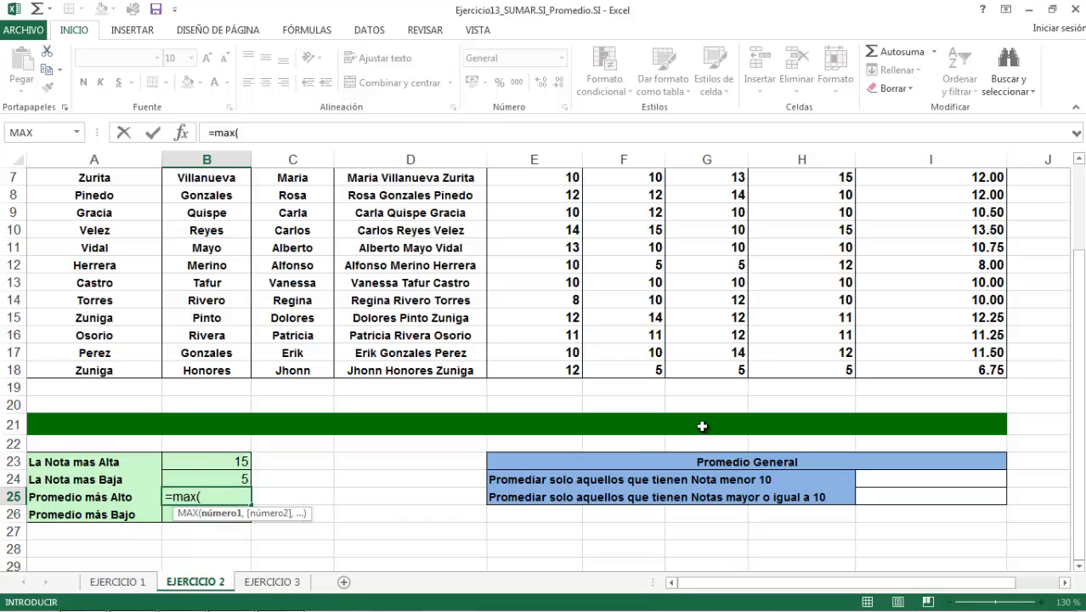
scroll(1021, 310, up, 2)
drag(960, 251, 957, 482)
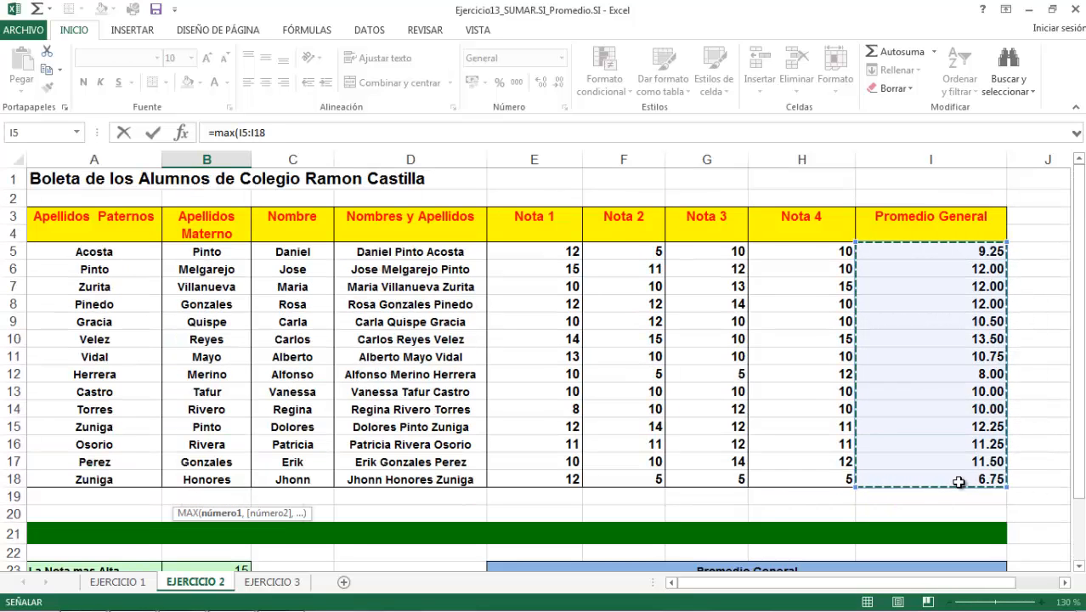
key(Return)
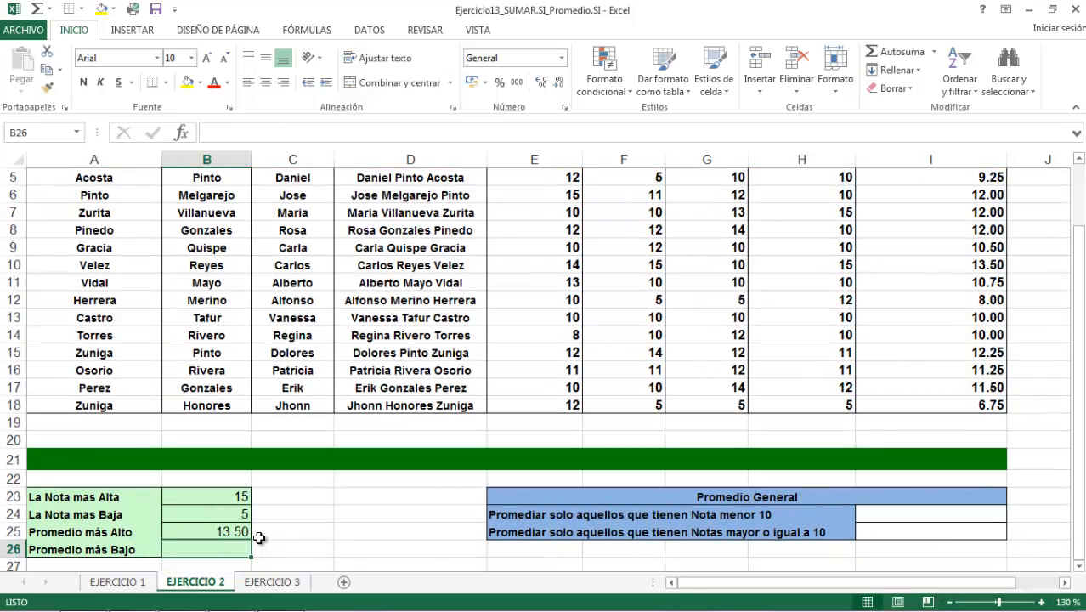
click(231, 533)
double_click(231, 534)
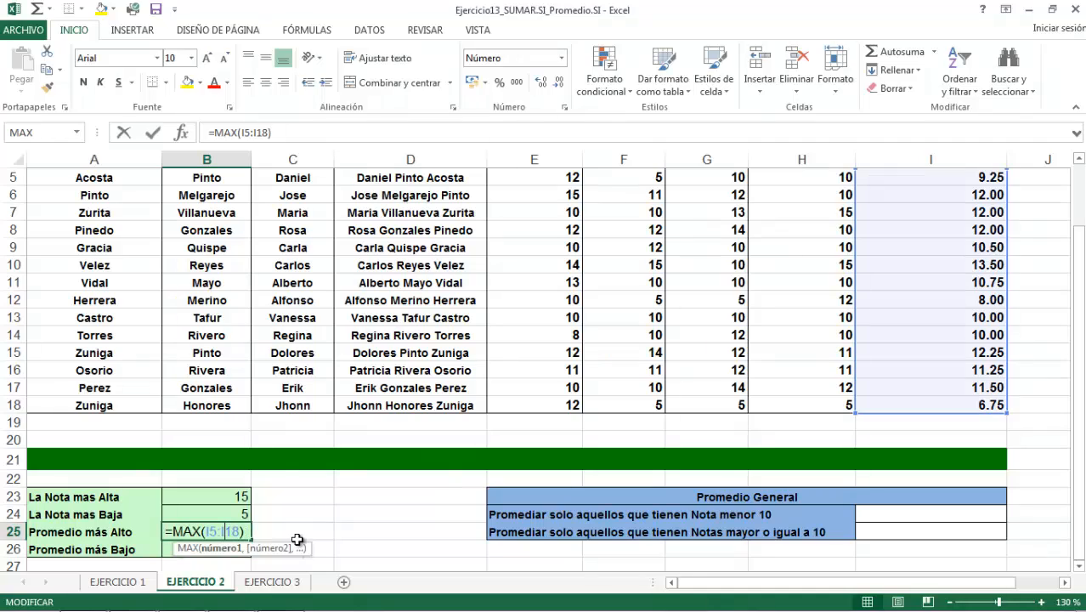
key(Return)
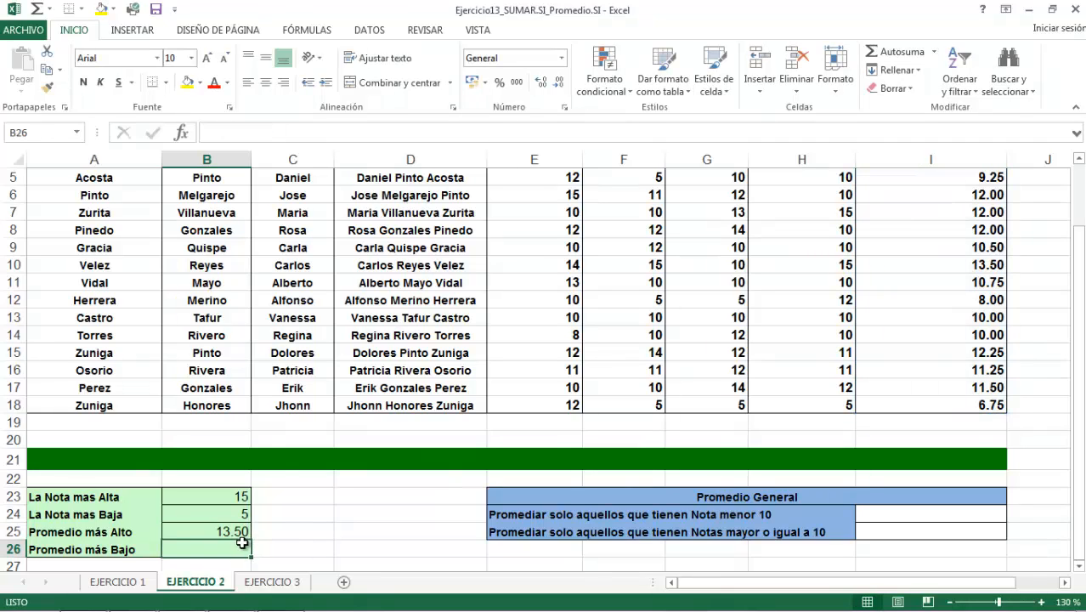
- Enter =MIN(I5:I18) in B26 for Promedio más Bajo and check it against the Promedio General column
text(=)
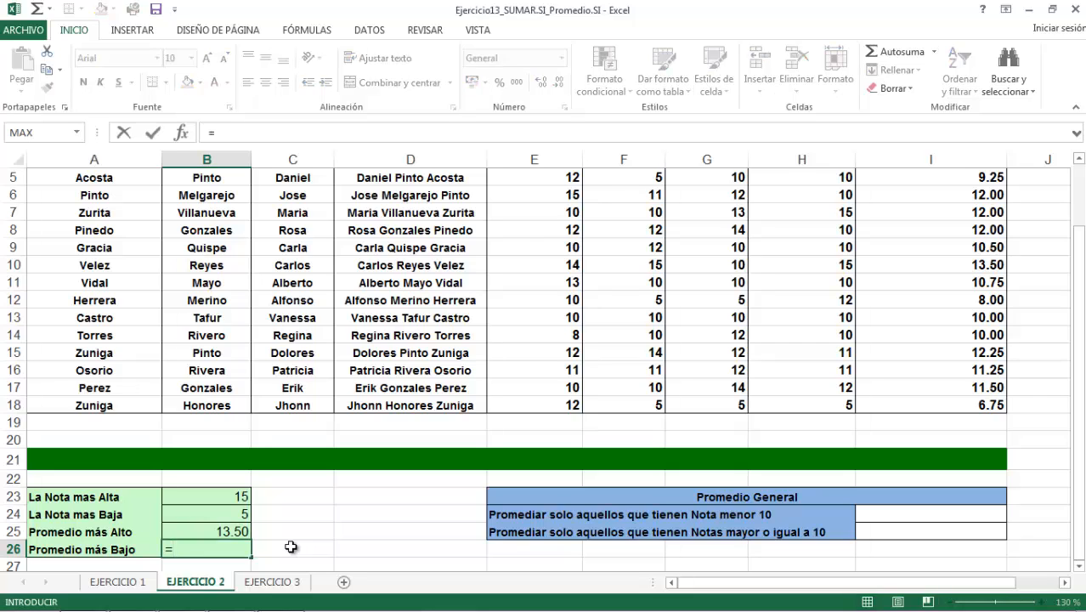
text(min)
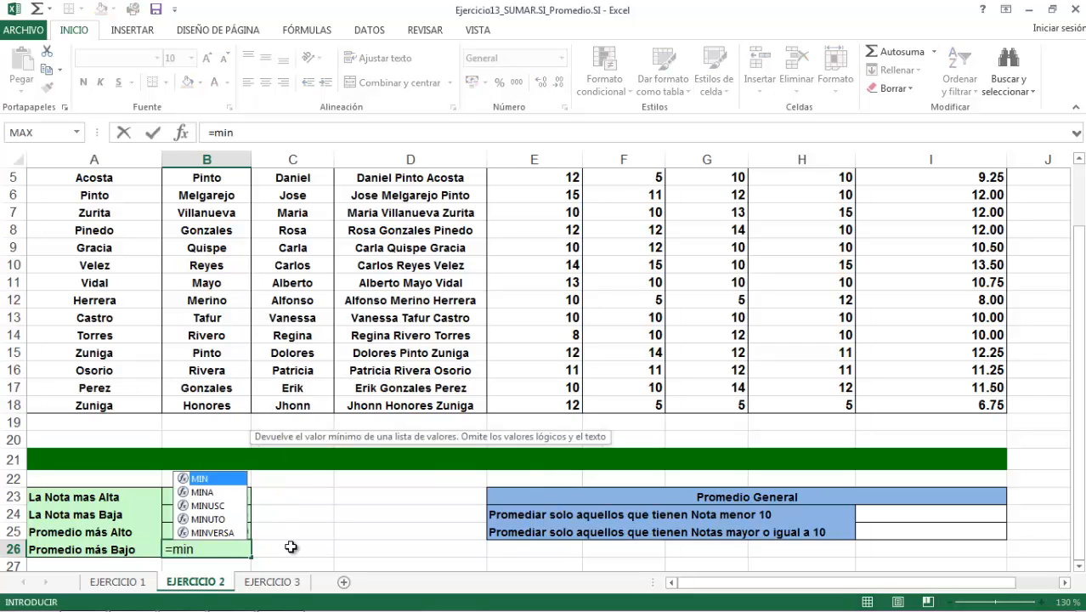
text(()
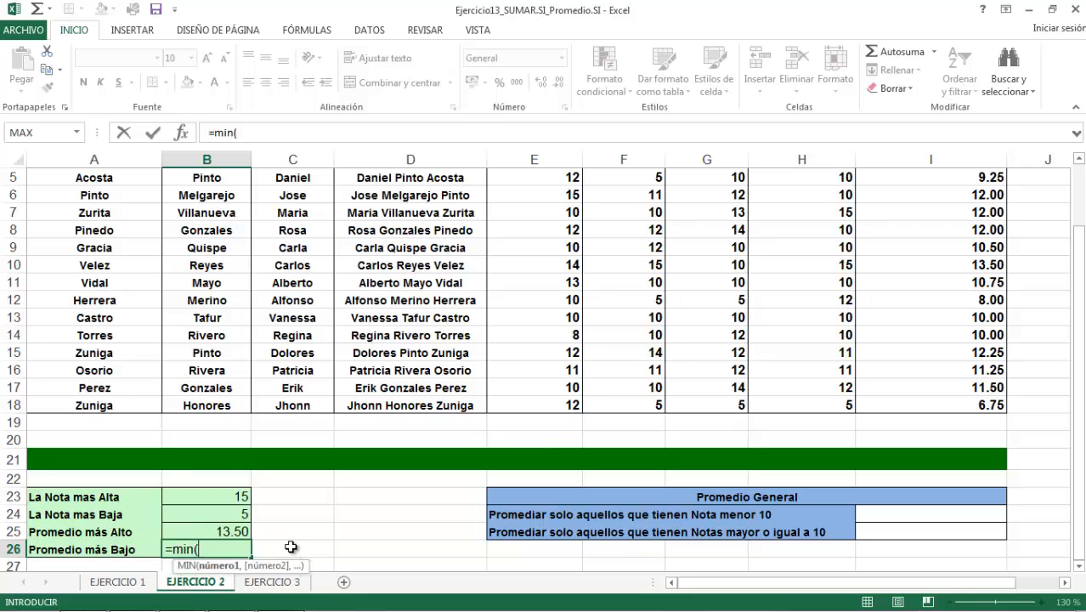
scroll(989, 285, up, 2)
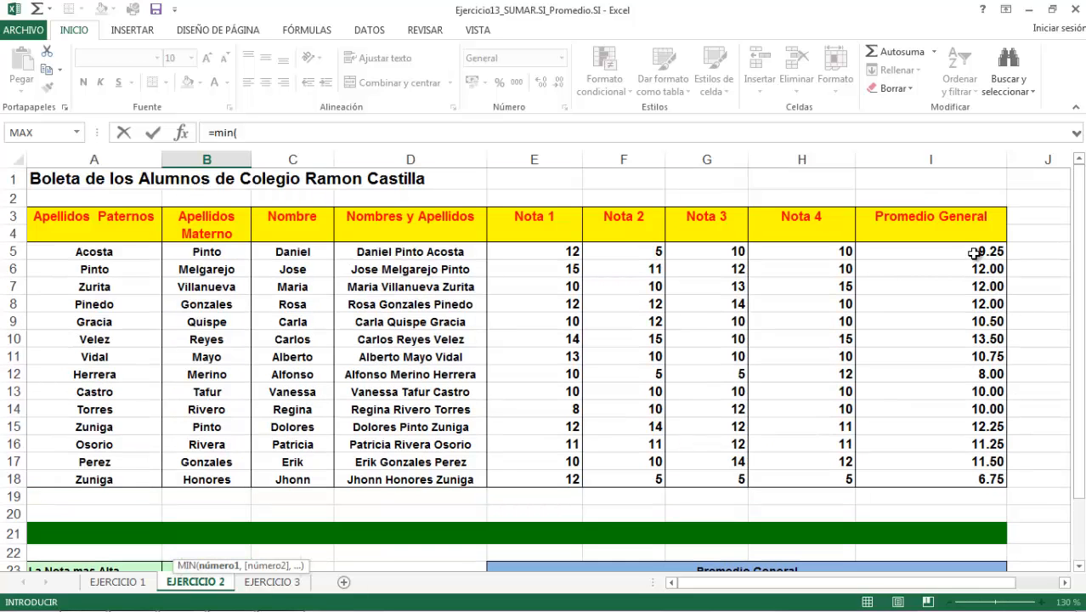
drag(977, 249, 978, 475)
scroll(988, 452, down, 2)
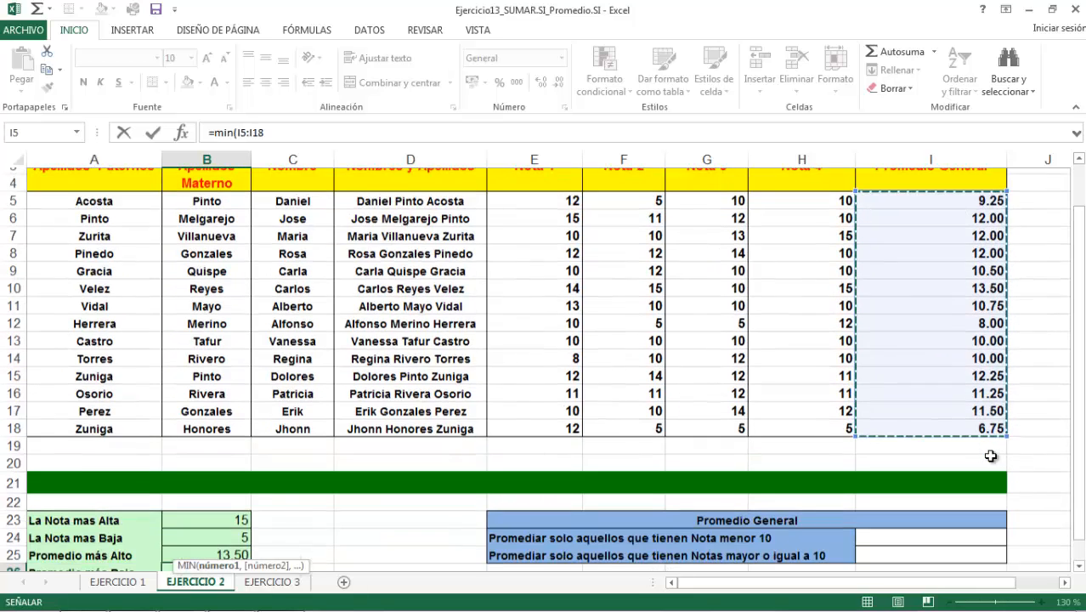
text())
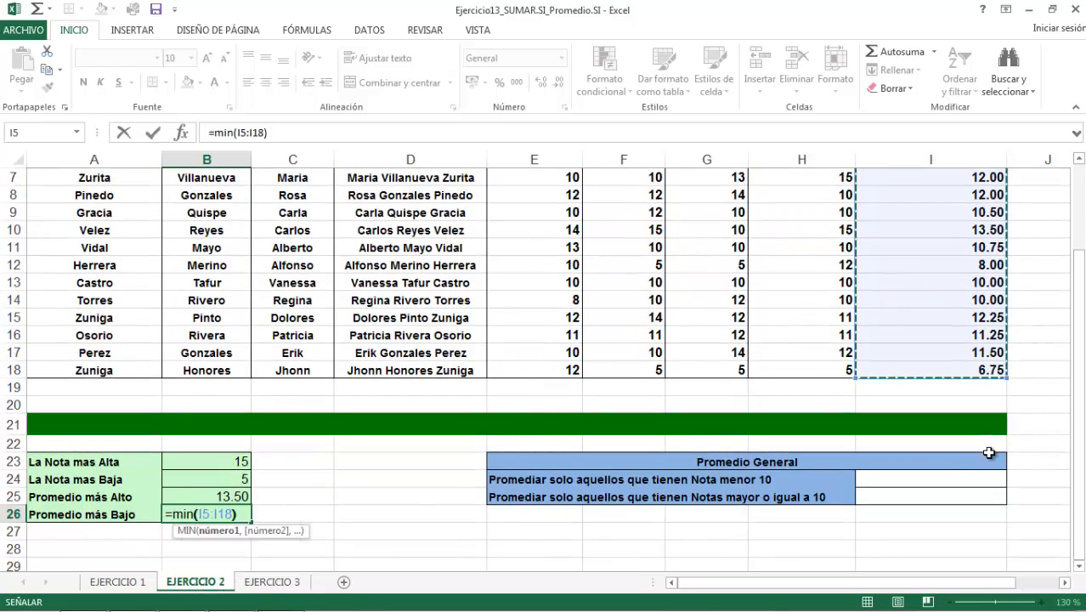
key(Return)
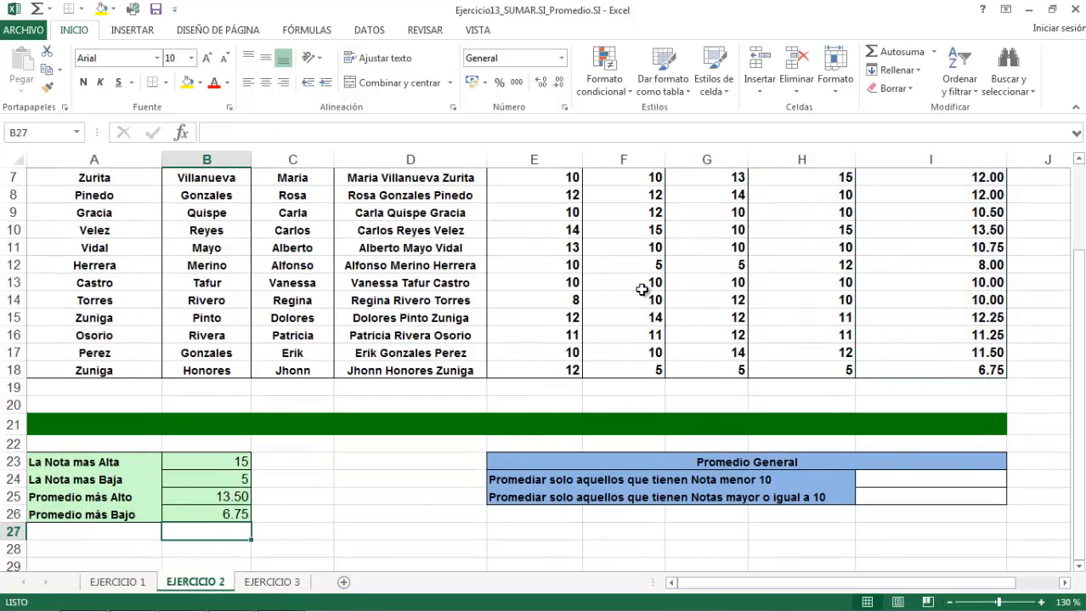
click(975, 368)
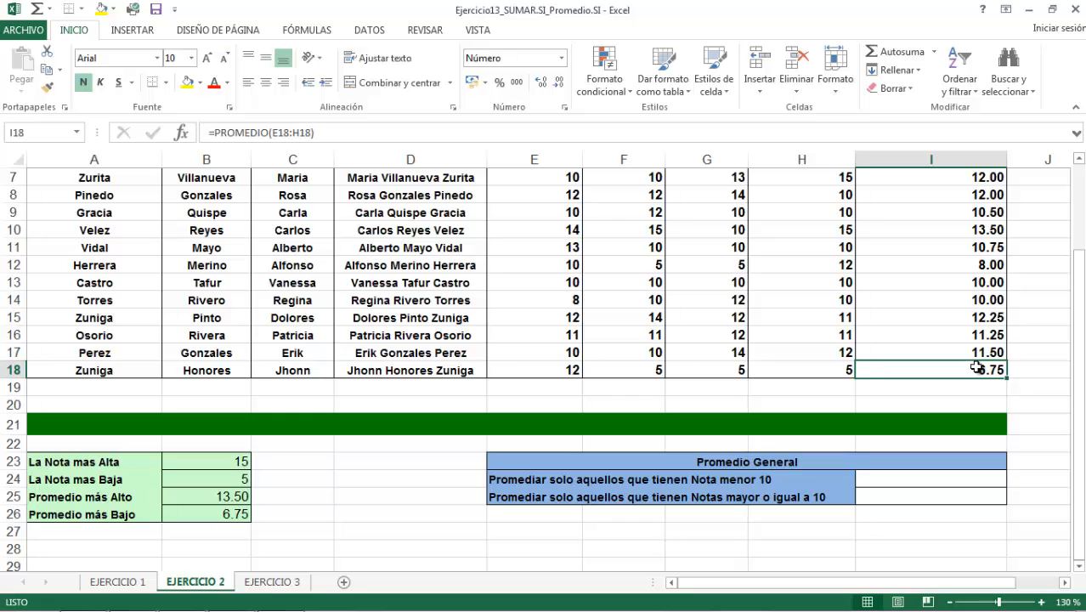
scroll(975, 368, up, 2)
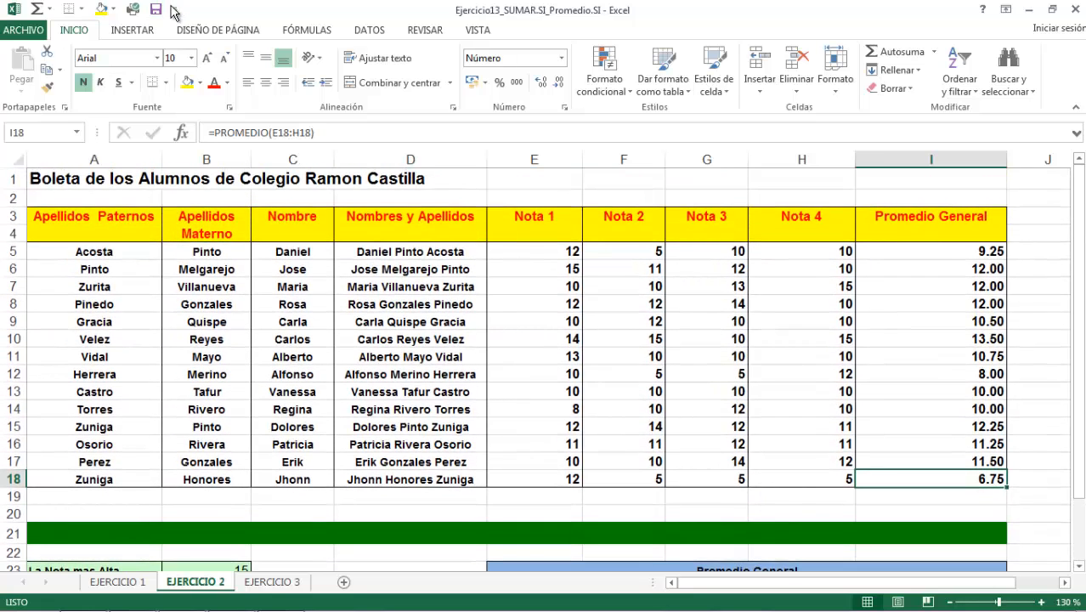
- Enter =PROMEDIO.SI(I5:I18,"<10") in I24 to average only the general averages below 10
scroll(915, 384, down, 1)
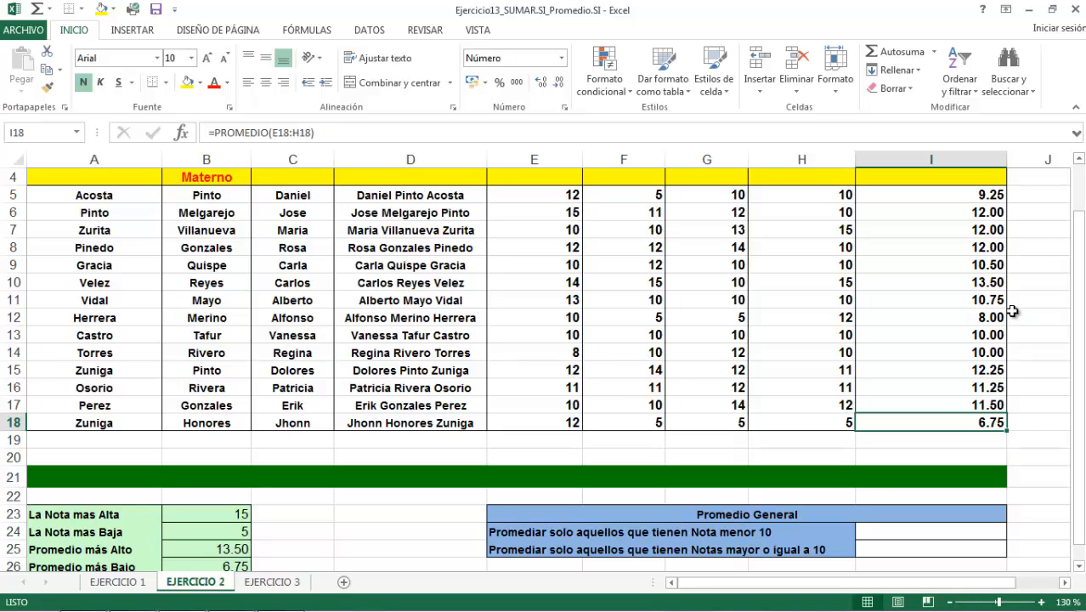
scroll(990, 316, up, 1)
scroll(937, 509, down, 1)
click(931, 534)
text(=)
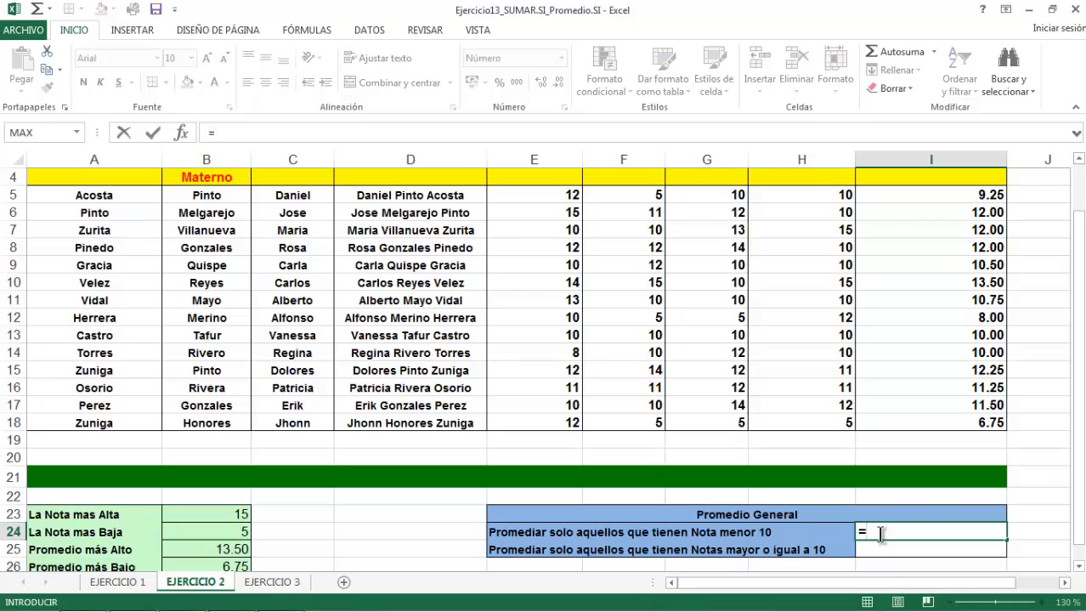
text(promed)
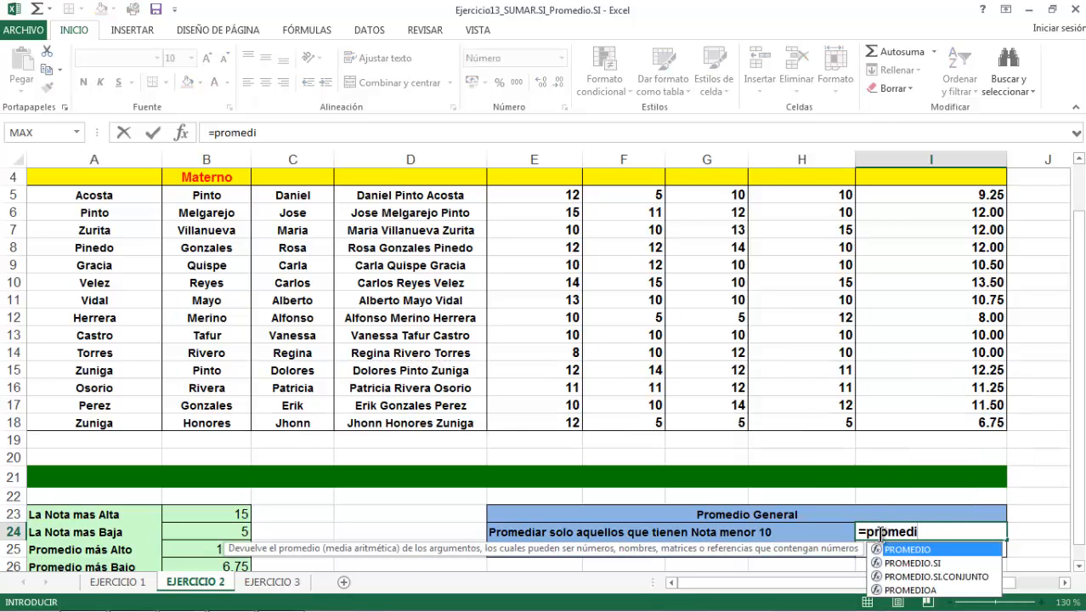
text(i)
double_click(915, 562)
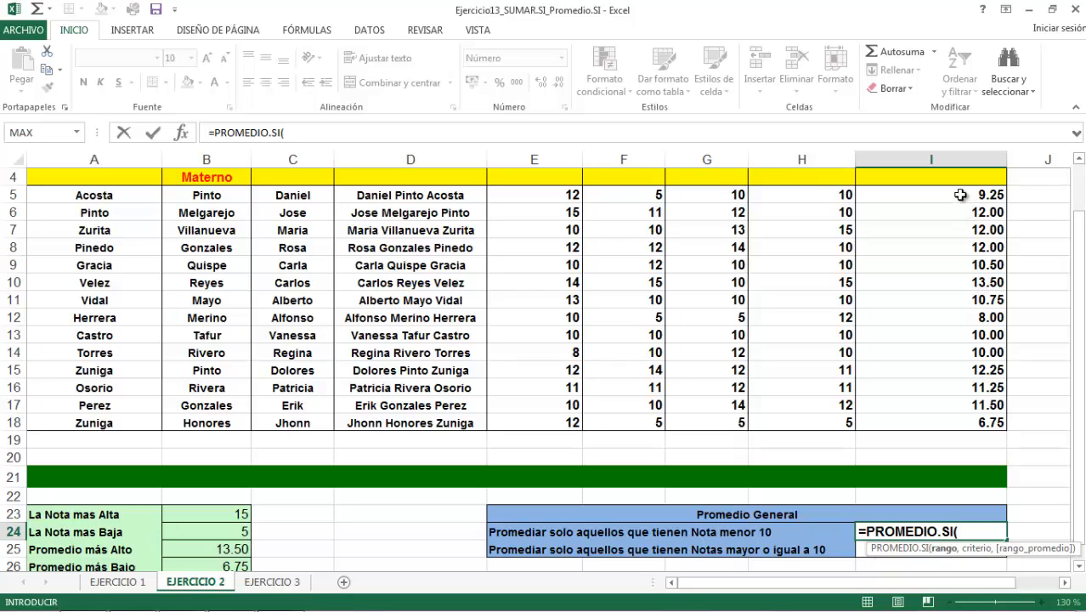
drag(960, 196, 933, 421)
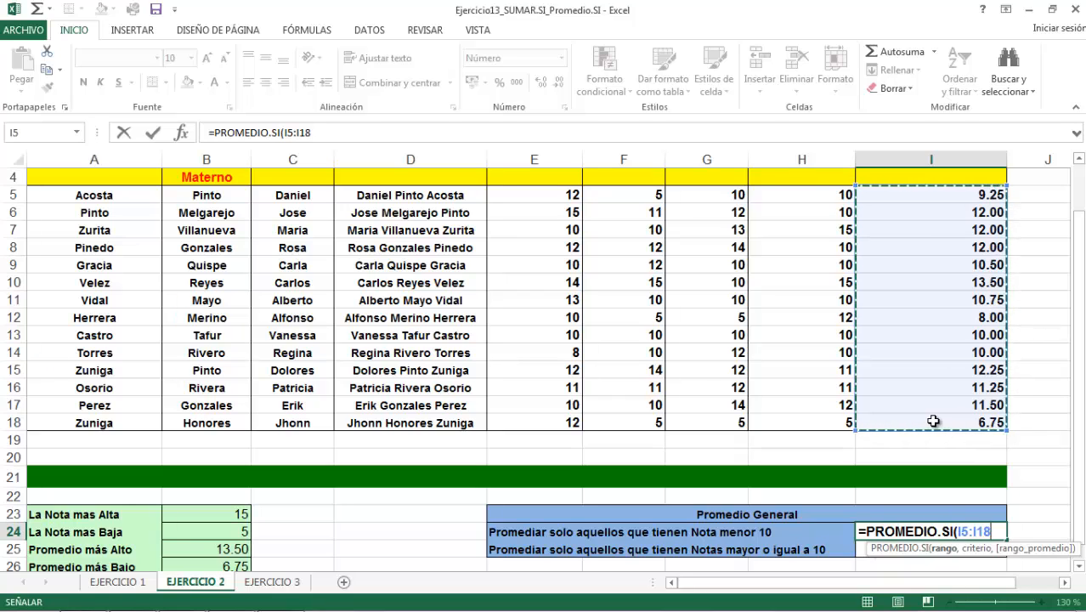
text(,"<10)
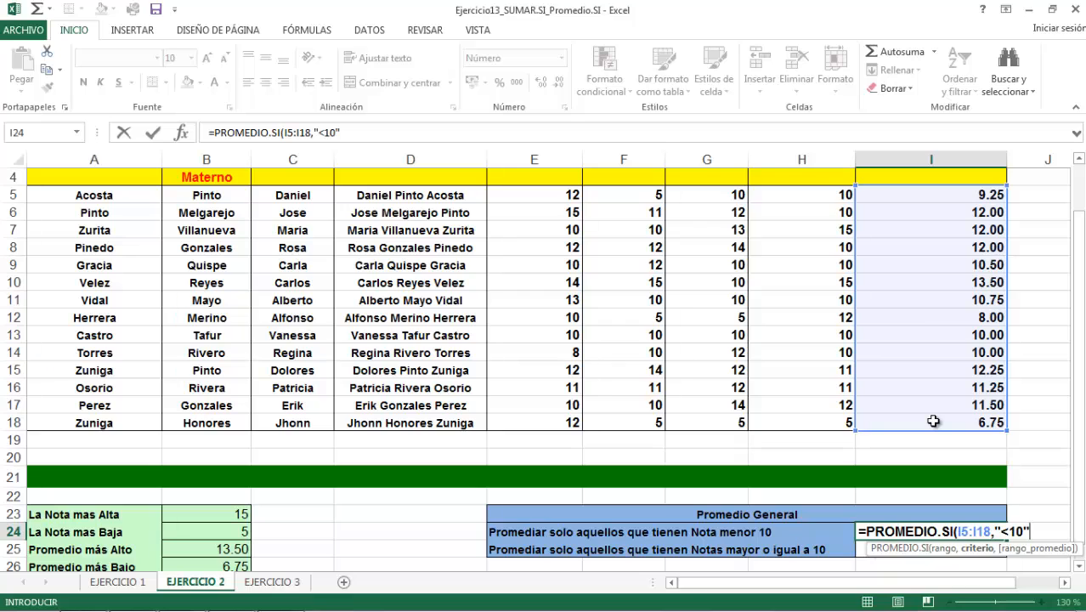
key(Return)
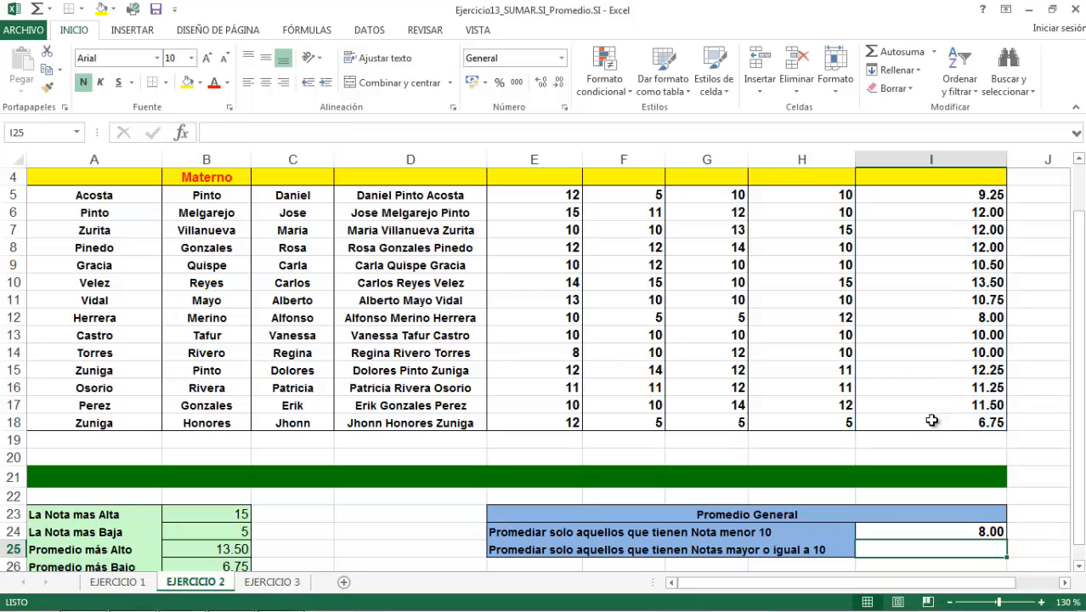
click(964, 532)
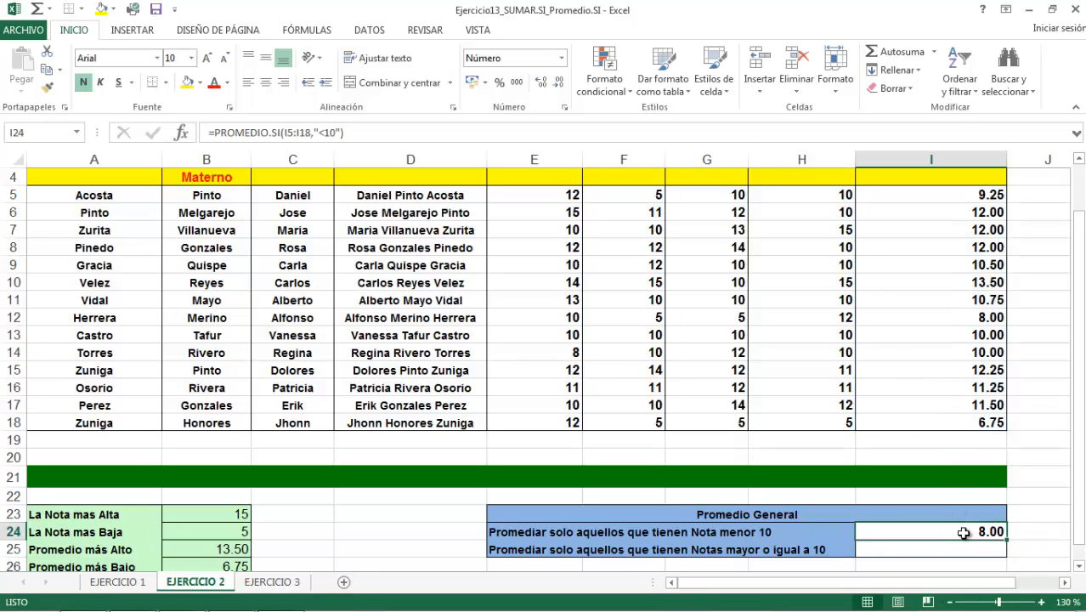
- Enter =PROMEDIO.SI(I5:I18,">=10") in I25 to average only the general averages of 10 or more
click(969, 546)
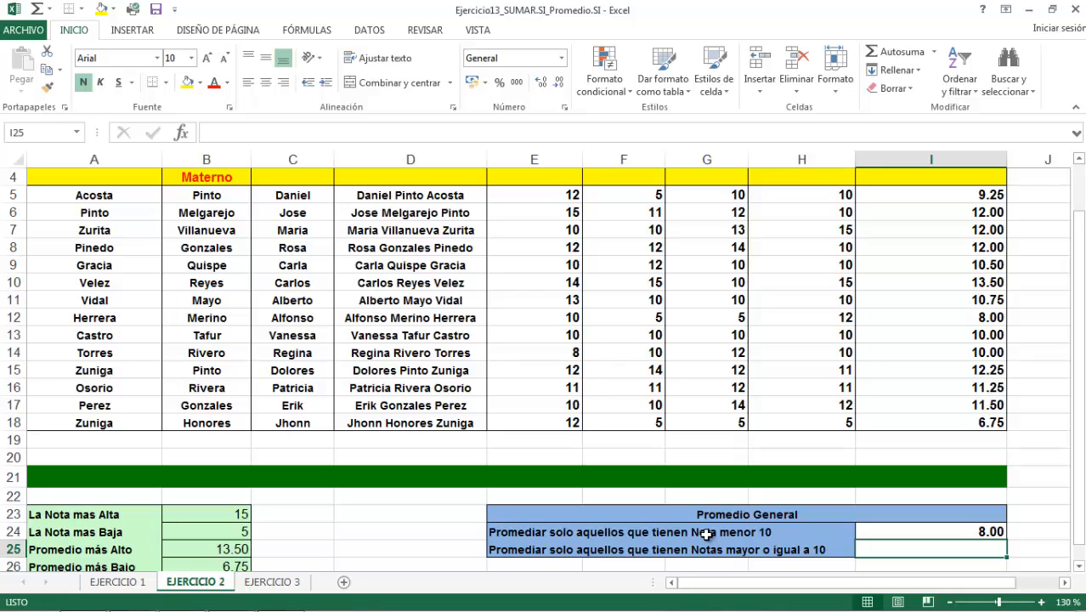
text(=pro)
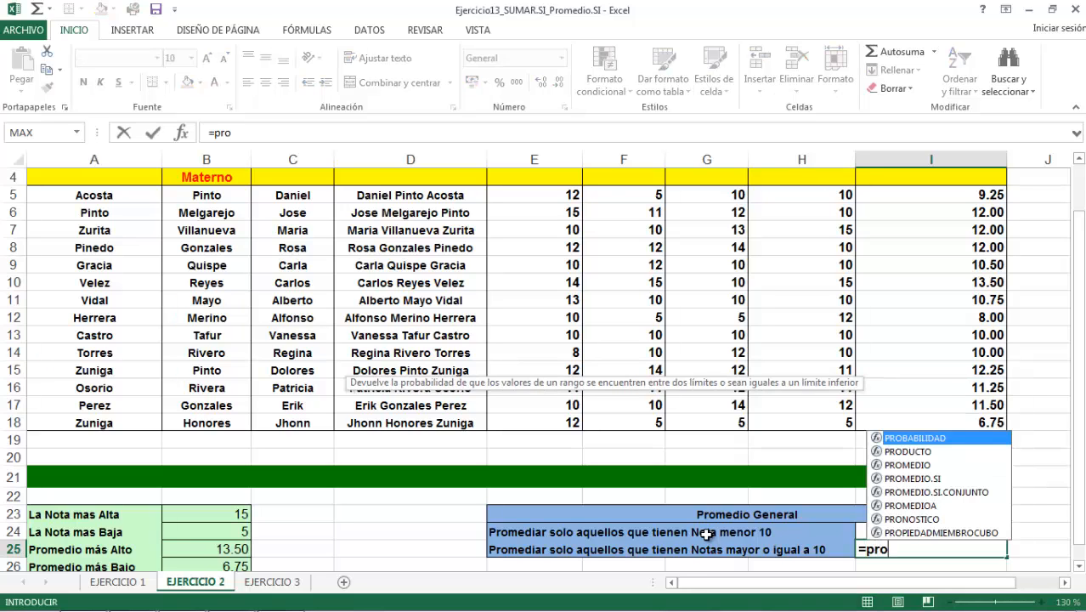
double_click(914, 479)
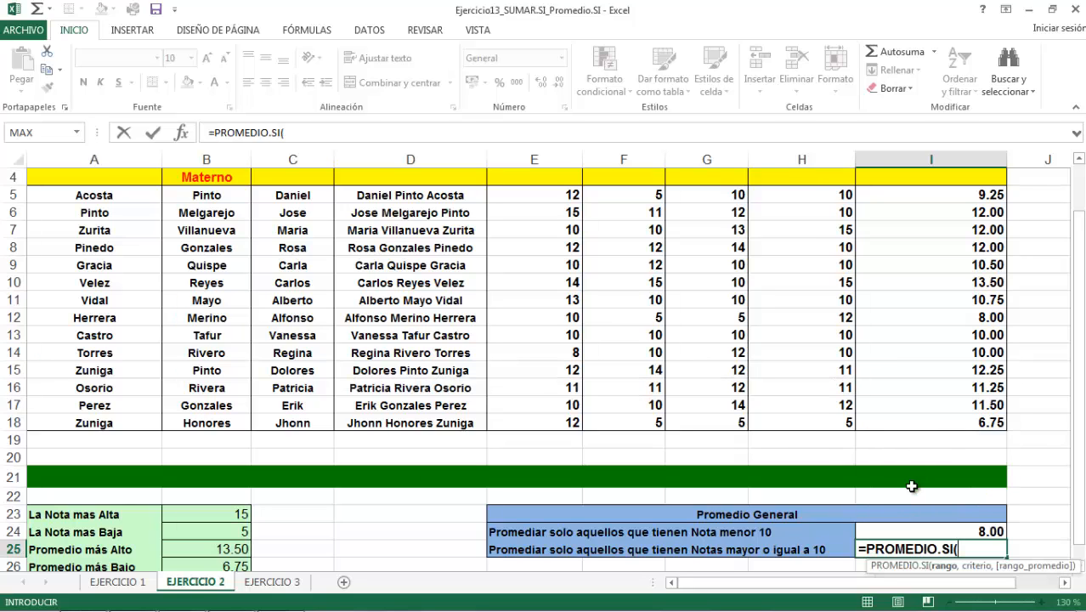
drag(956, 196, 957, 424)
text(,">=10)
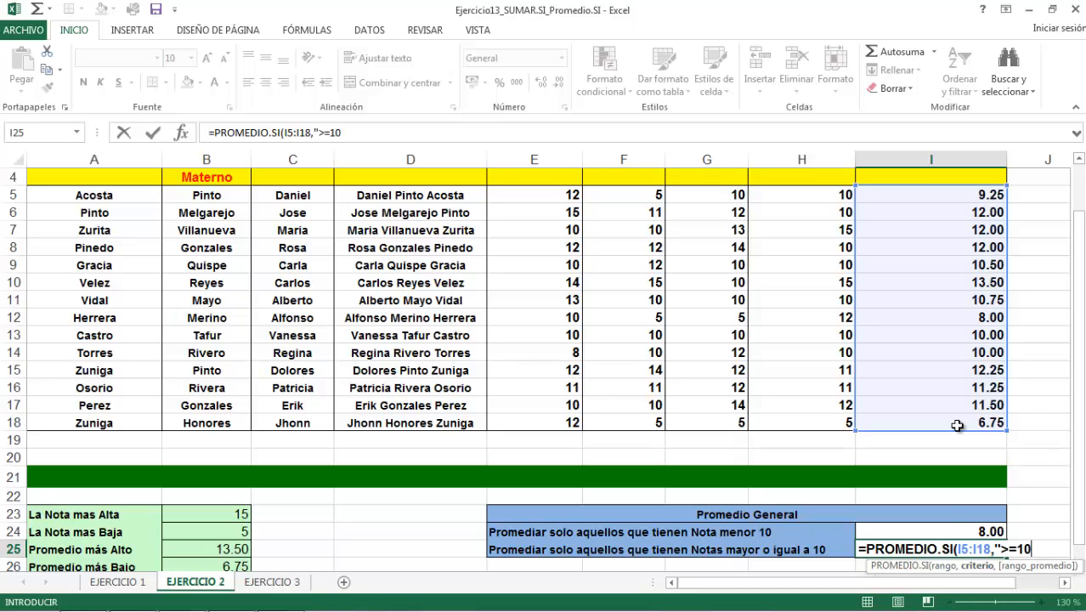
key(Return)
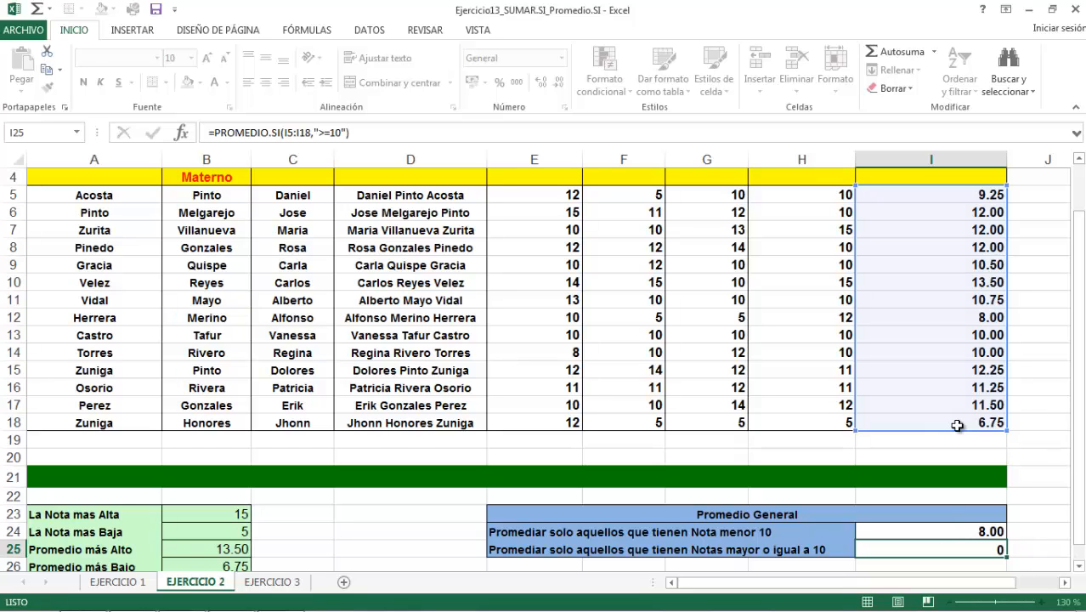
click(954, 532)
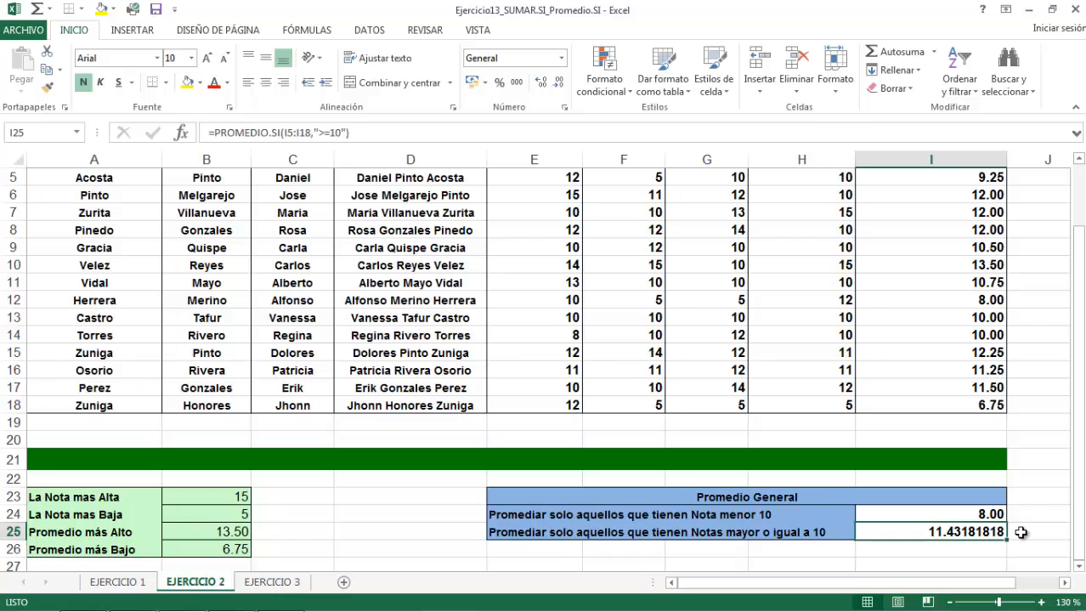
- Copy the number format of I24 to I25 so both conditional averages use two decimals, and review the two results
click(983, 514)
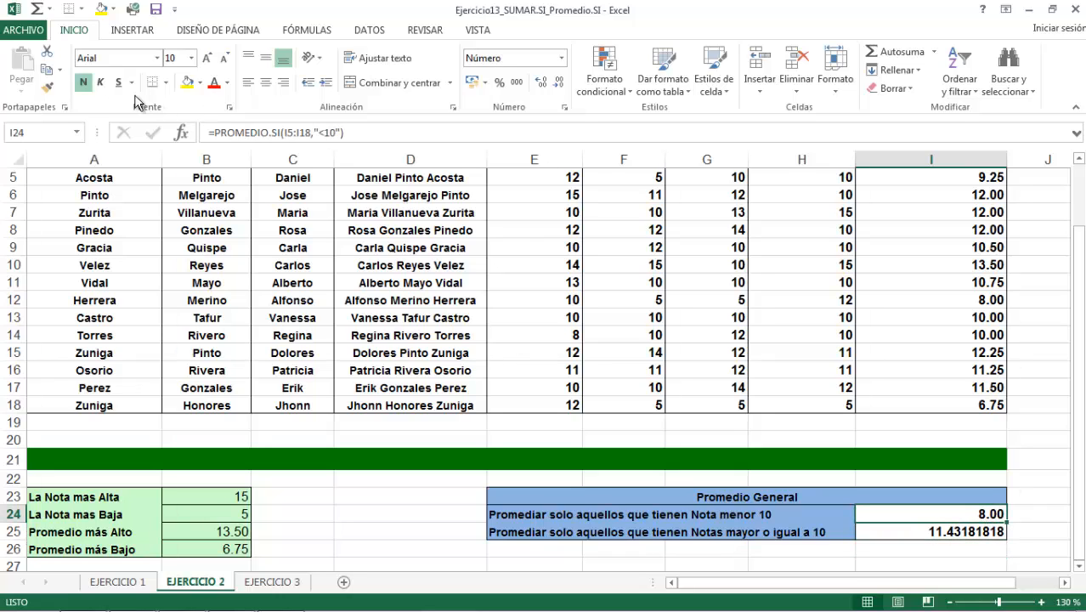
click(47, 85)
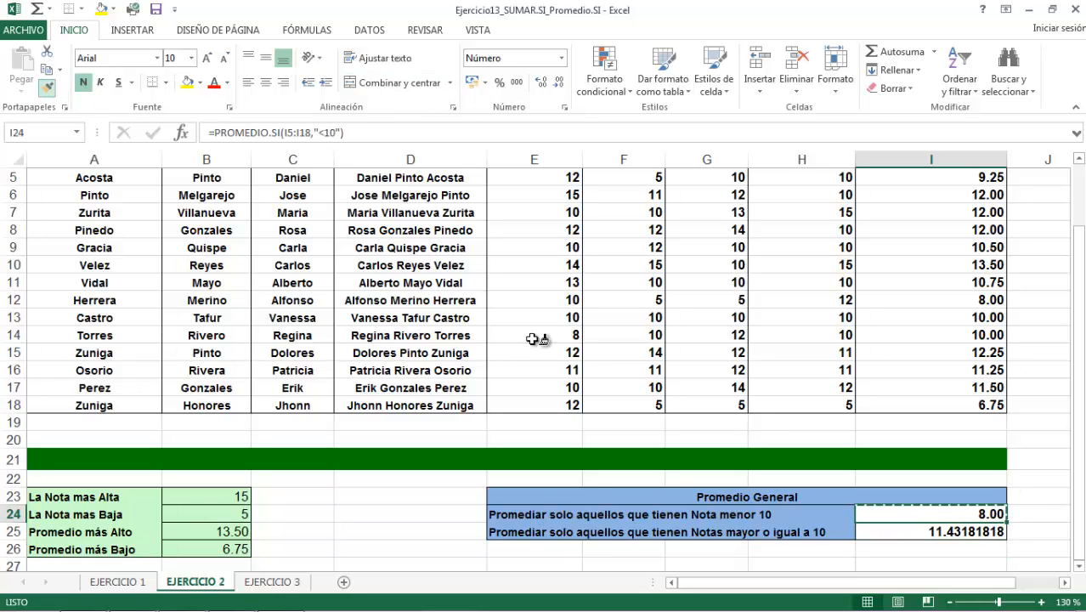
click(937, 535)
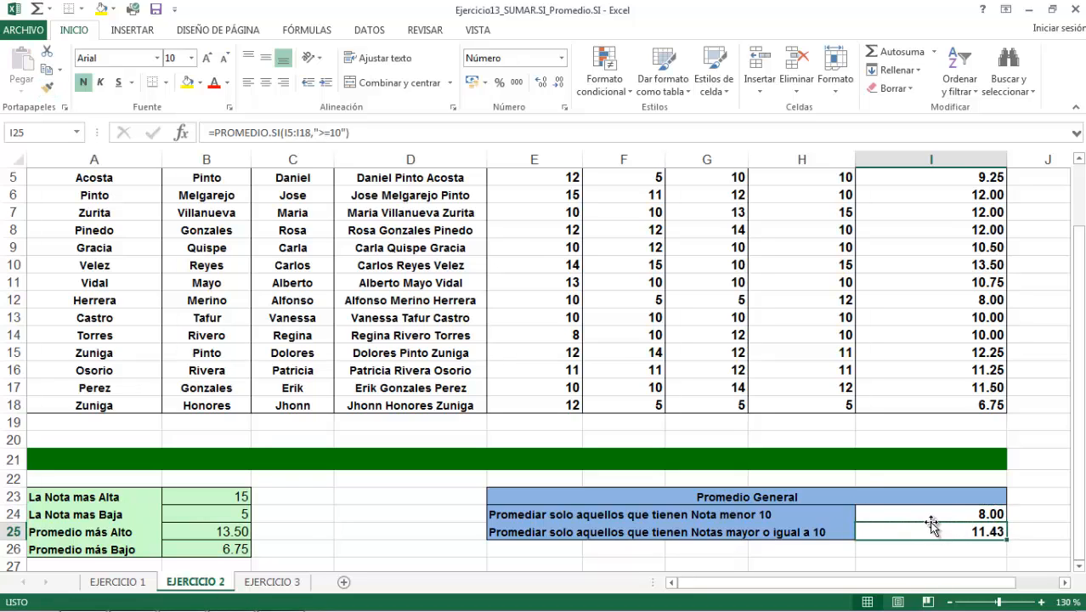
click(926, 515)
click(923, 536)
click(918, 516)
scroll(948, 531, up, 2)
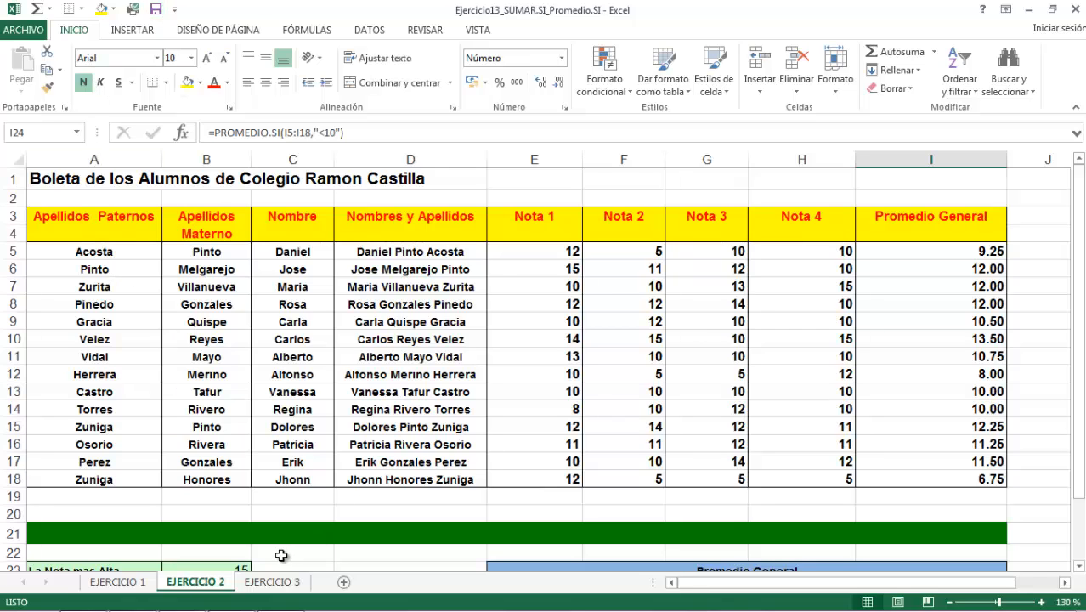
- Open the EJERCICIO 3 sheet and examine the Codigo, Apellidos, Turno, Afiliado and Salario columns of its table
click(272, 581)
click(248, 239)
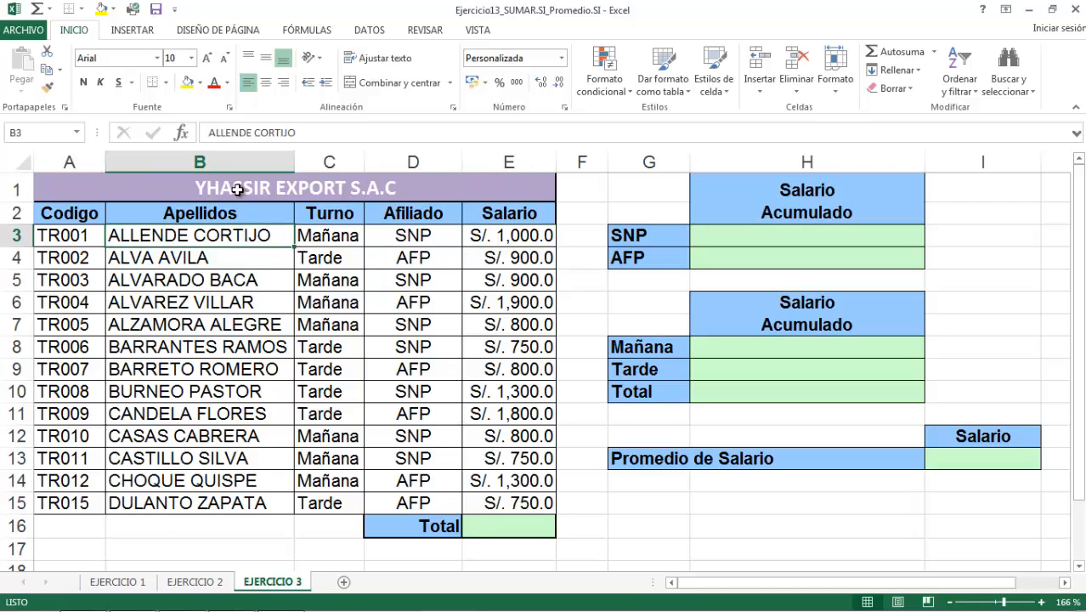
drag(75, 218, 525, 501)
click(64, 235)
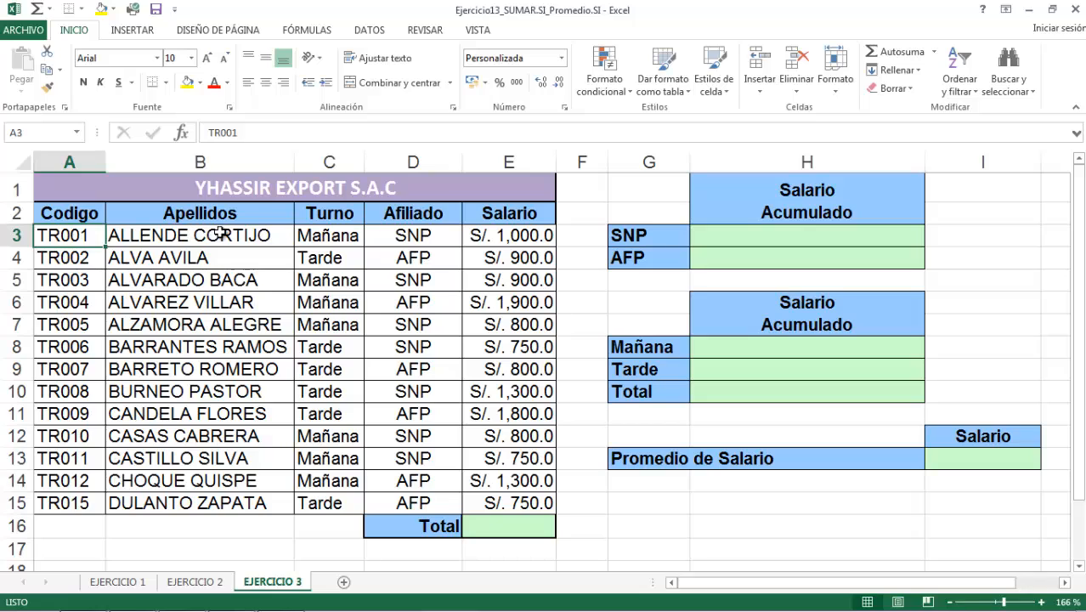
click(202, 236)
click(327, 235)
click(409, 236)
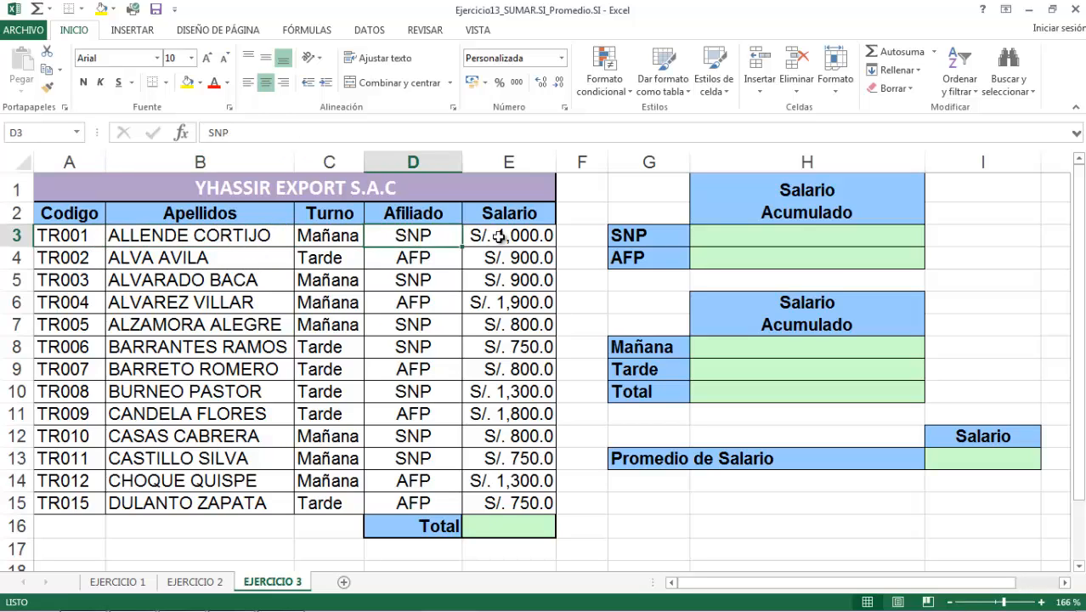
click(514, 235)
click(516, 324)
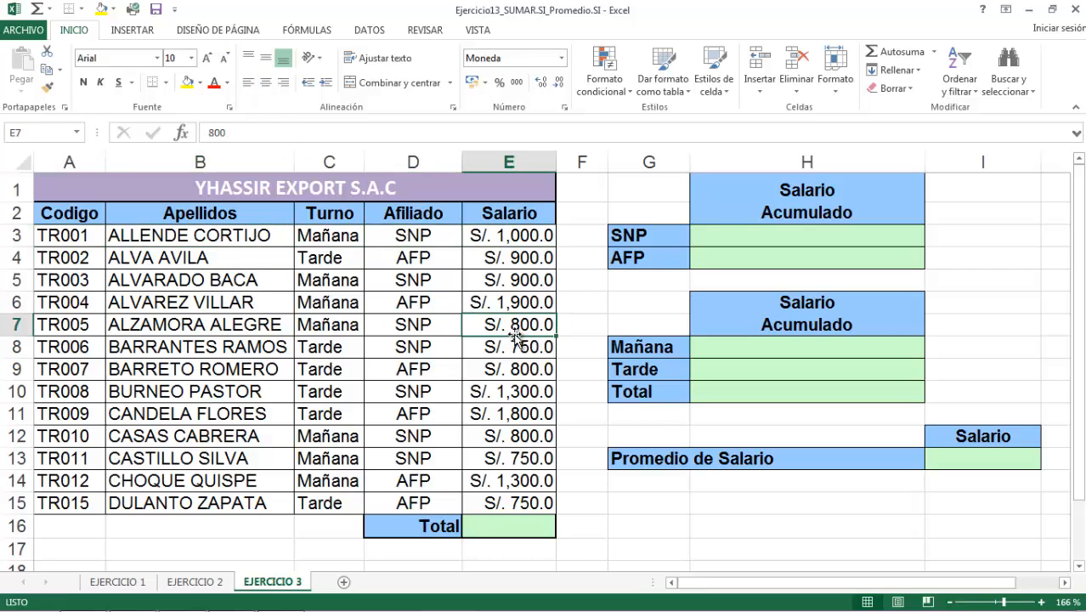
- Total the Salario column in E16 with =SUMA(E3:E15) and check the finished formula
click(517, 525)
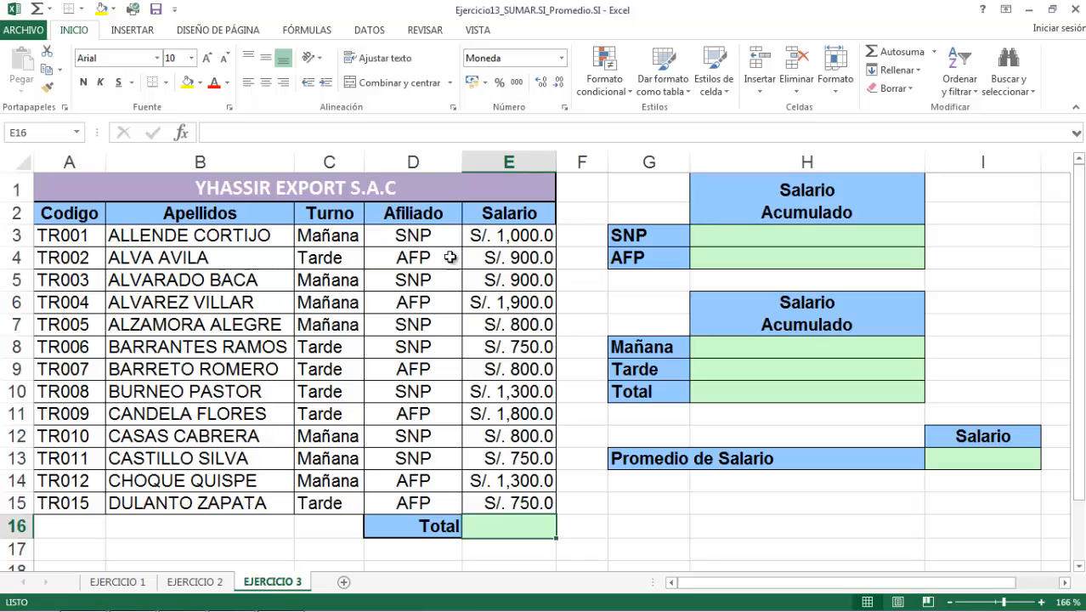
click(902, 51)
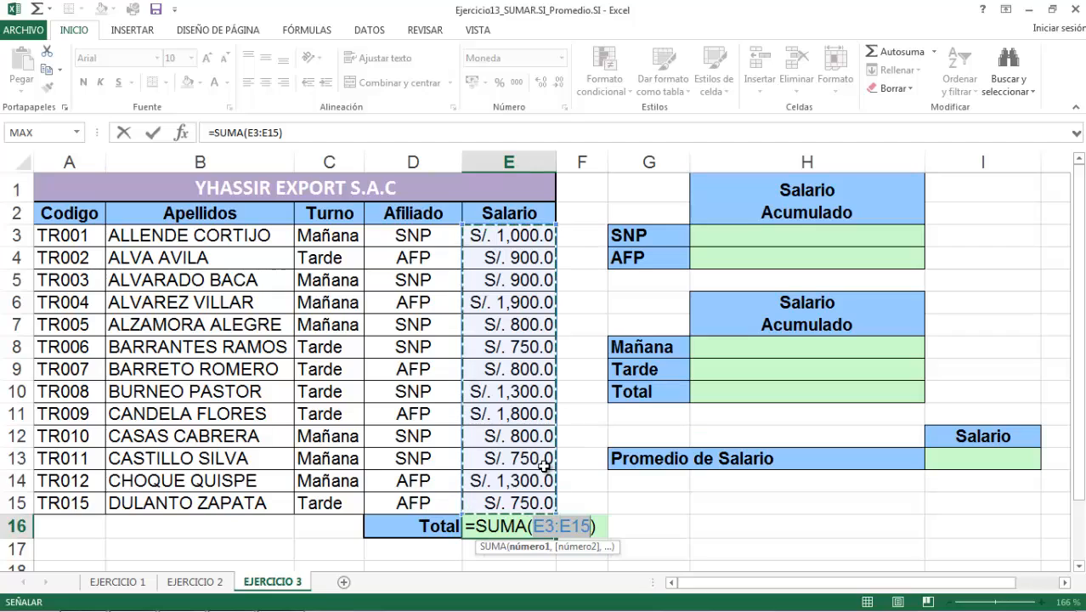
key(Return)
key(Up)
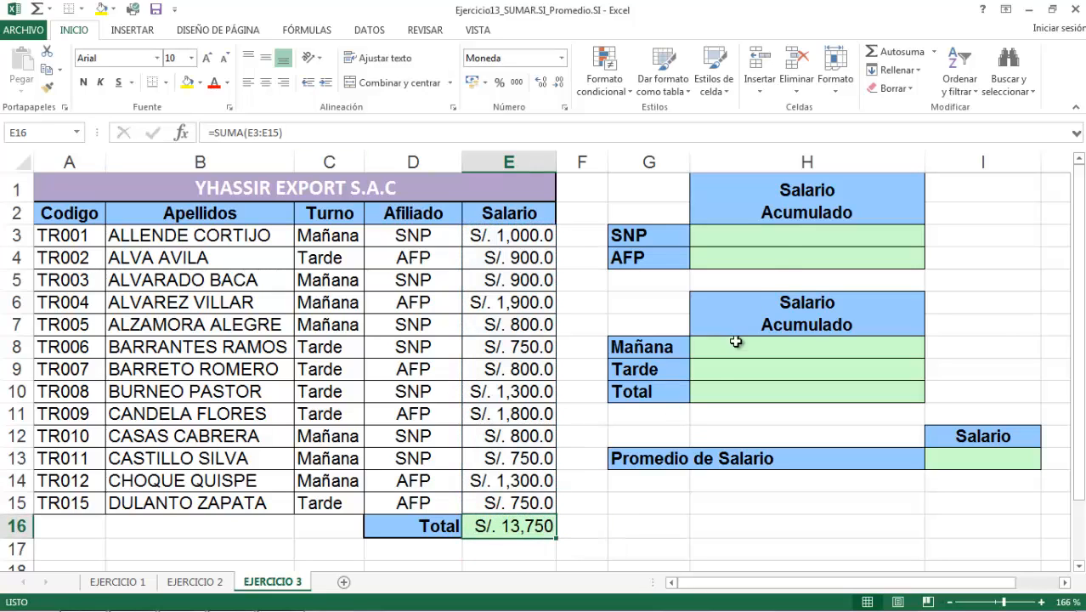
- Enter =SUMAR.SI(D3:D15,"SNP",E3:E15) in H3 for the SNP accumulated salary and apply the S/. accounting format
click(806, 241)
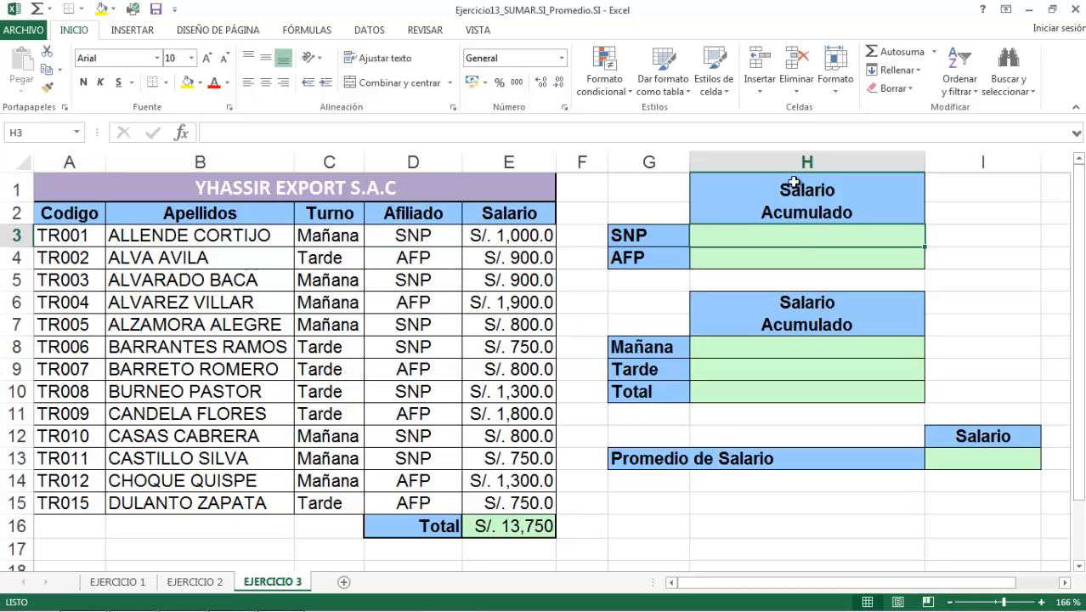
click(634, 260)
click(744, 242)
text(=sumar)
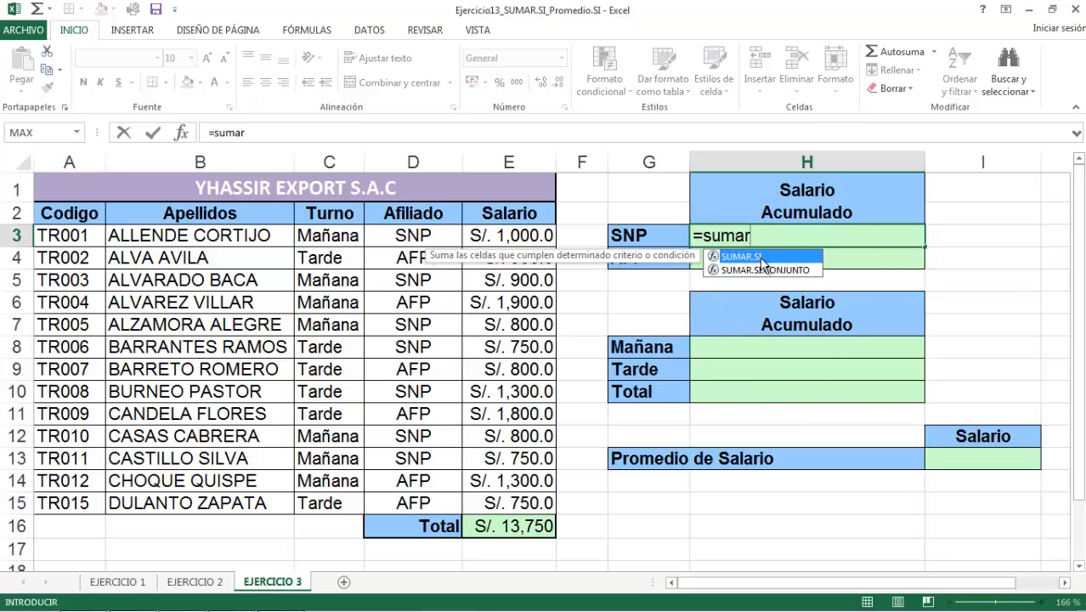
double_click(752, 257)
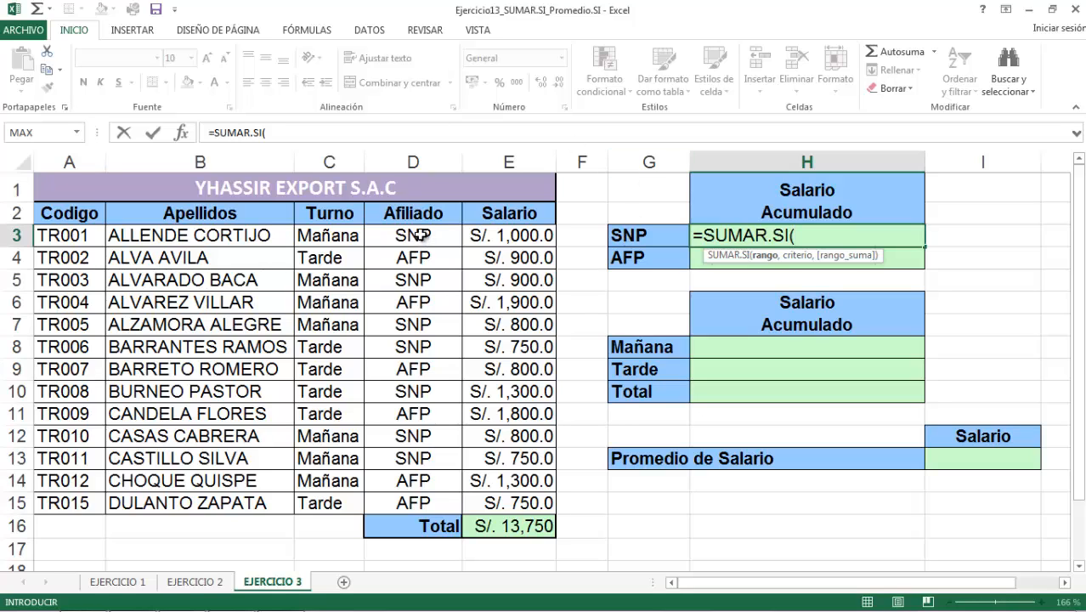
drag(419, 235, 409, 500)
text(,)
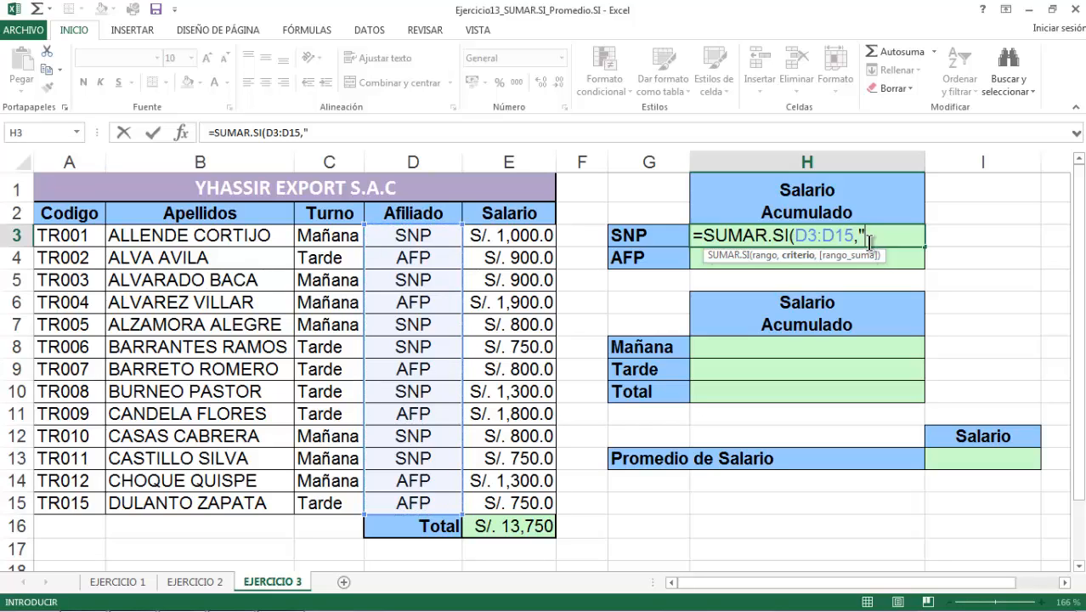
text("SNP")
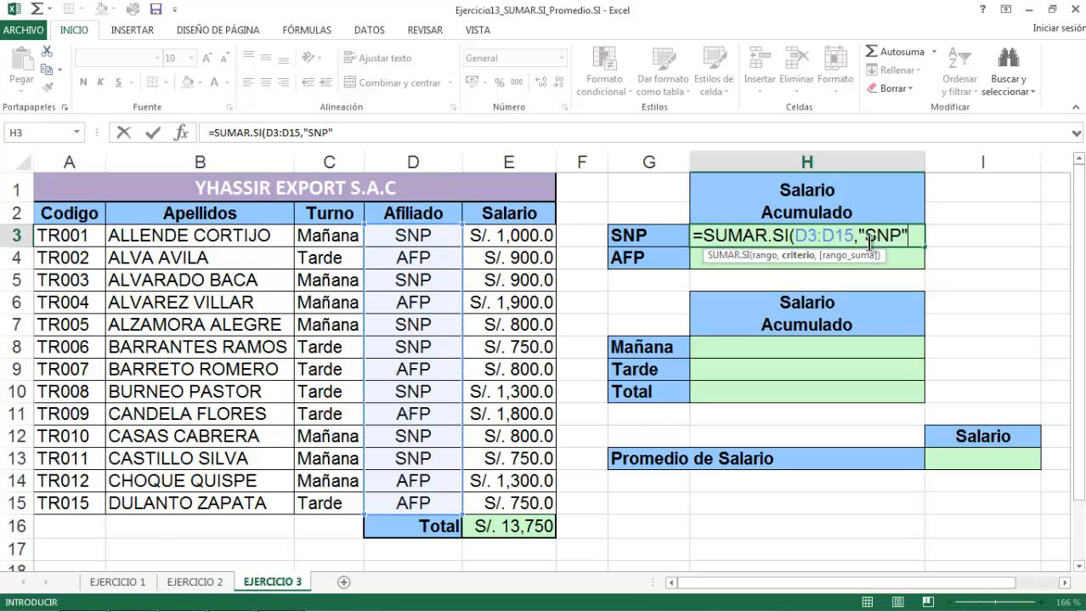
text(,)
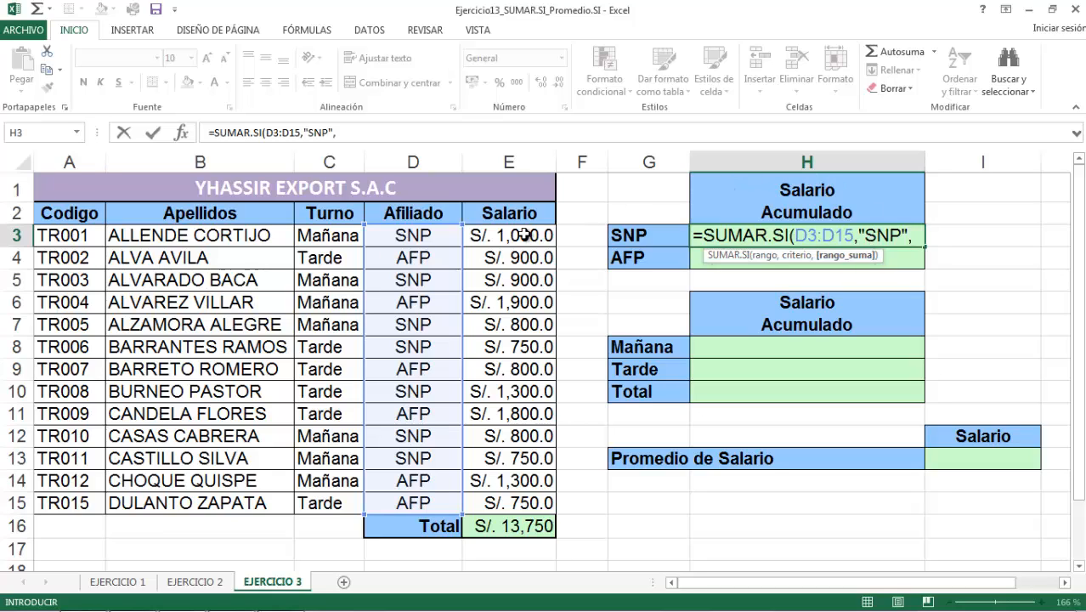
drag(523, 237, 522, 502)
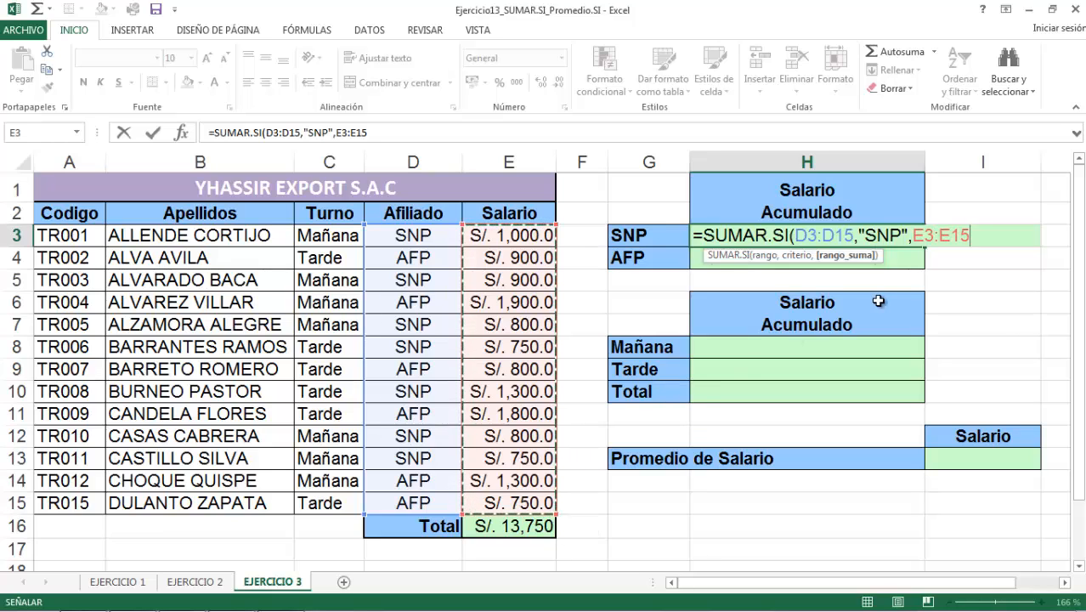
text())
key(Return)
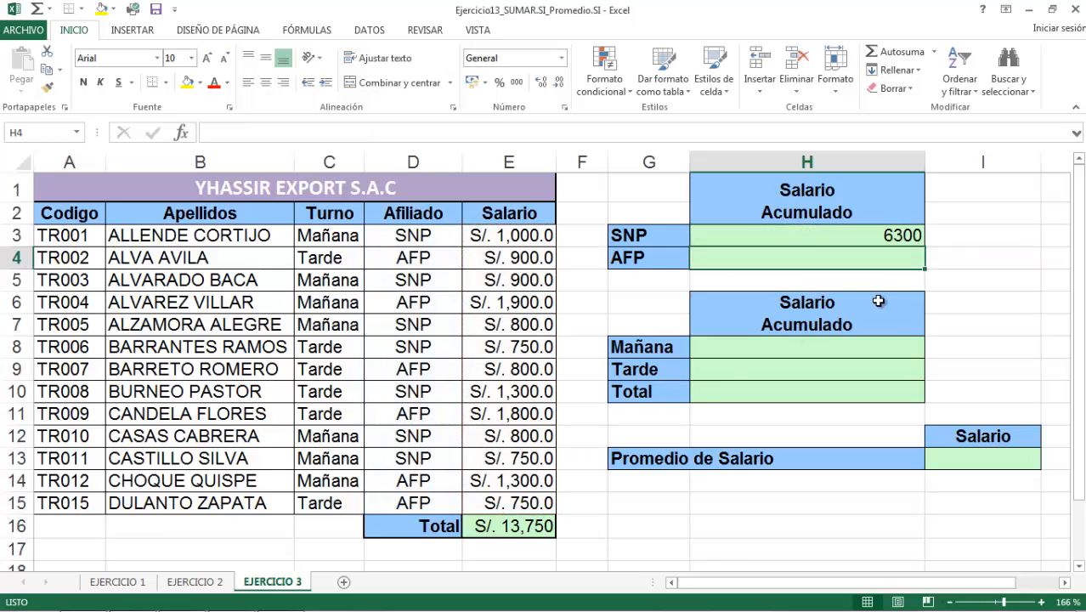
click(804, 234)
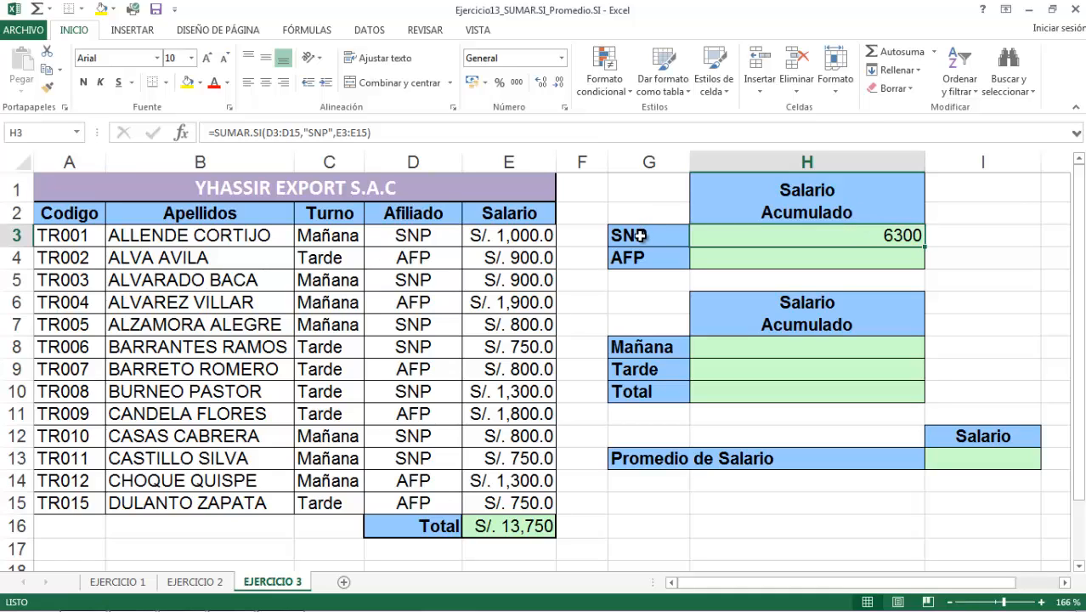
click(474, 83)
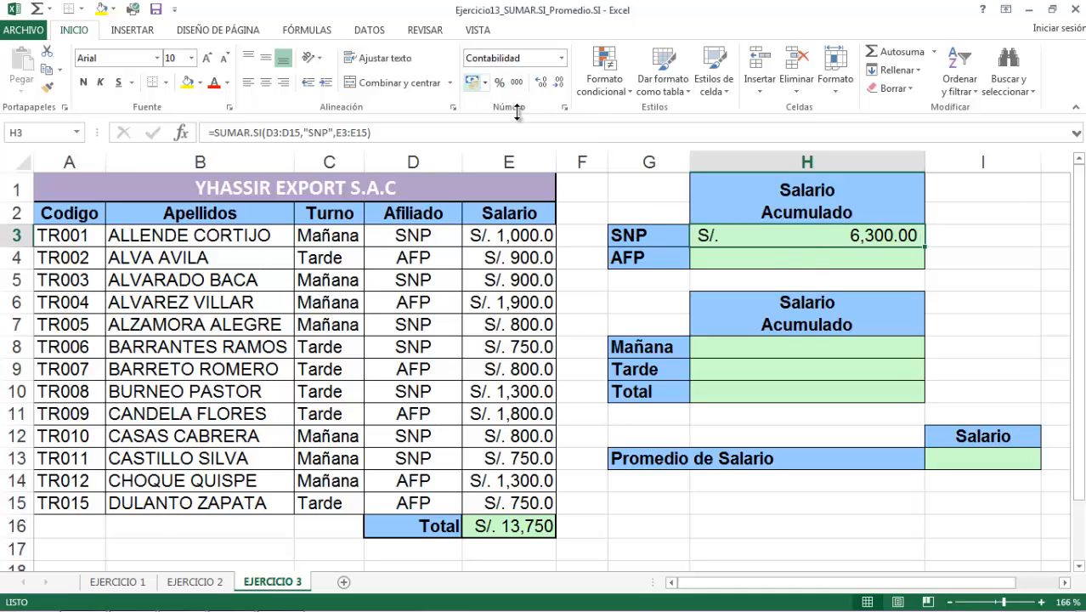
- Enter =SUMAR.SI(D3:D15,"AFP",E3:E15) in H4 for the AFP accumulated salary
click(816, 259)
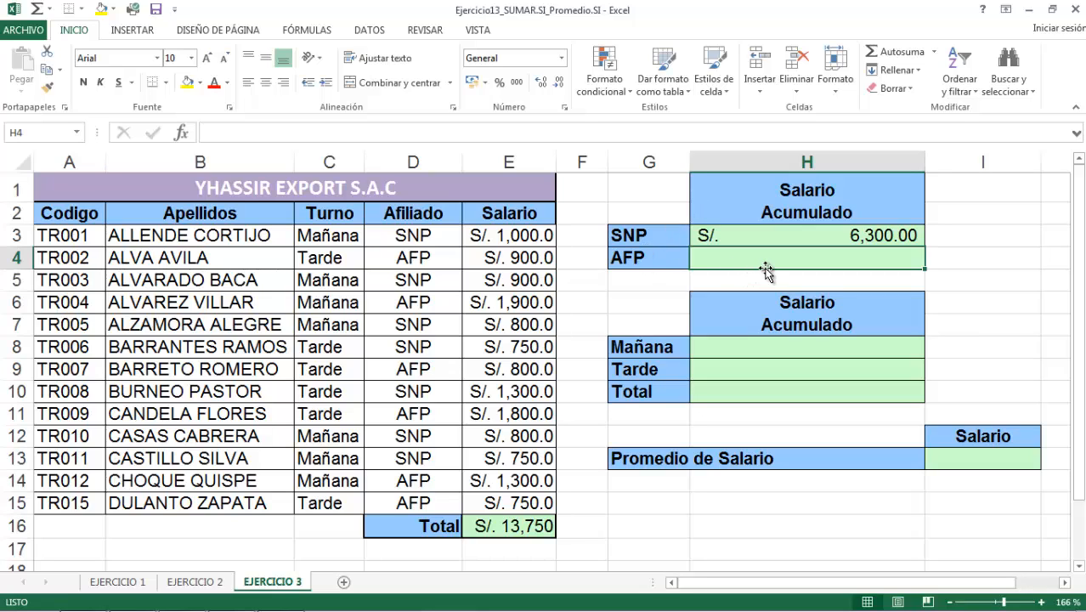
text(=SUMA)
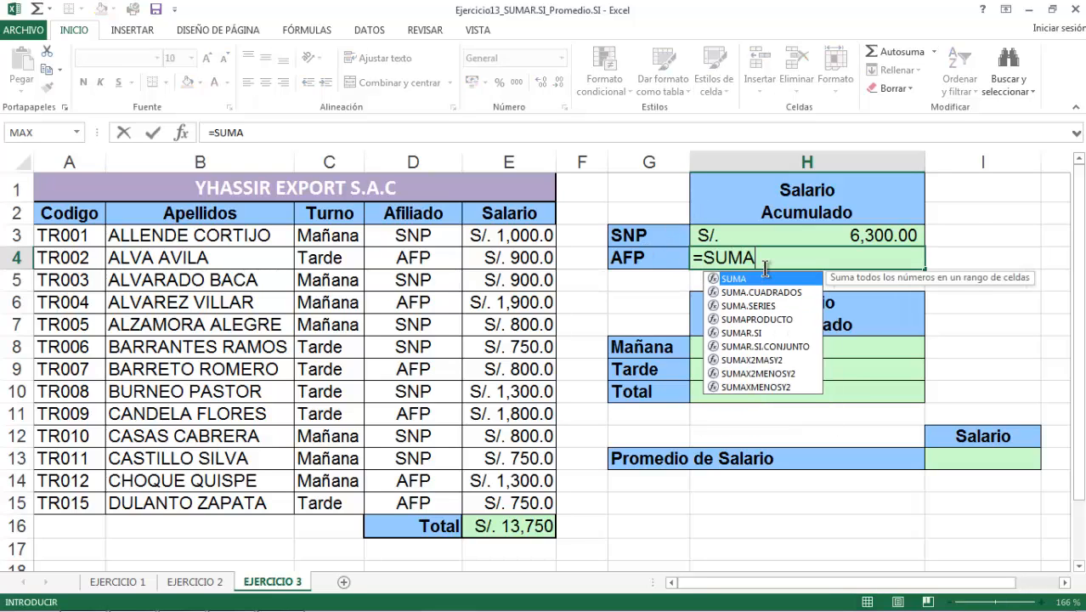
double_click(760, 333)
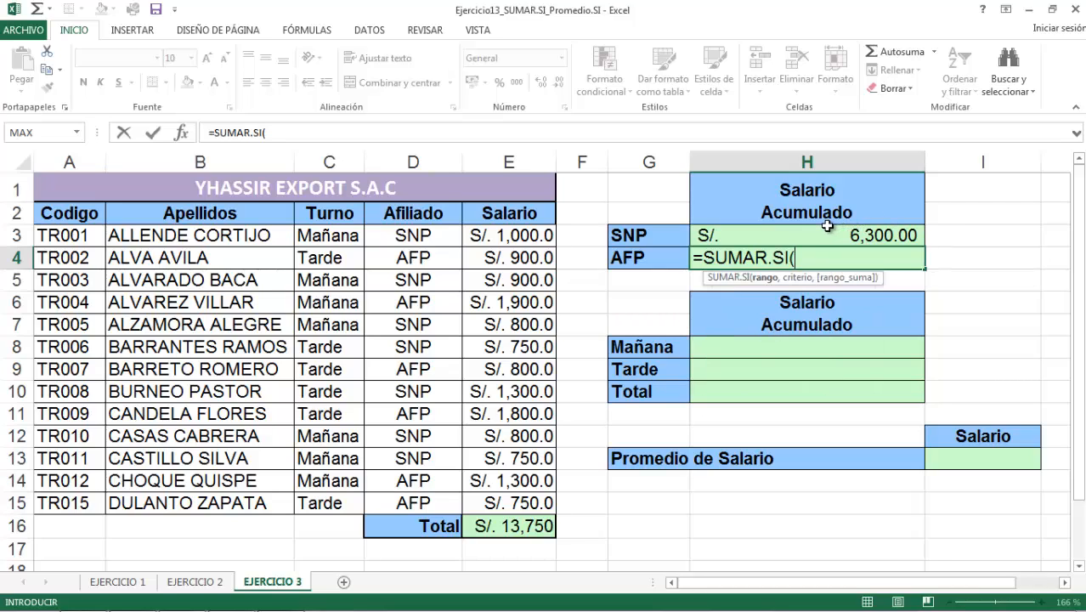
drag(399, 239, 401, 525)
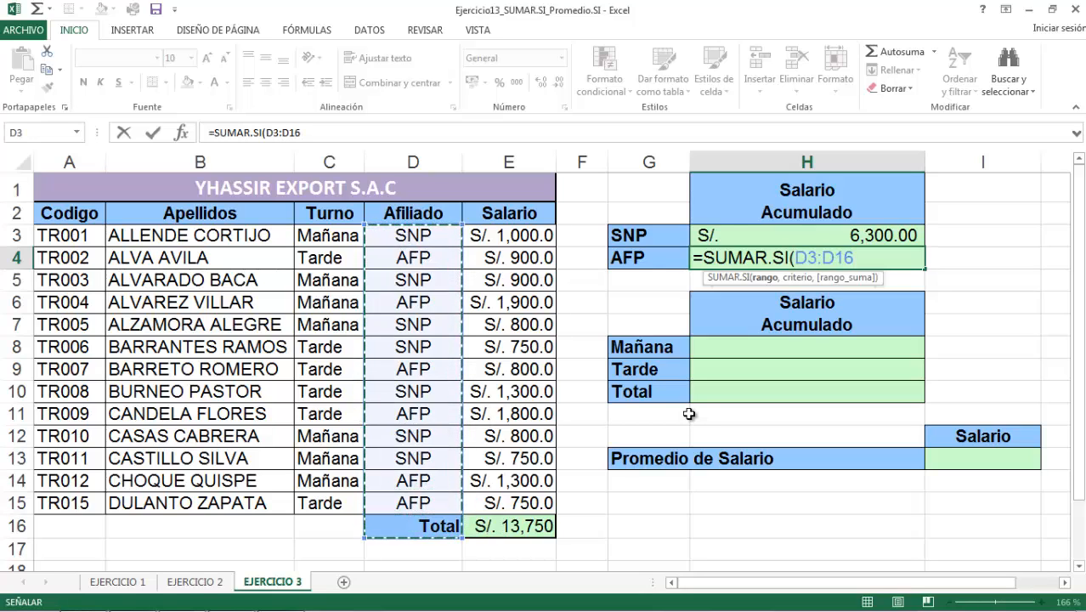
drag(403, 234, 414, 503)
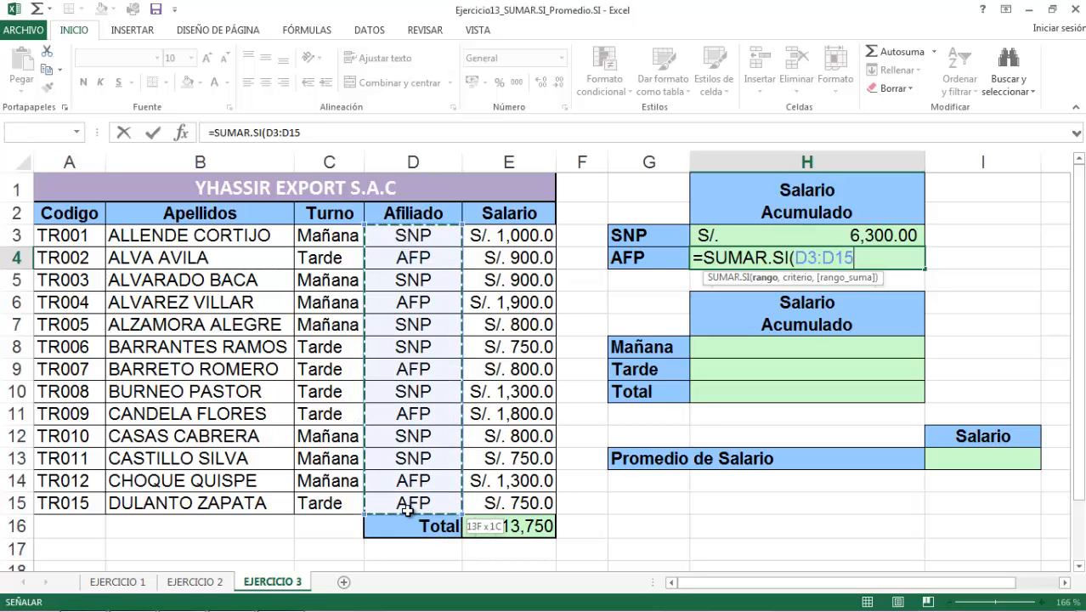
text(,)
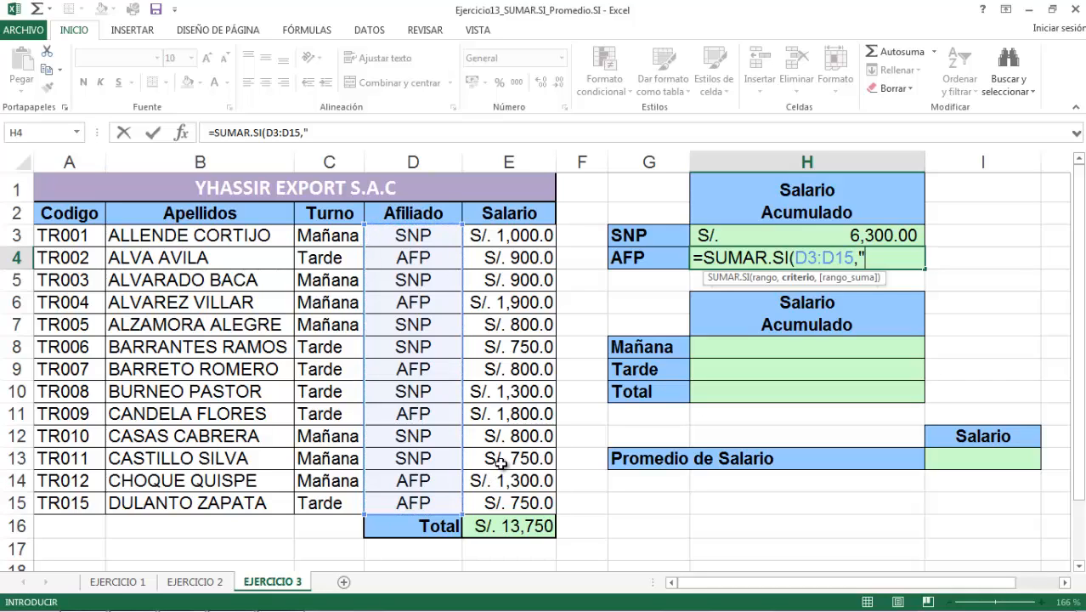
text("AFP",)
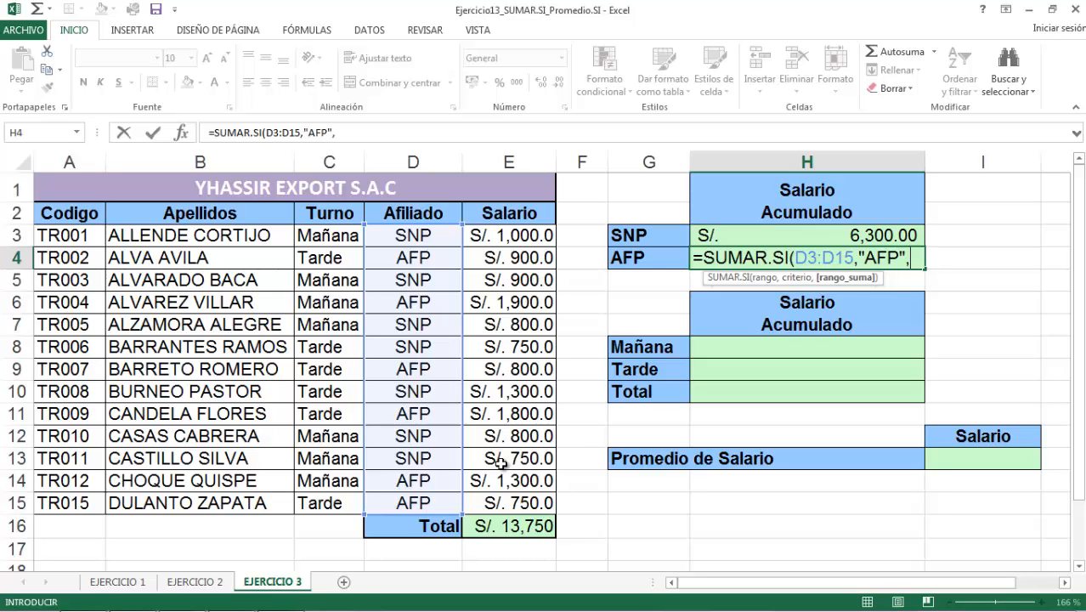
drag(520, 232, 510, 506)
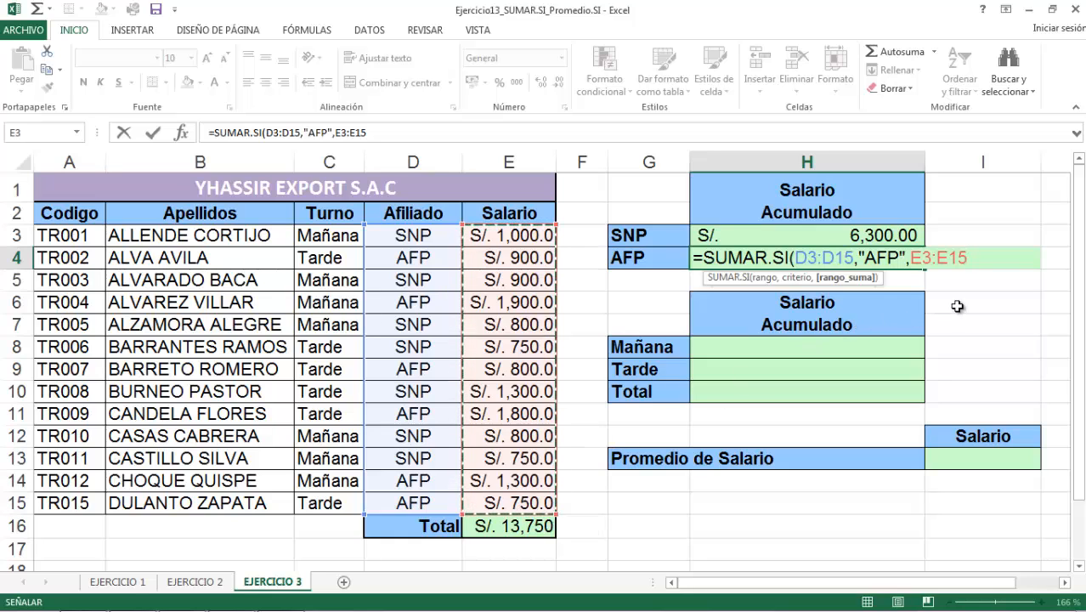
text())
key(Return)
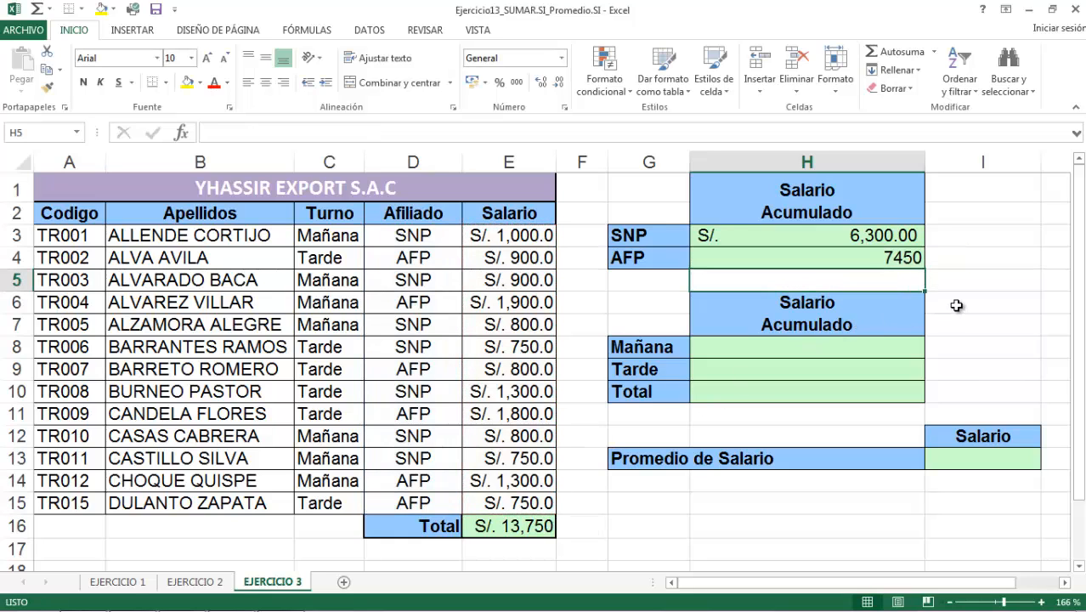
- Copy the accounting format of the SNP total in H3 to the AFP total in H4
click(856, 250)
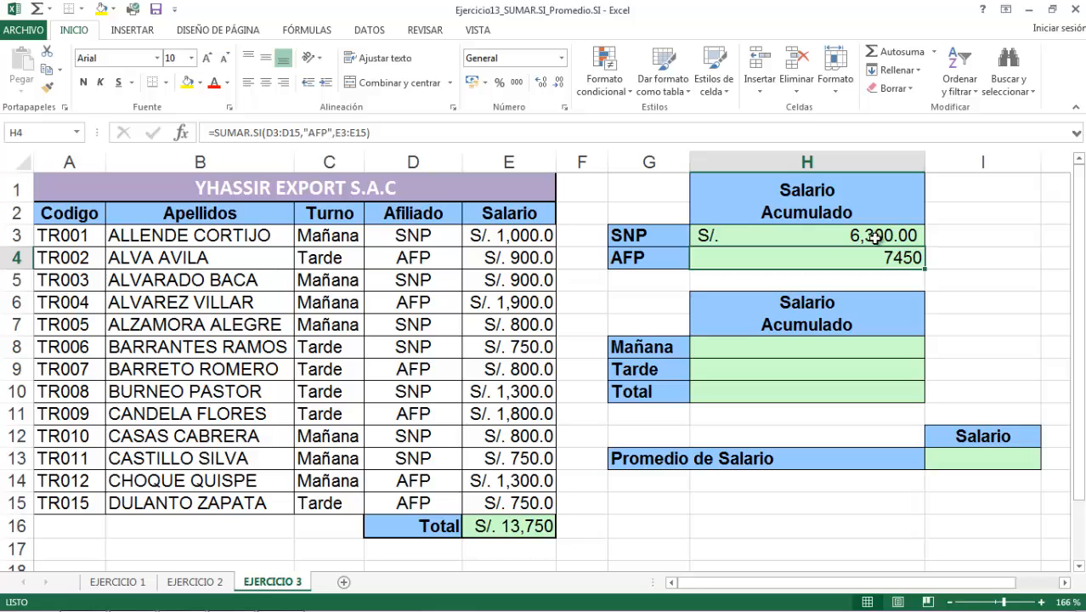
click(853, 236)
click(46, 90)
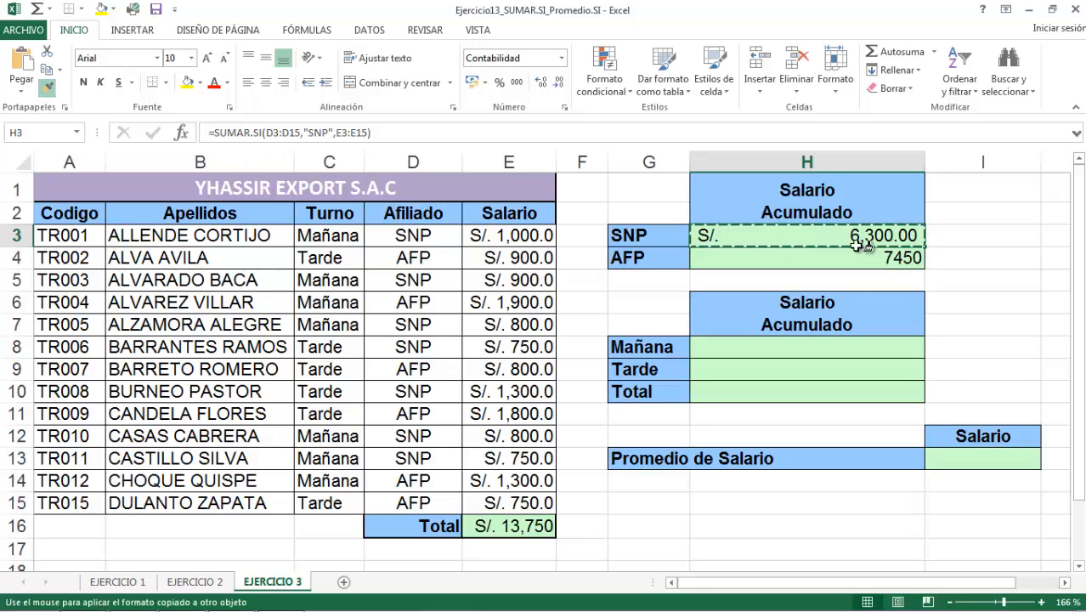
click(847, 259)
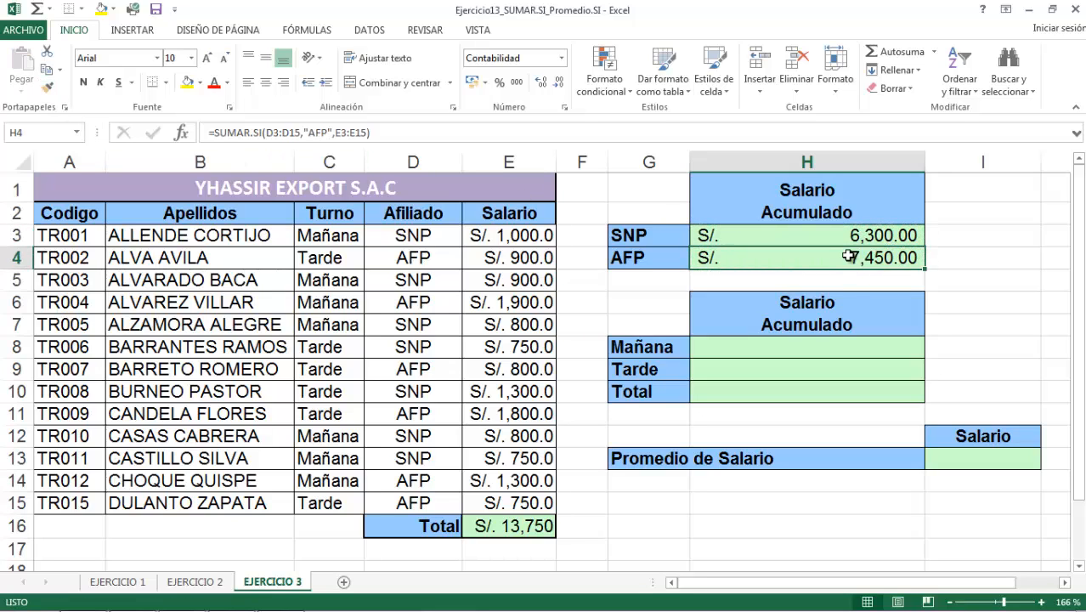
- Enter =SUMAR.SI(C3:C15,"Mañana",E3:E15) in H8 for the Mañana accumulated salary
click(761, 354)
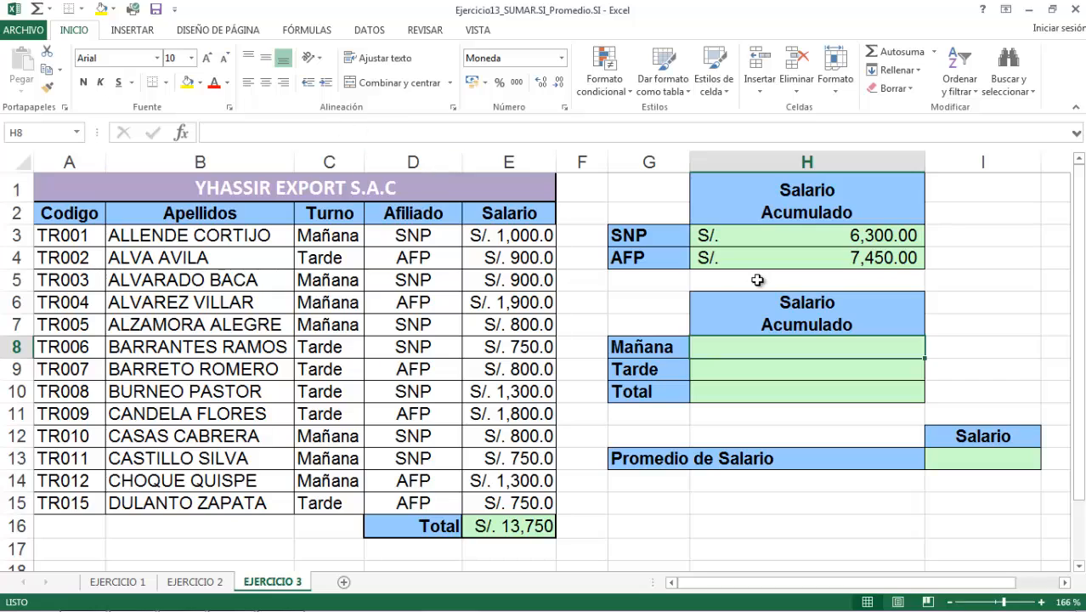
text(=SUMAR)
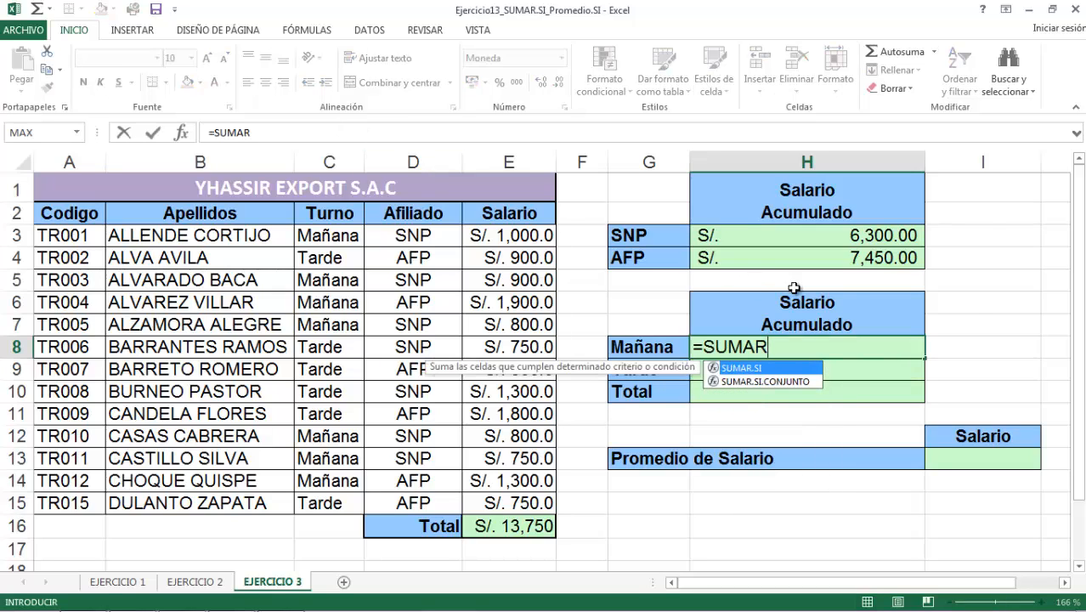
double_click(784, 367)
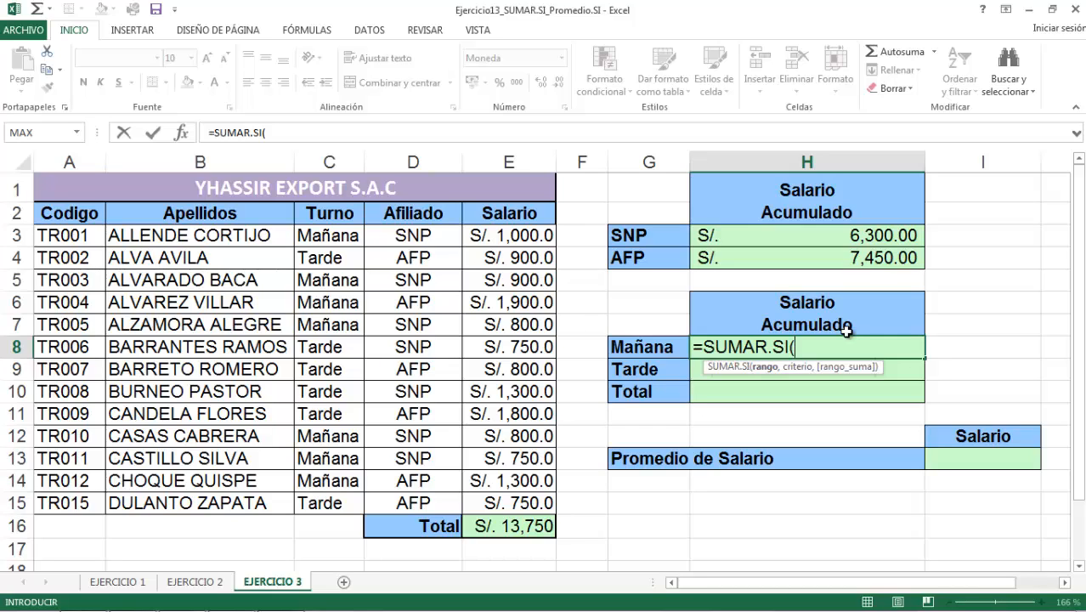
click(337, 238)
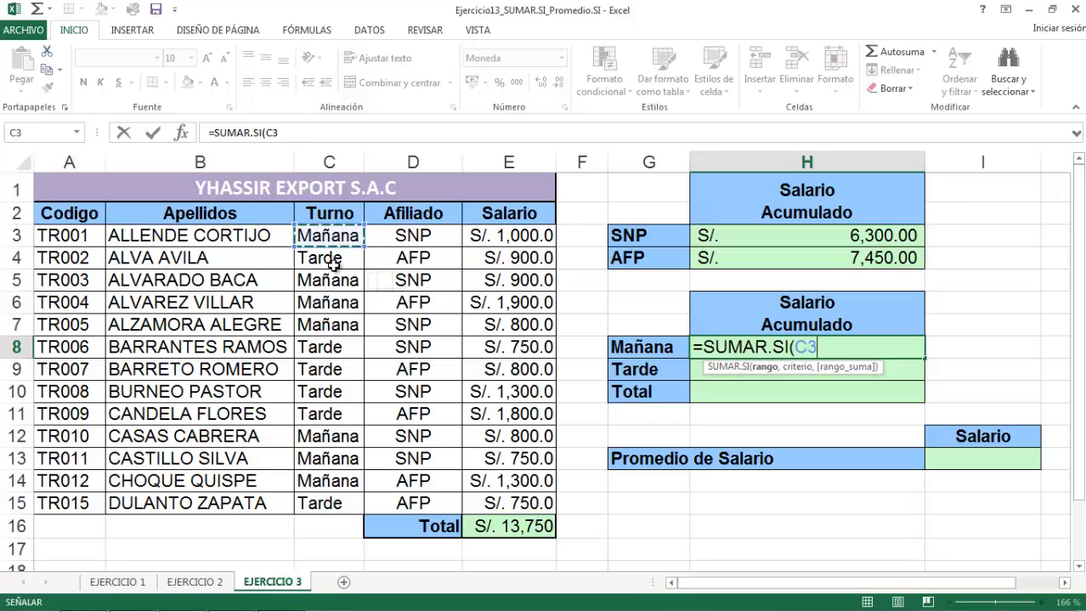
drag(333, 264, 330, 502)
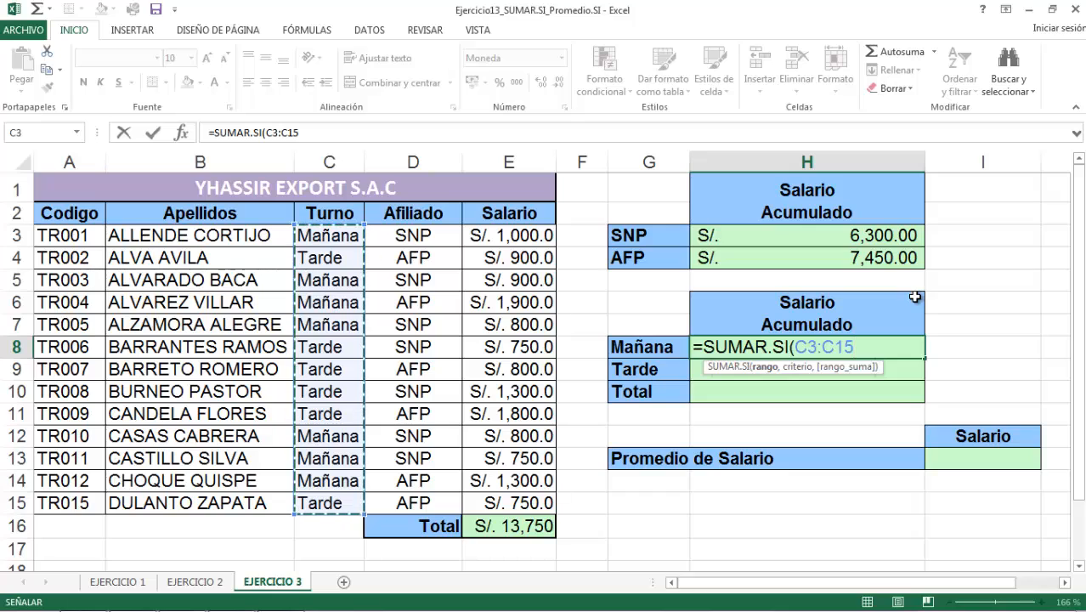
text(,)
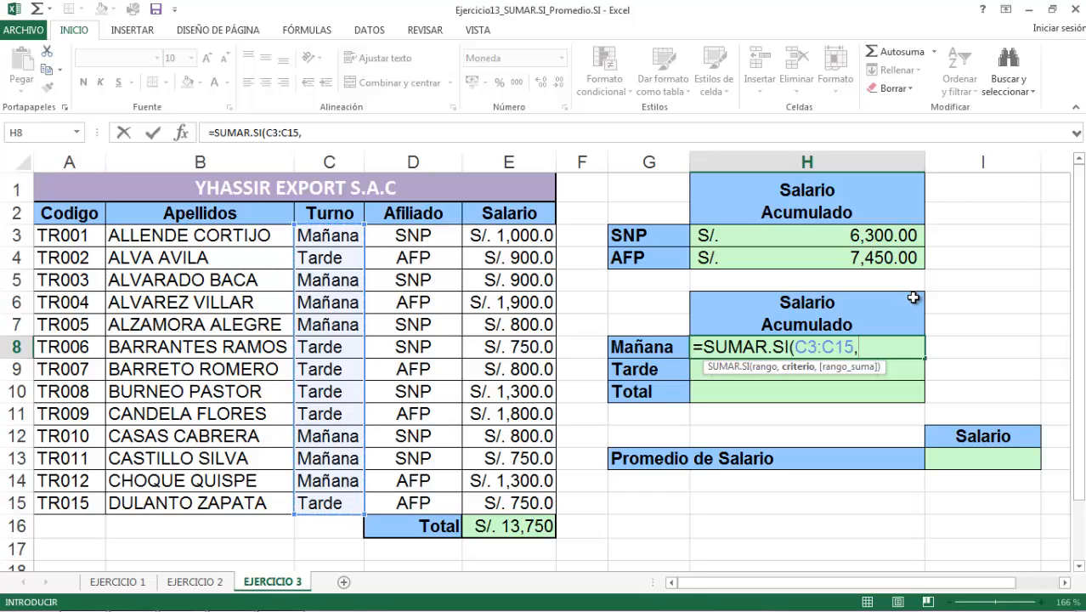
text("Maña)
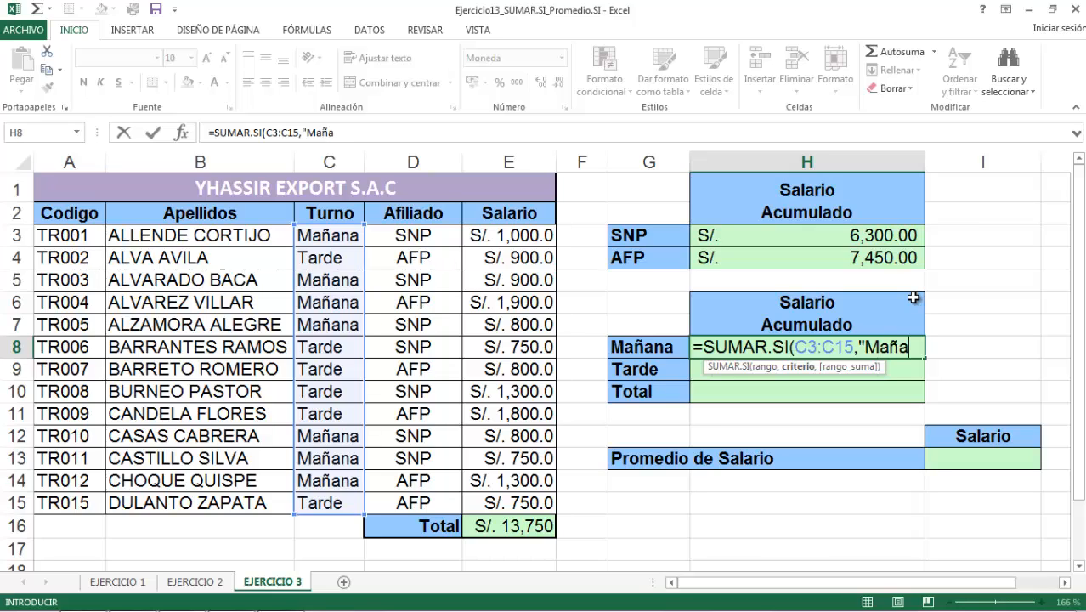
text(na")
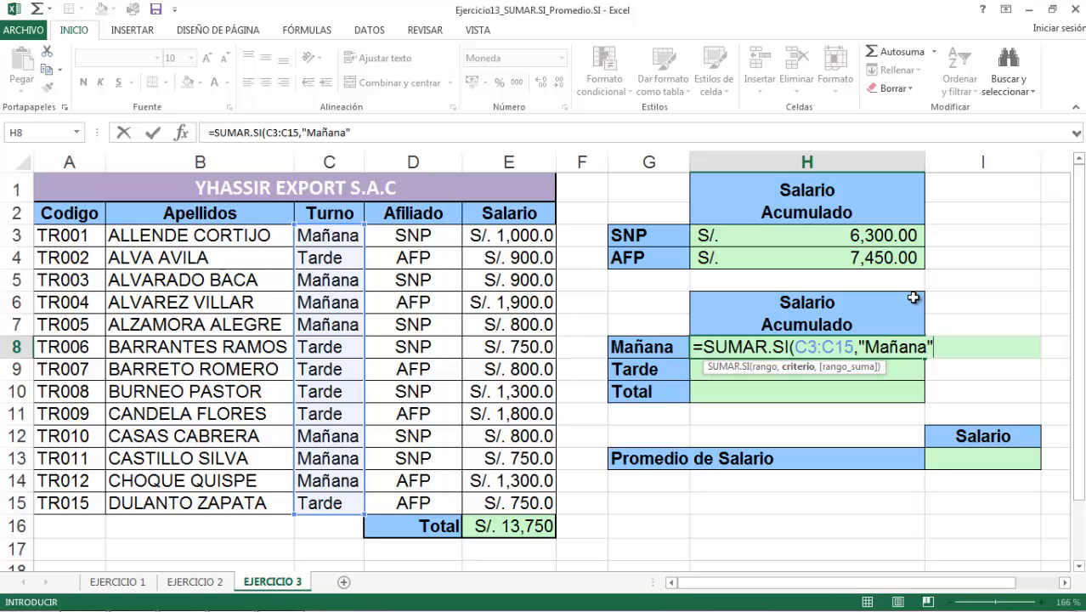
text(,)
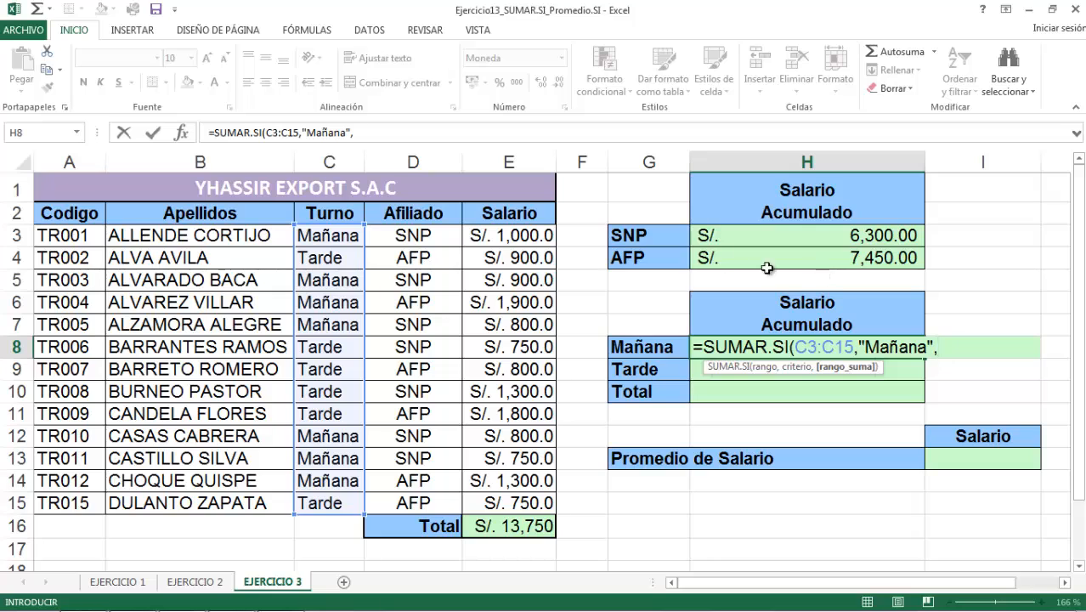
drag(522, 235, 527, 503)
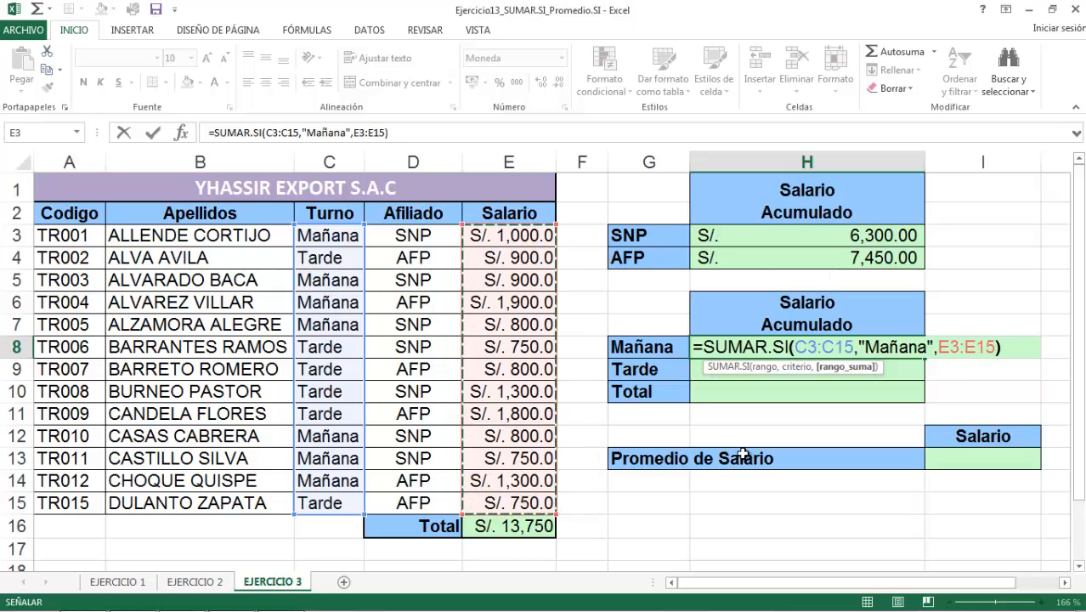
text())
key(Return)
- Save the workbook and apply the S/. accounting format to the Mañana total in H8
click(792, 348)
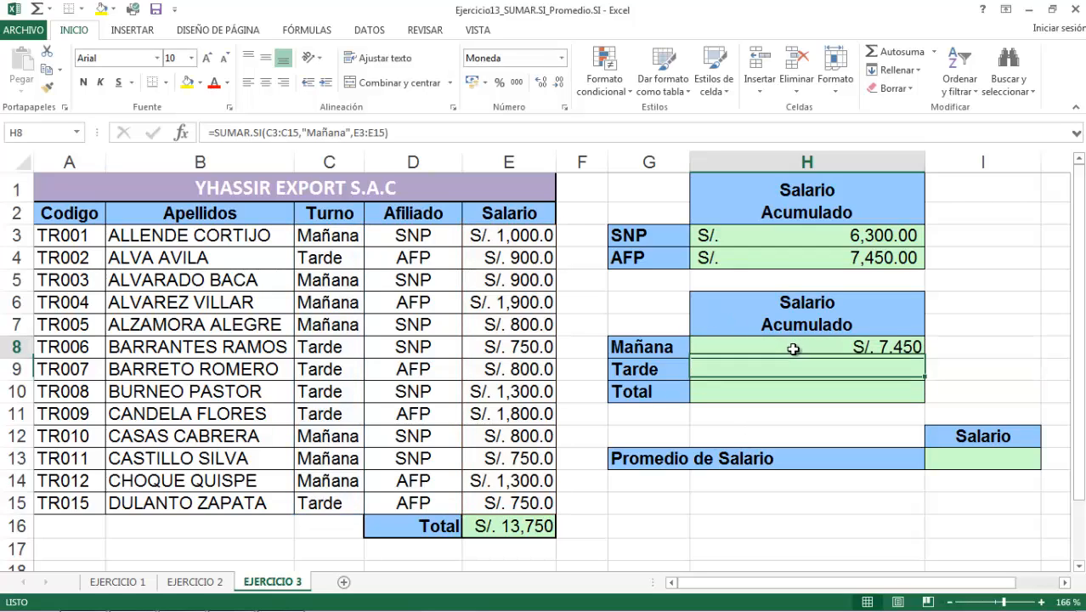
click(156, 9)
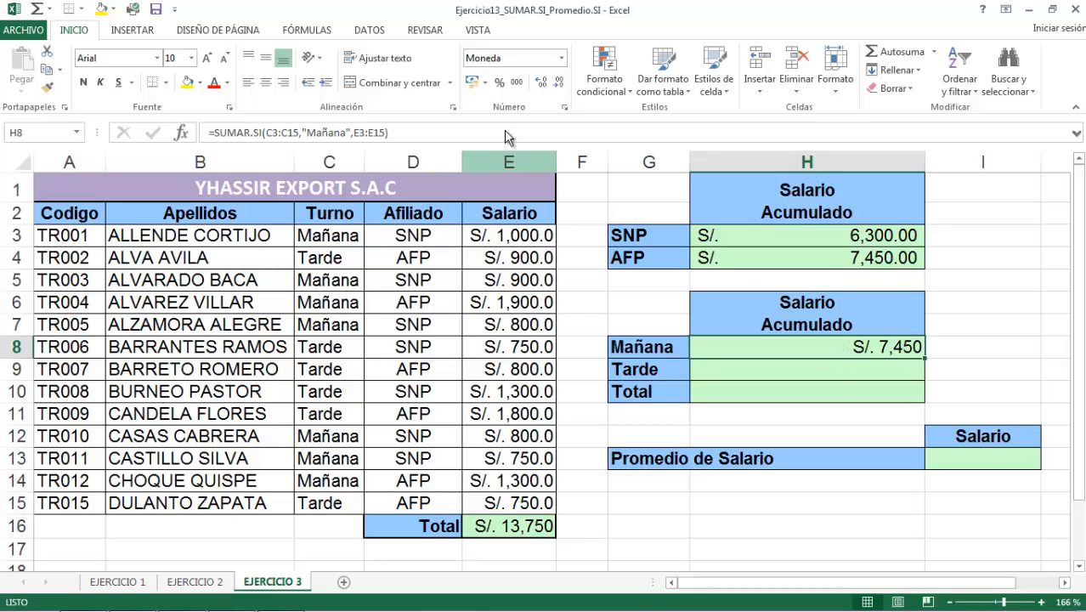
click(473, 83)
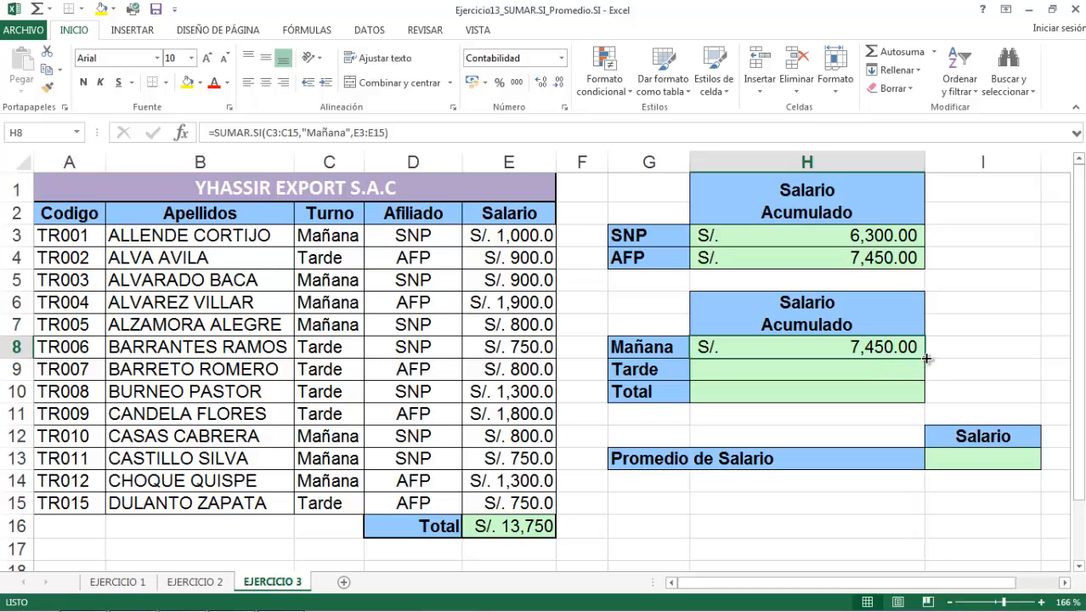
- Fill the Mañana formula down to H9 and move its ranges back to C3:C15 and E3:E15
drag(925, 357, 927, 377)
click(883, 372)
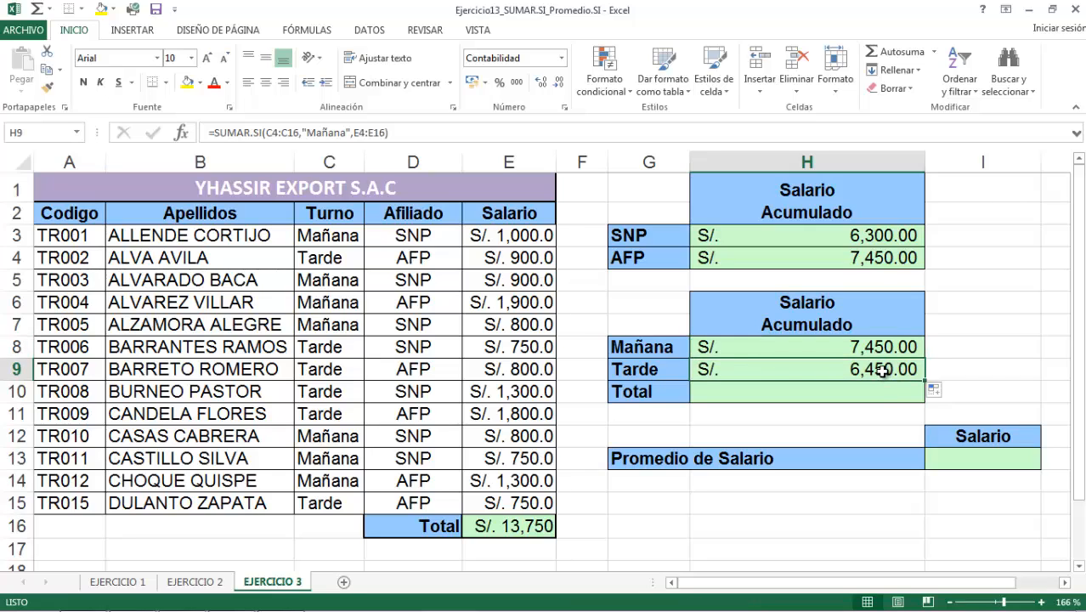
double_click(883, 371)
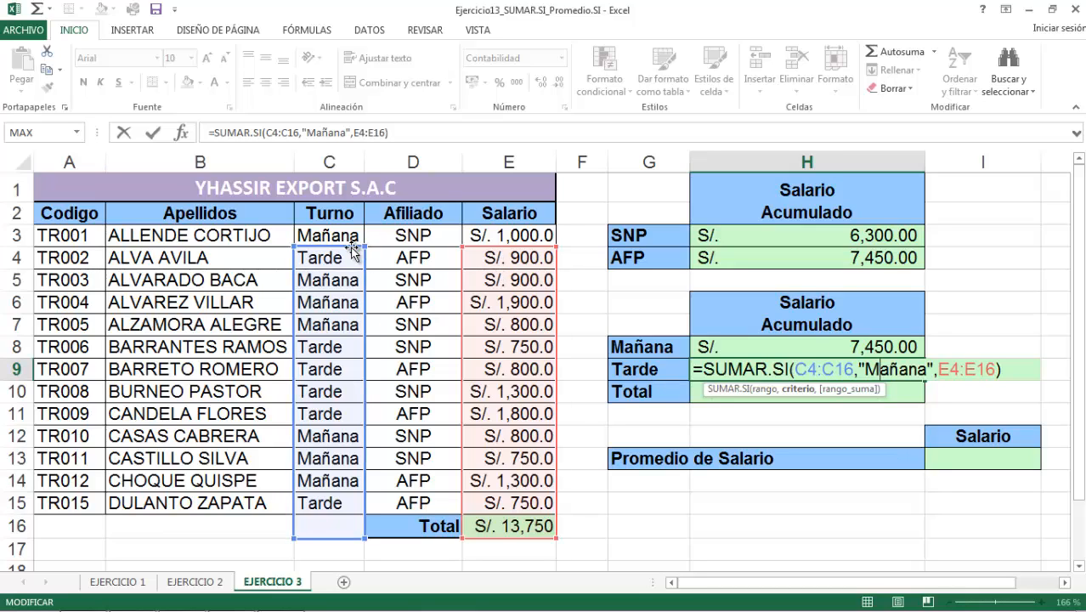
drag(355, 255, 353, 235)
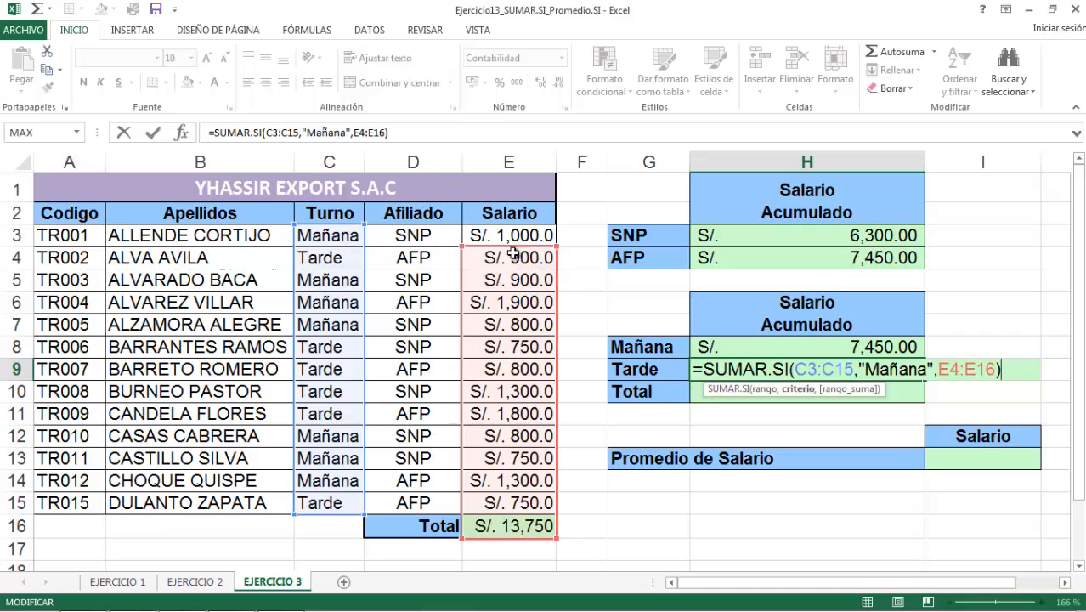
drag(526, 253, 527, 242)
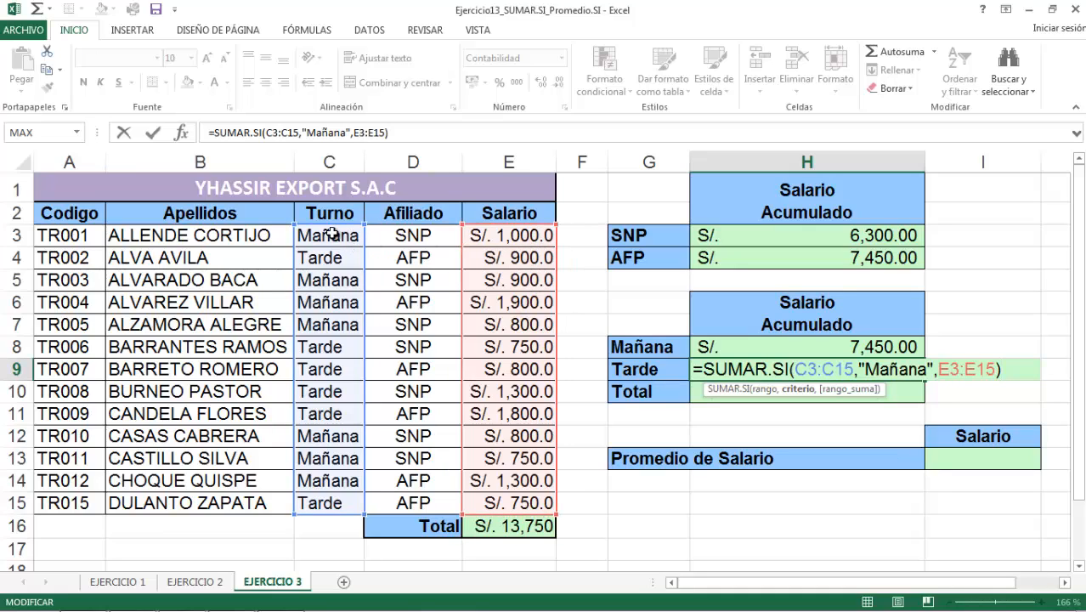
- Change the criterion of the H9 formula to "Tarde" and recheck the ranges it covers
drag(926, 368, 868, 374)
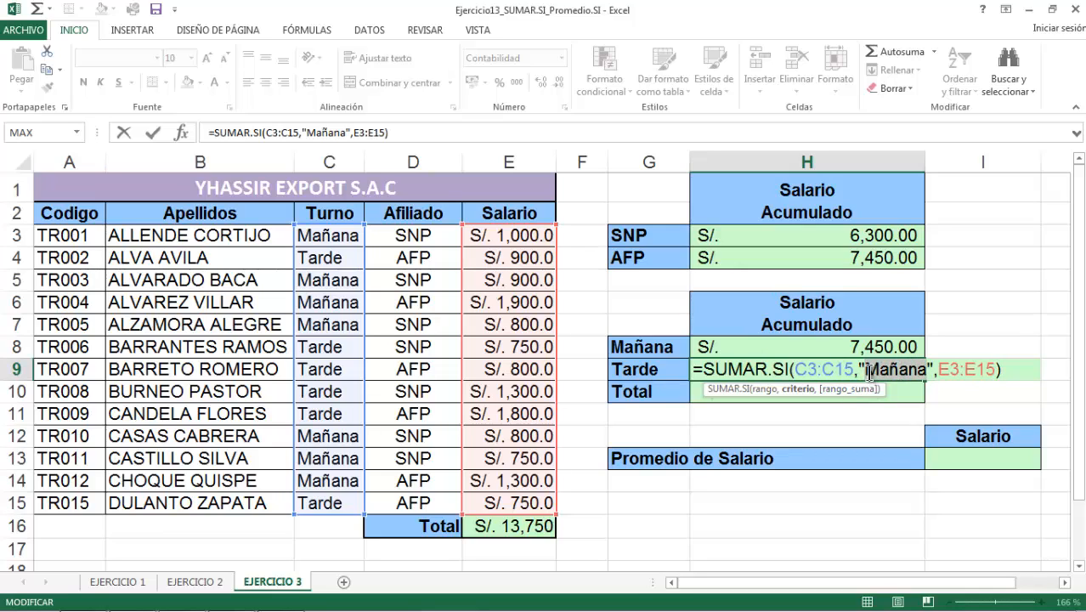
text(Tarde)
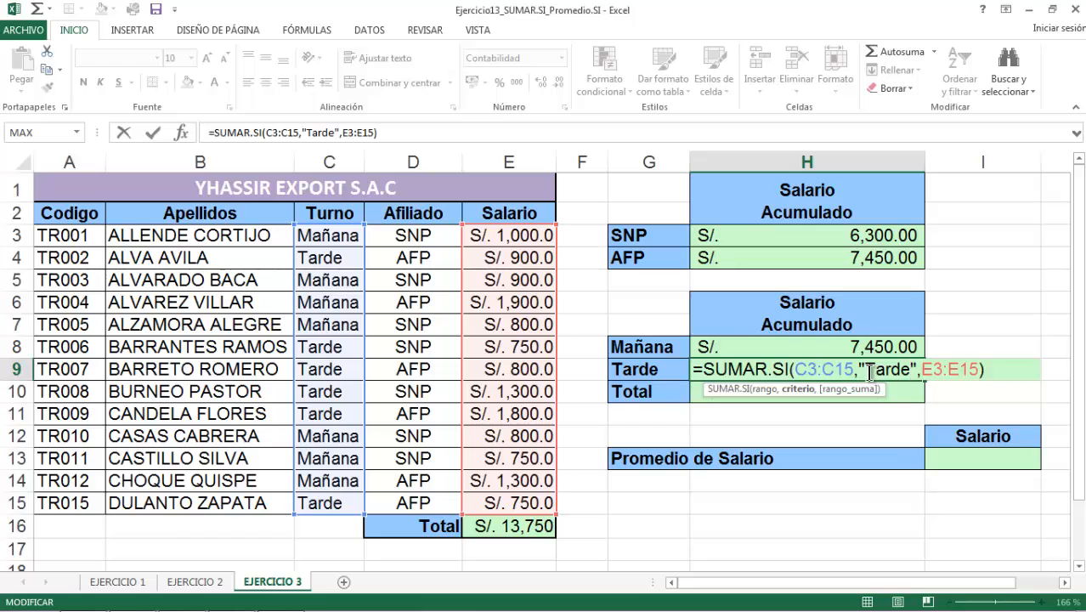
key(Return)
double_click(872, 371)
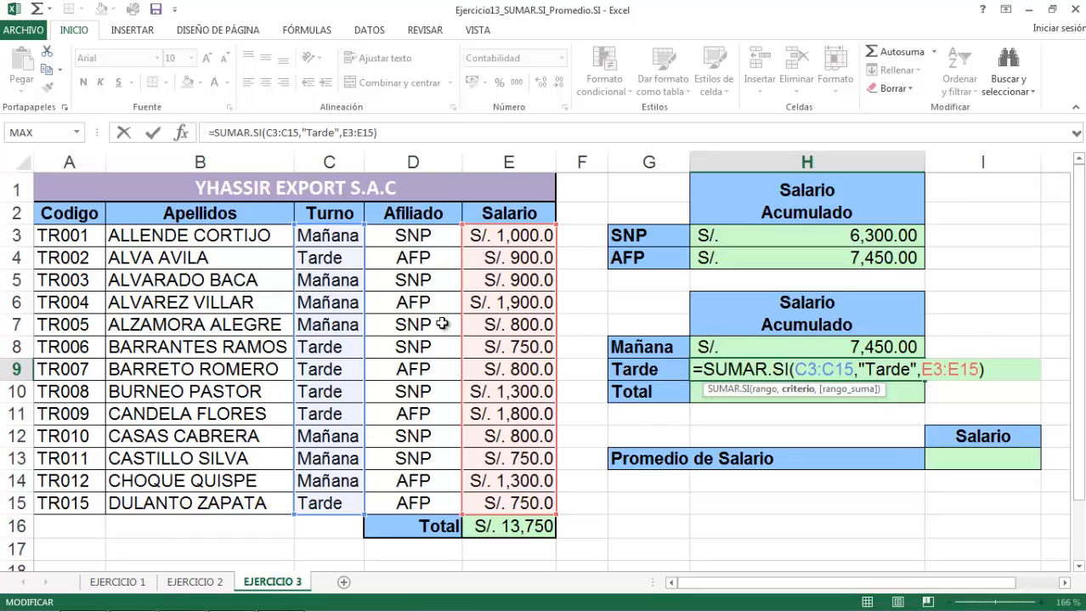
key(Return)
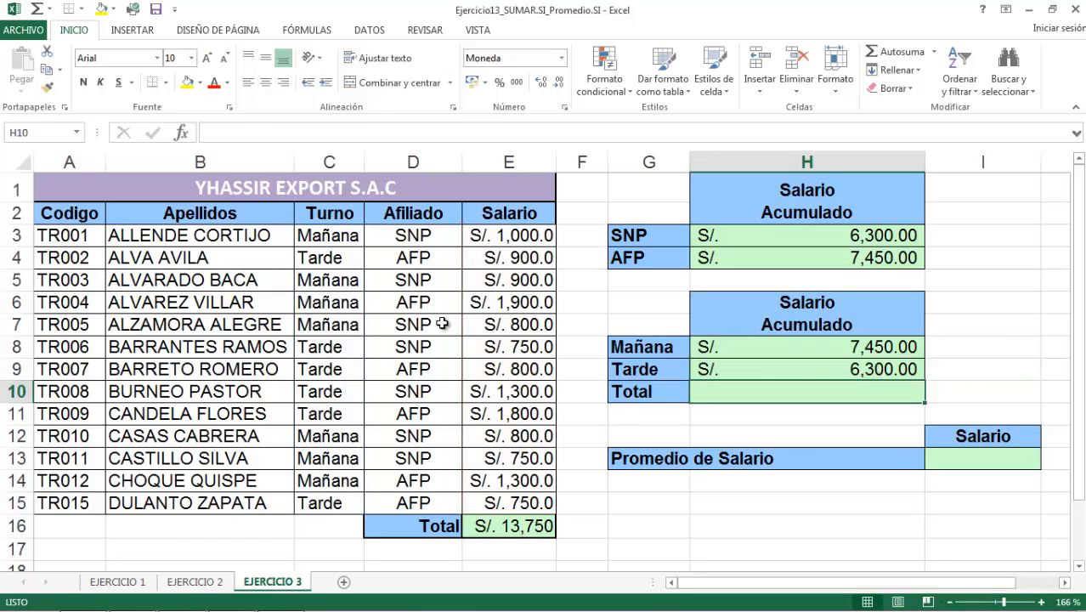
- Clear the Tarde formula from H9
click(801, 373)
key(Delete)
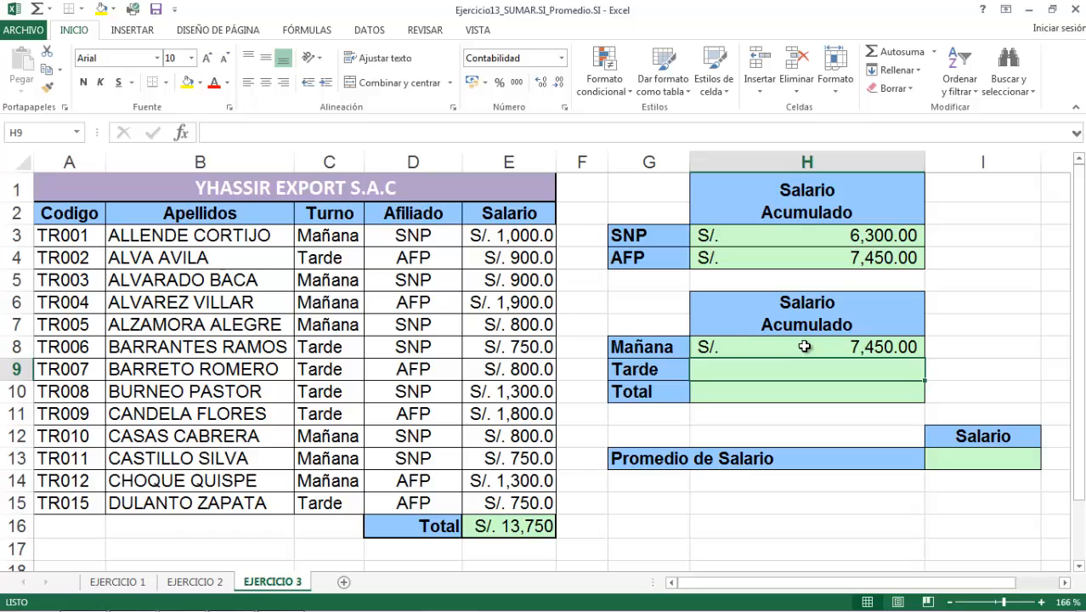
- Make the ranges of the Mañana formula in H8 absolute: $C$3:$C$15 for the shift and $E$3:$E$15 for the salary
click(803, 343)
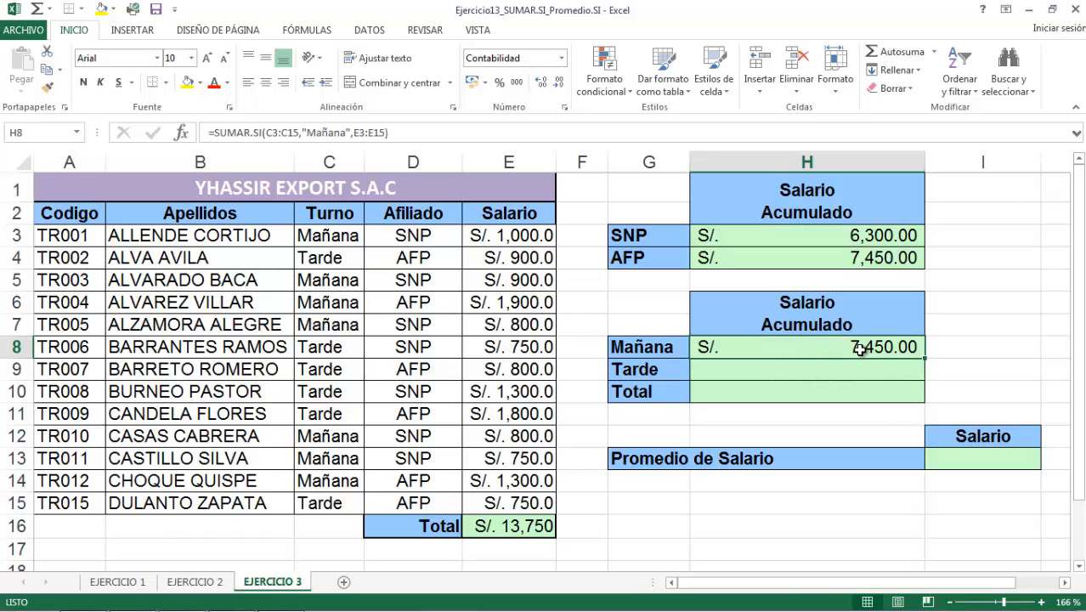
double_click(861, 350)
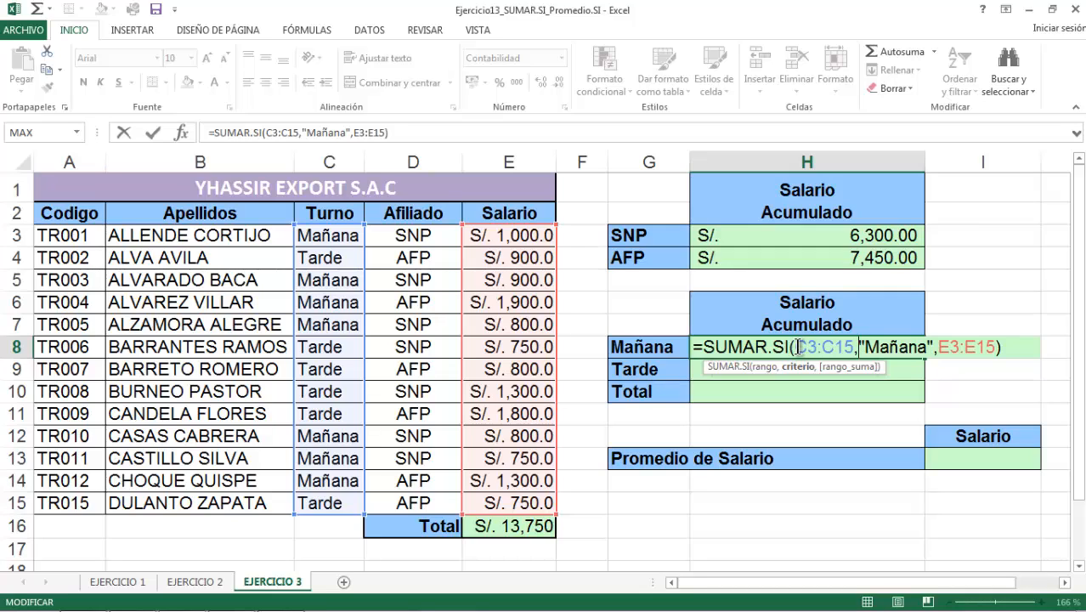
key(Return)
double_click(849, 350)
key(Right)
key(Right)
drag(851, 346, 796, 348)
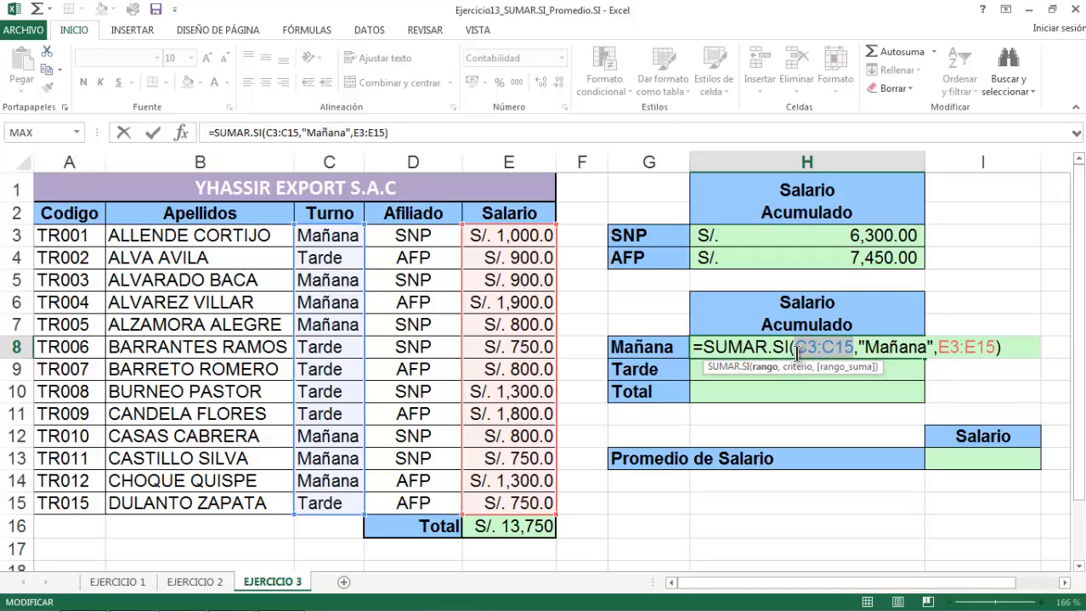
key(F4)
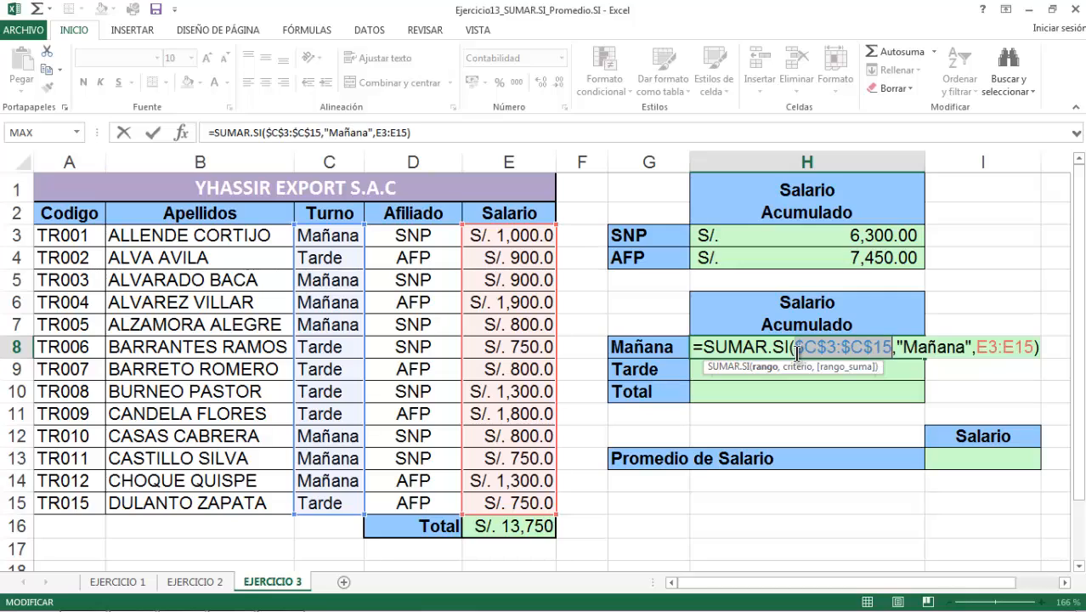
drag(977, 347, 1034, 347)
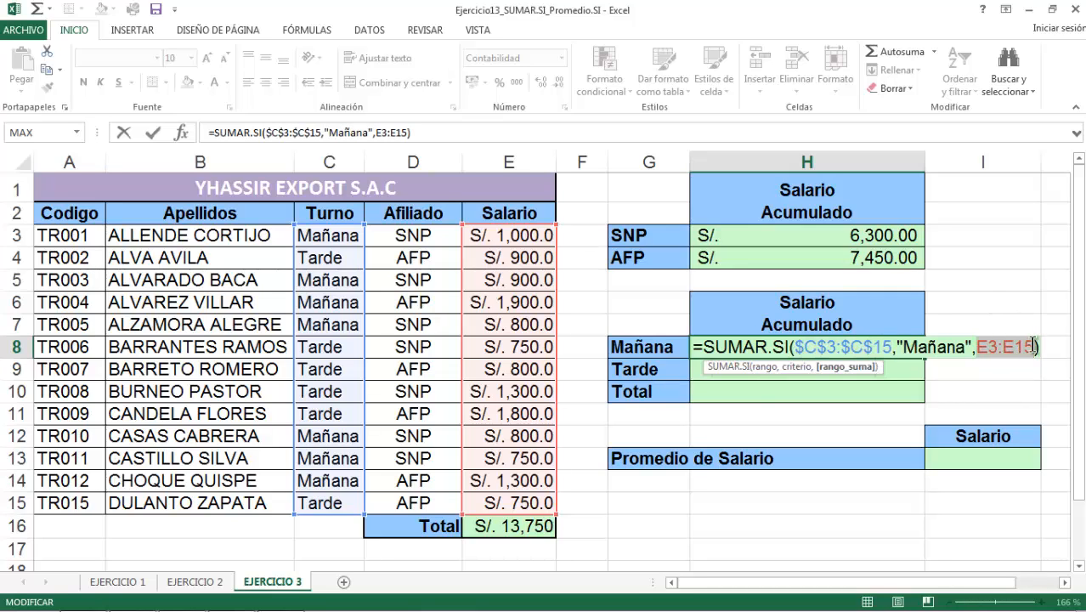
key(F4)
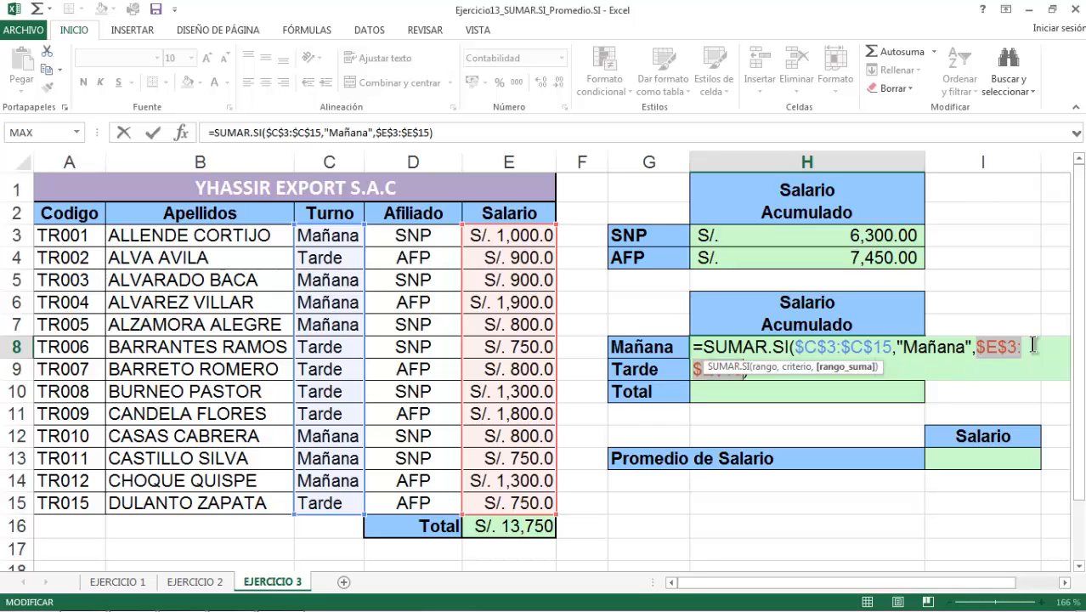
key(Return)
- Fill the absolute Mañana formula down to H9 and change its criterion to "Tarde"
click(887, 350)
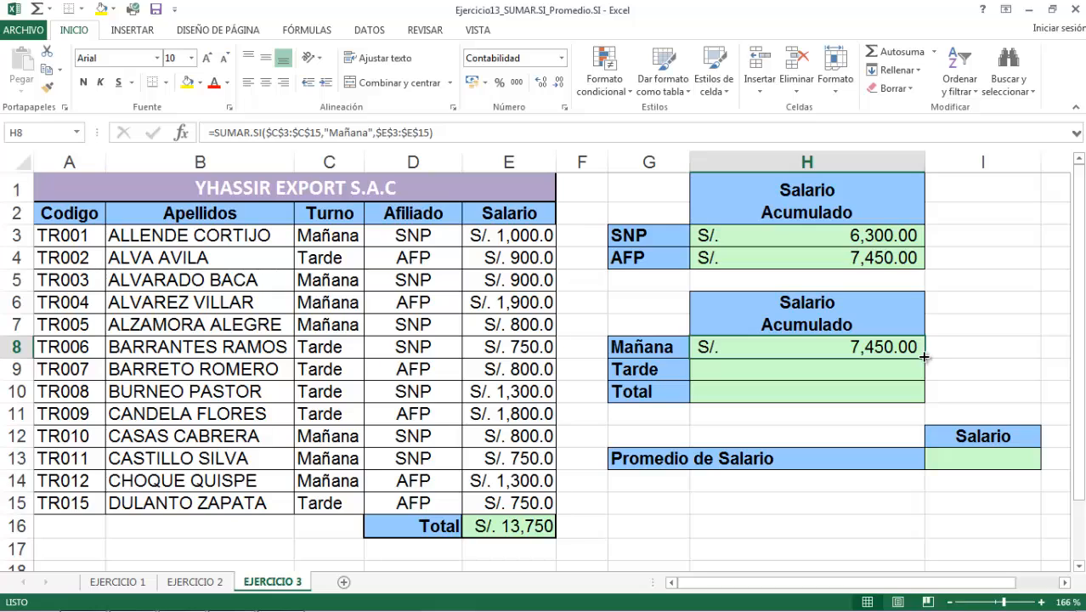
drag(925, 358, 926, 373)
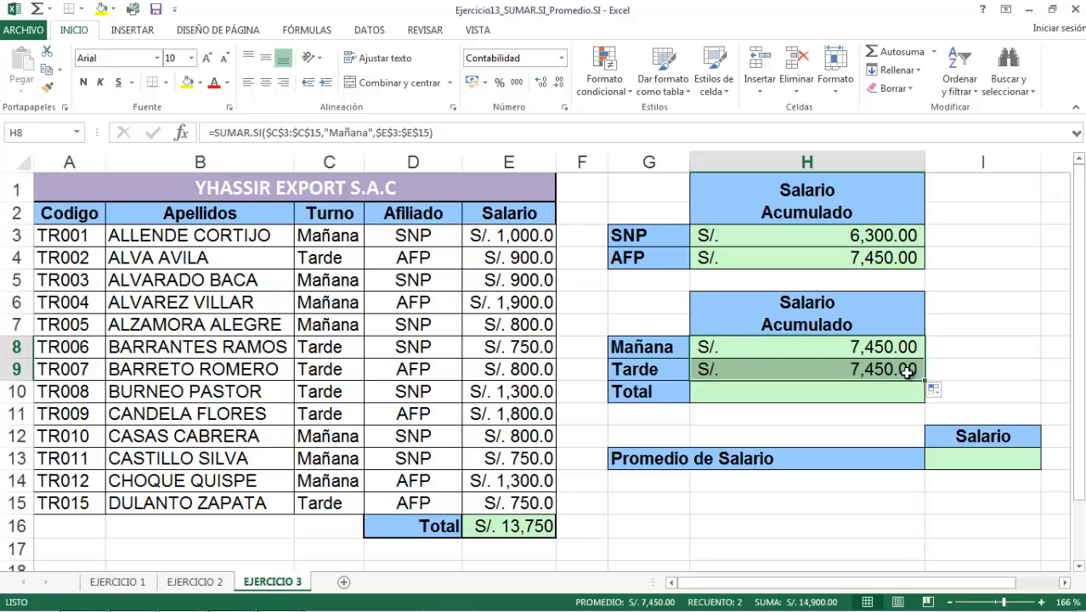
click(897, 369)
double_click(897, 368)
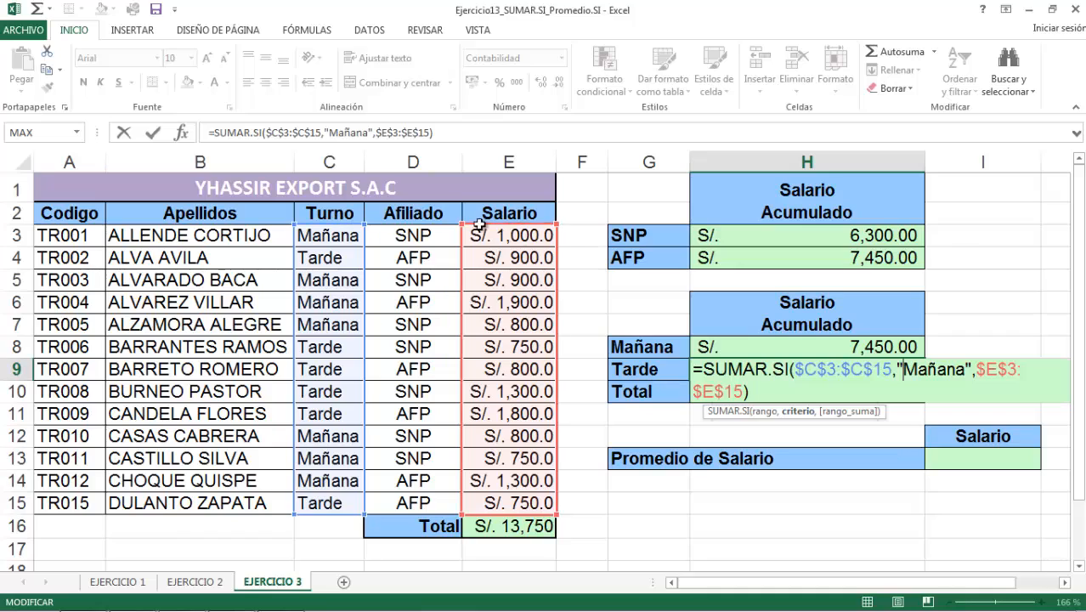
drag(966, 370, 907, 374)
text(T)
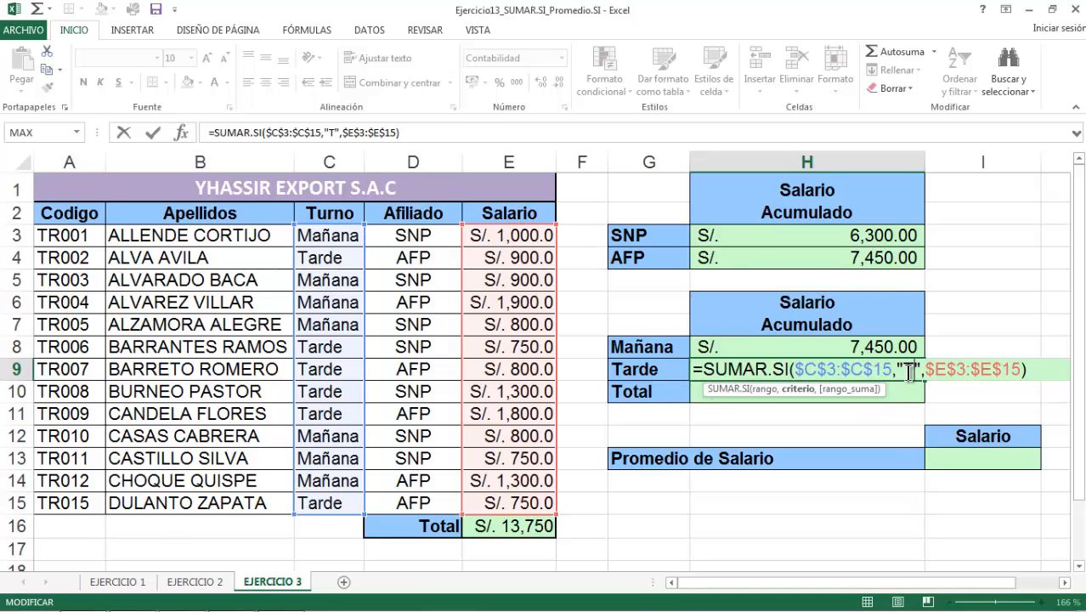
text(arde)
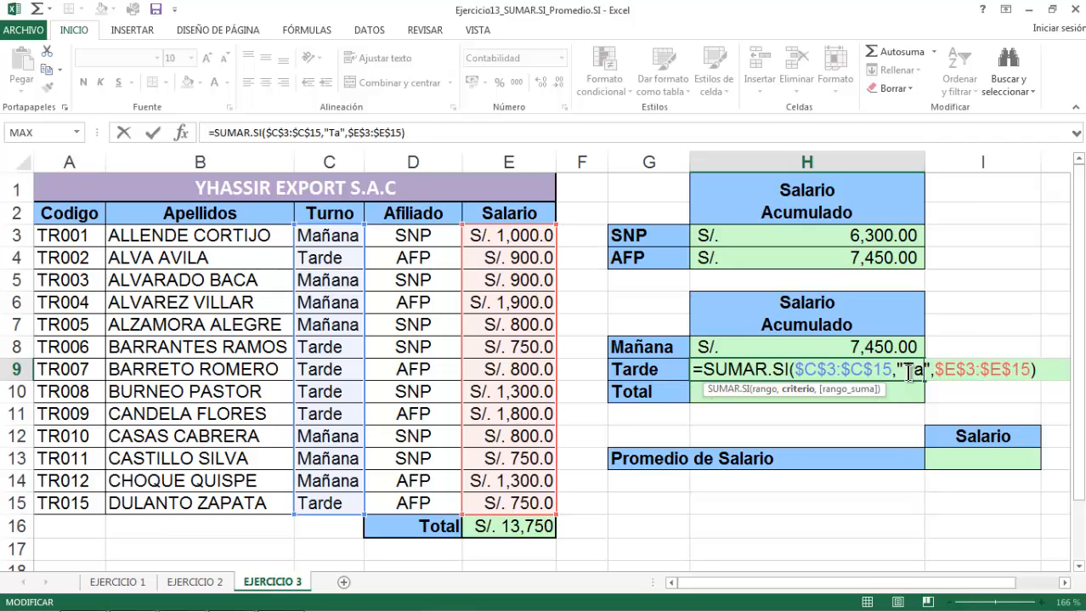
key(Return)
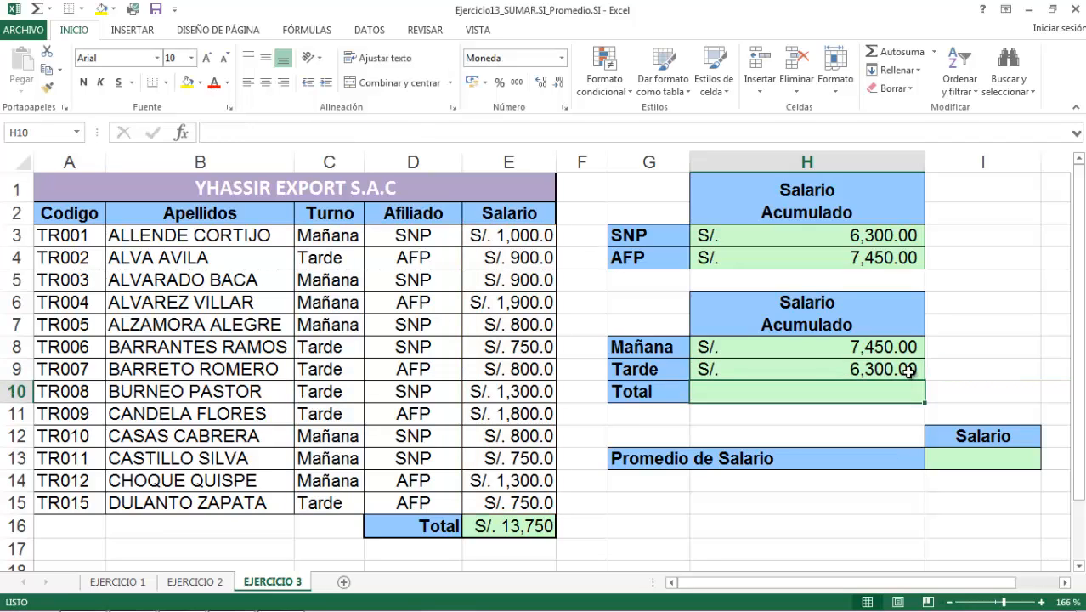
- Recheck the ranges of the Mañana formula in H8, then total both shifts in H10 with =SUMA(H8:H9)
double_click(814, 348)
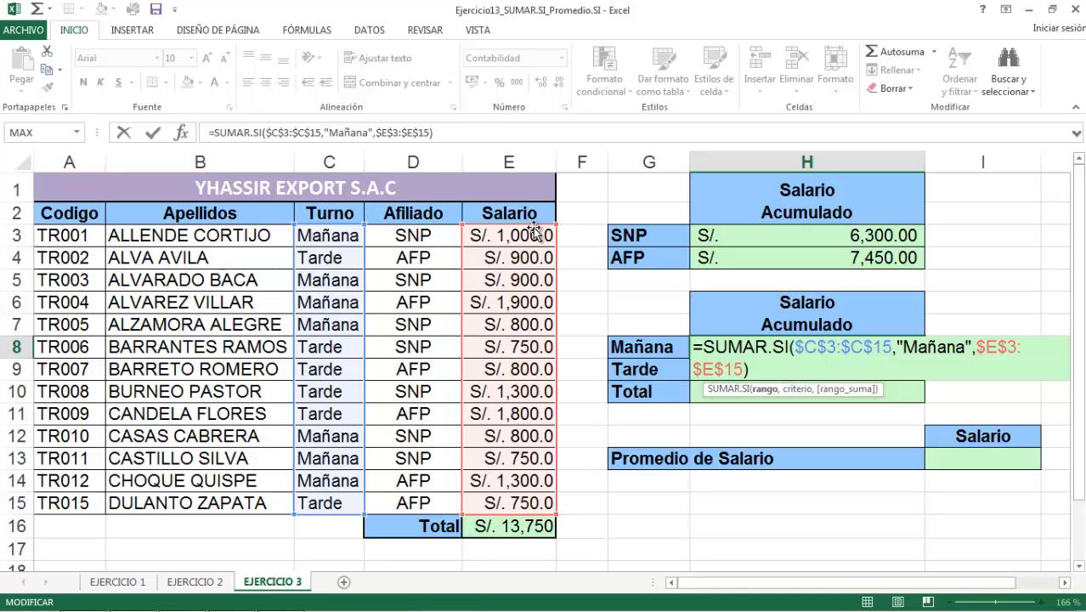
key(Return)
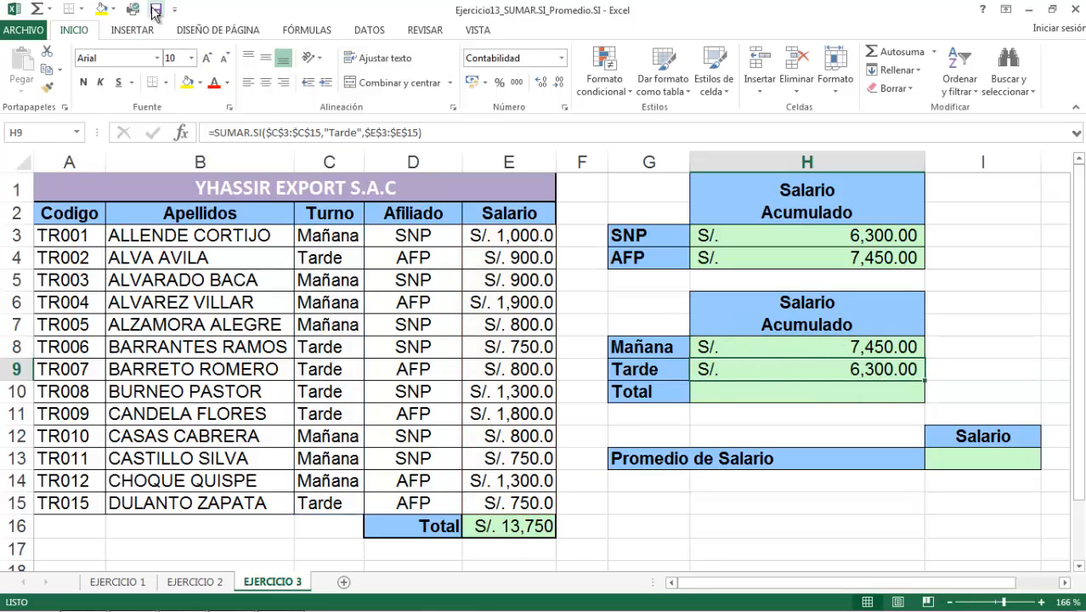
click(812, 396)
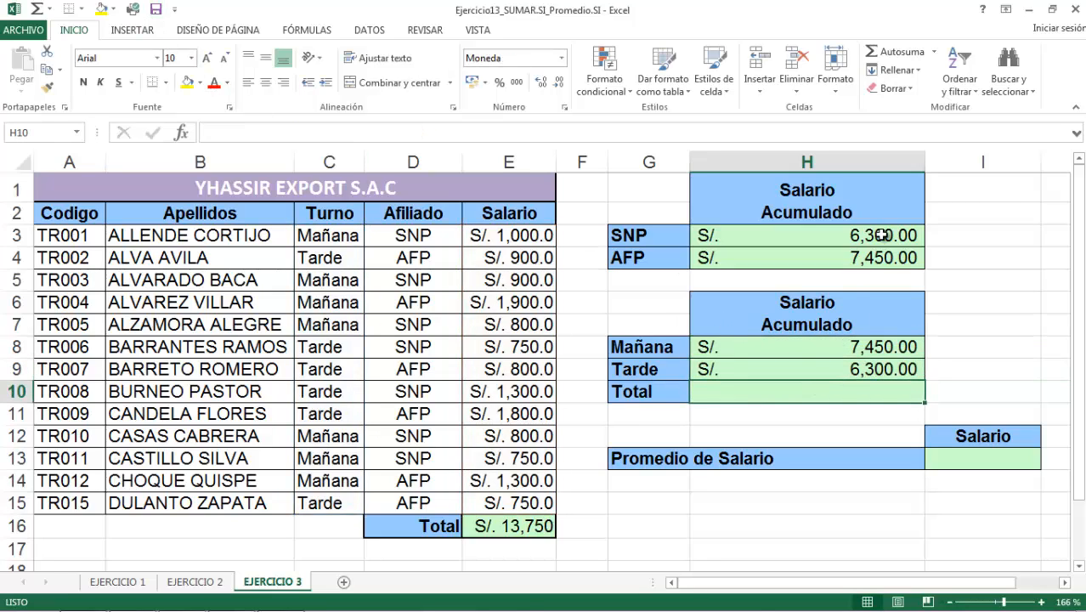
click(894, 53)
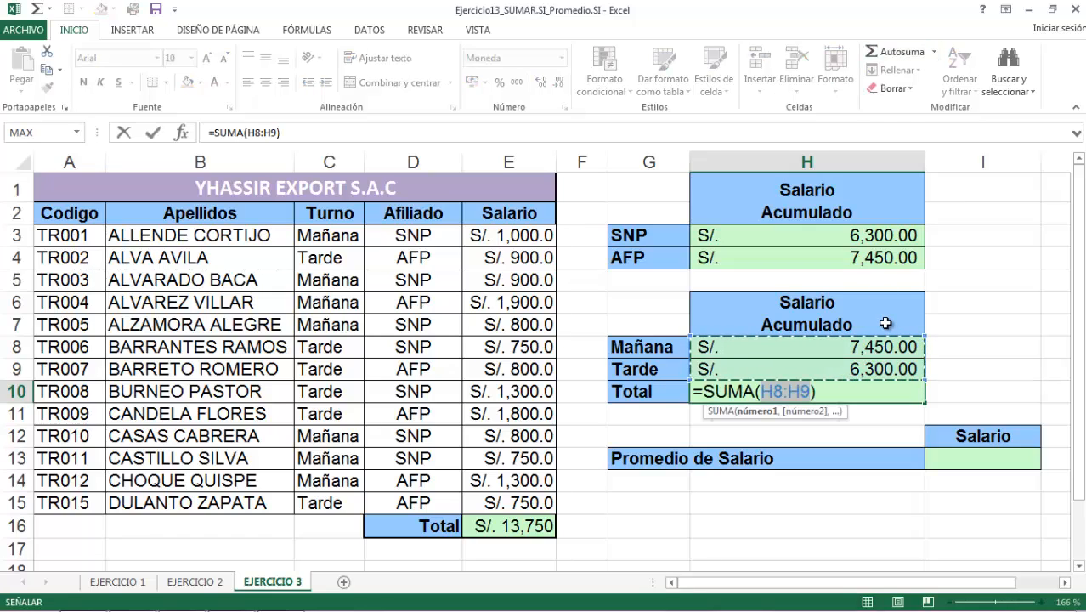
key(Return)
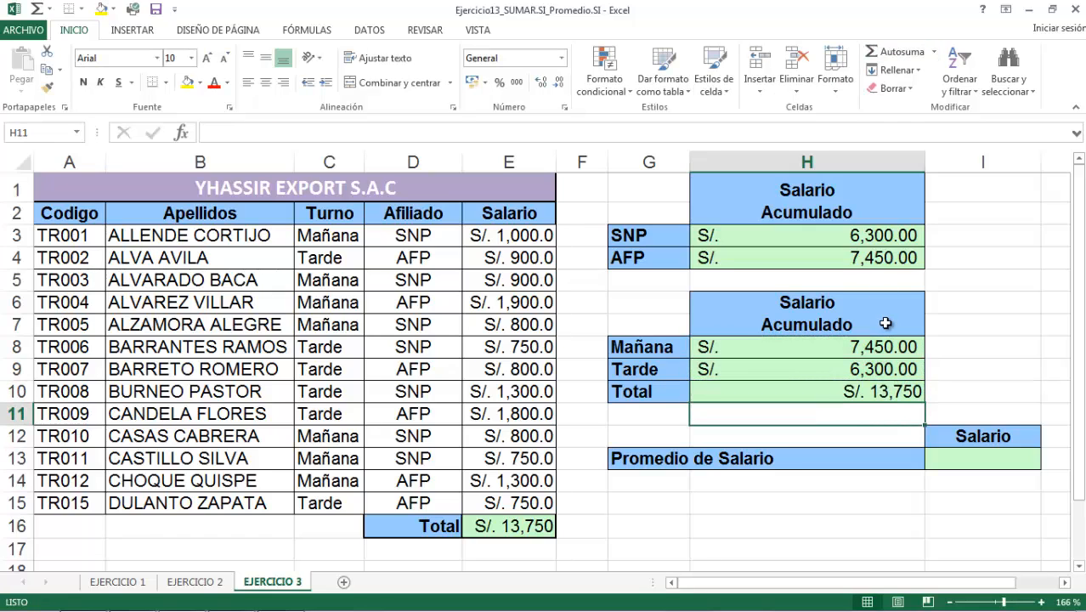
- Apply the accounting number format in soles (S/.) to the shift total in H10
click(873, 392)
click(473, 82)
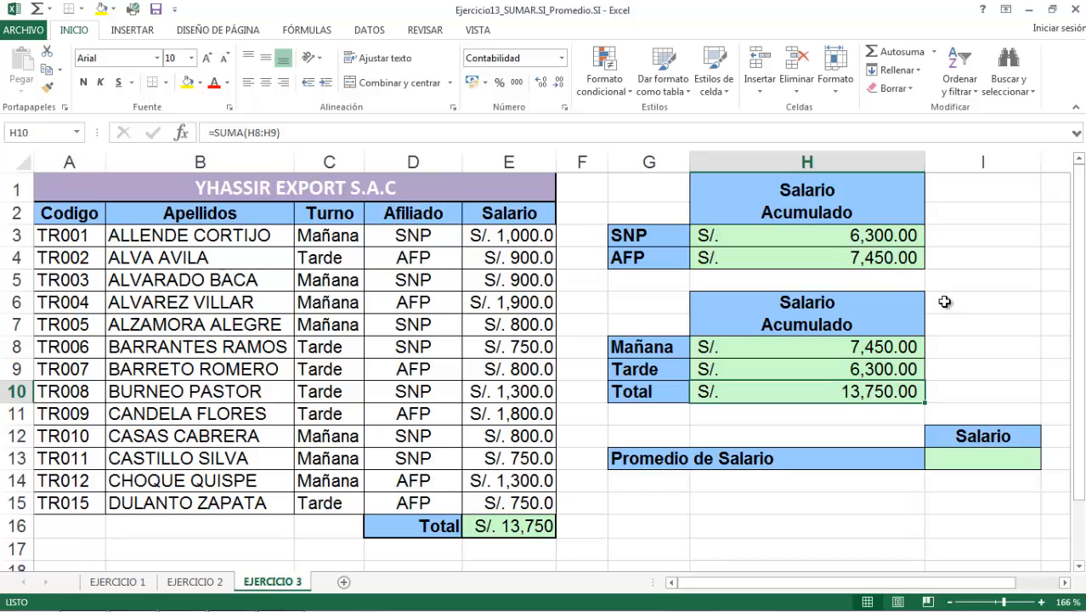
click(966, 320)
click(898, 392)
- Calculate the average salary in I13 with =PROMEDIO(E3:E15)
click(974, 467)
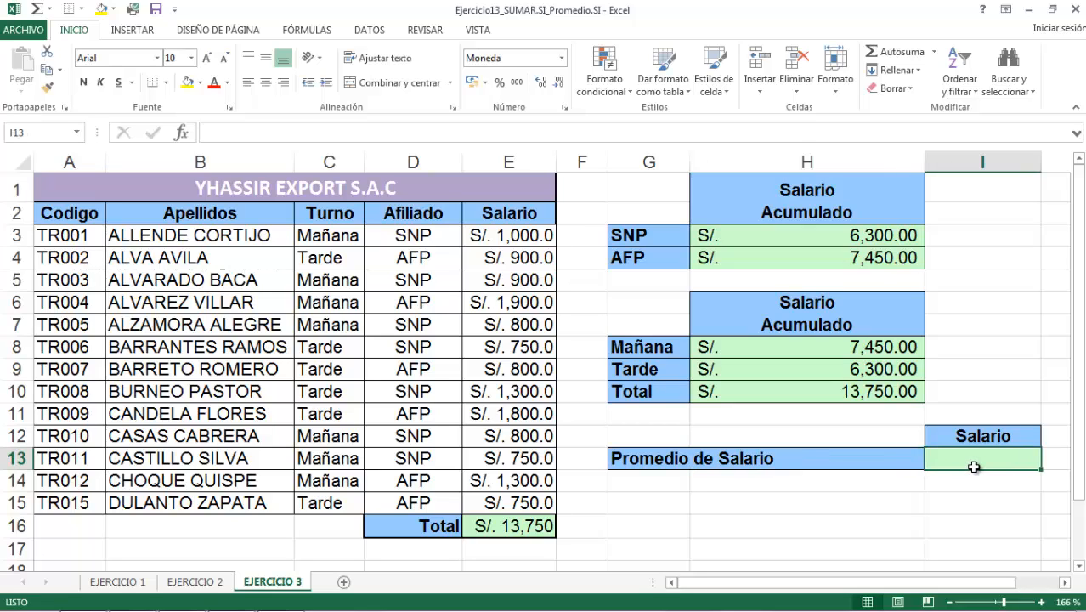
text(=pro)
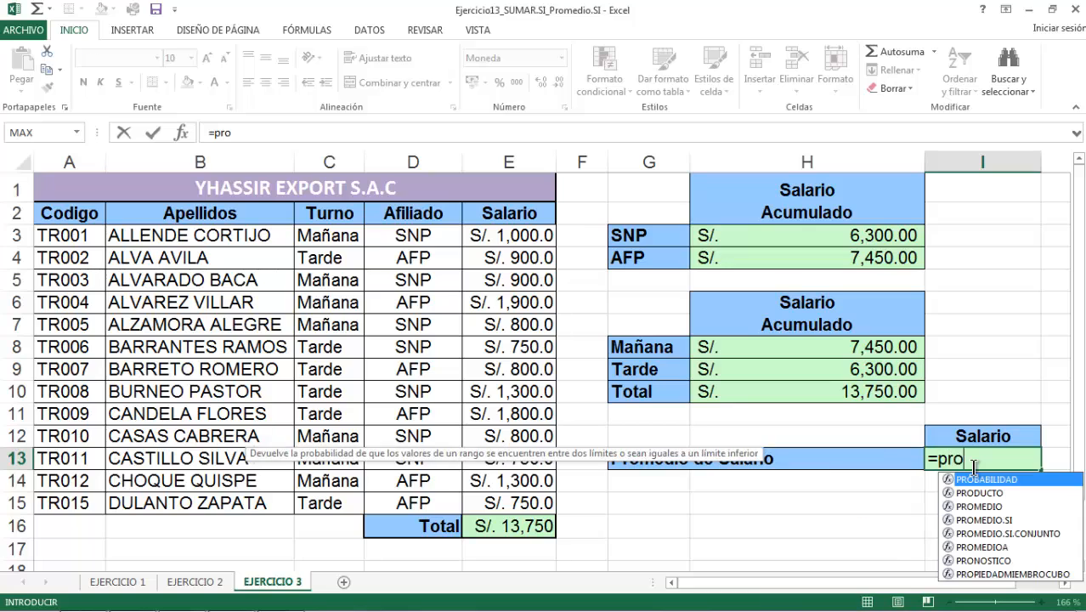
text(me)
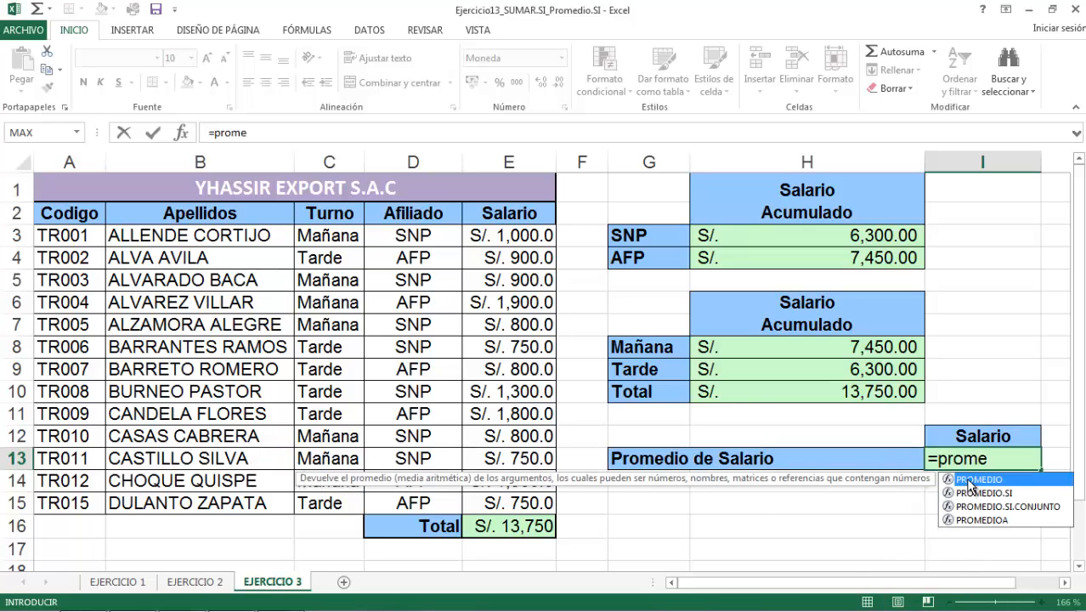
double_click(969, 481)
drag(513, 238, 508, 501)
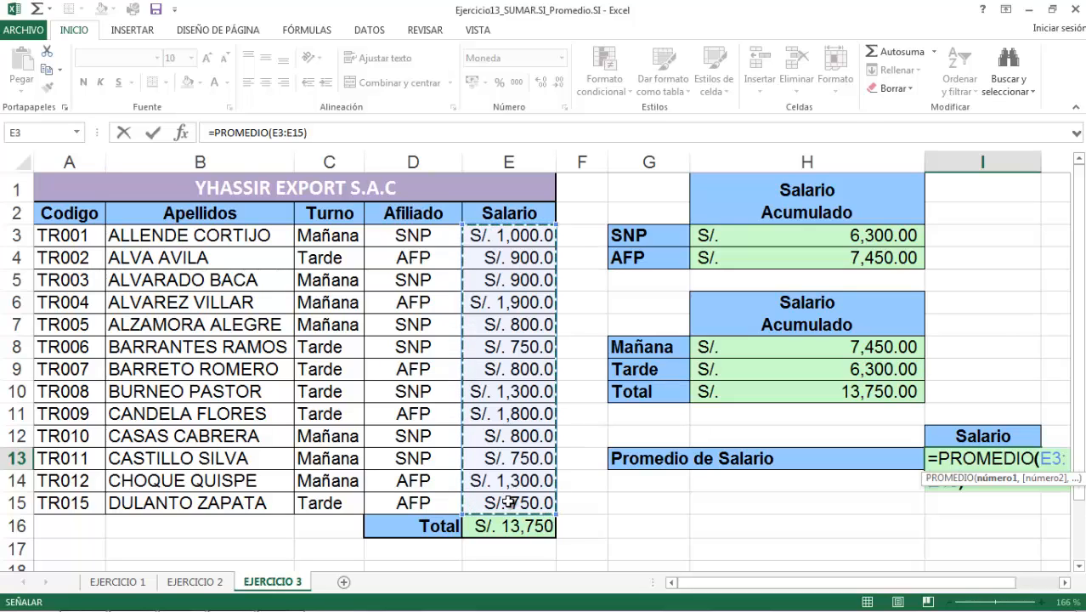
key(Return)
- Apply the accounting number format in soles (S/.) to the average salary in I13
click(982, 457)
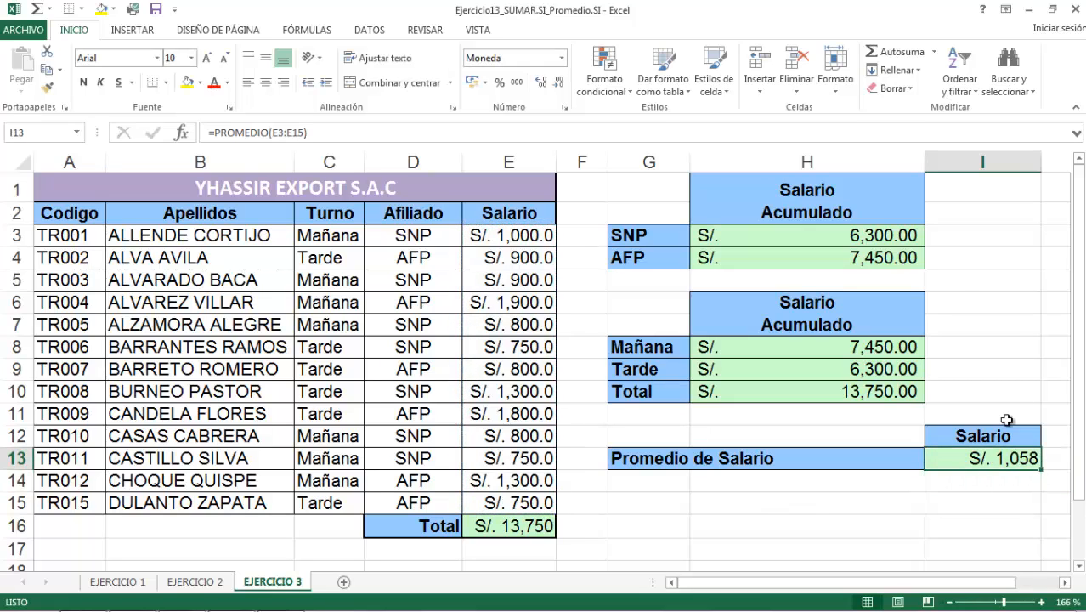
click(473, 83)
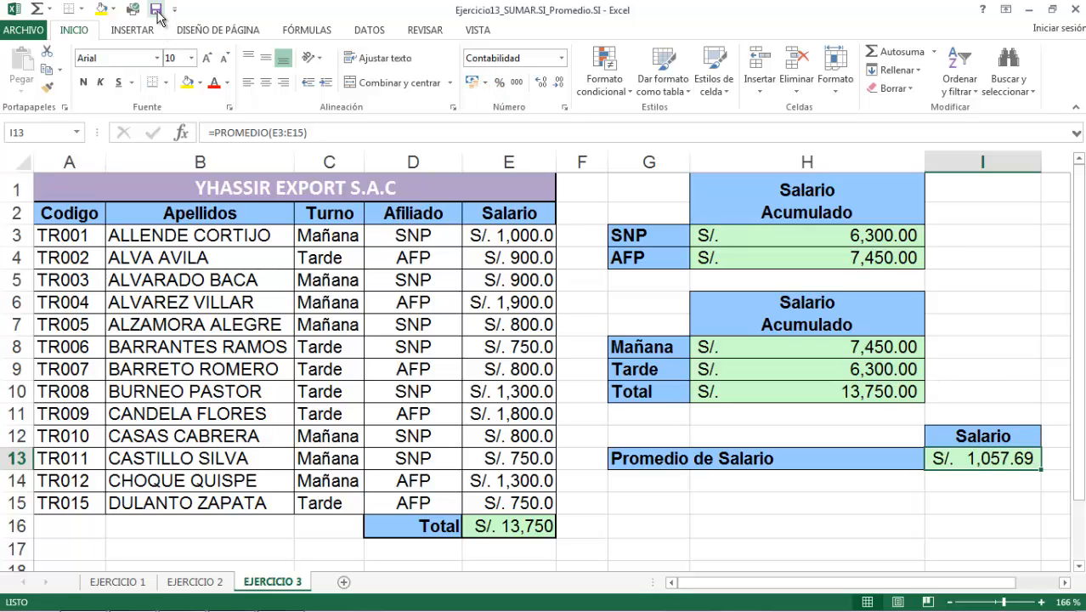
click(448, 385)
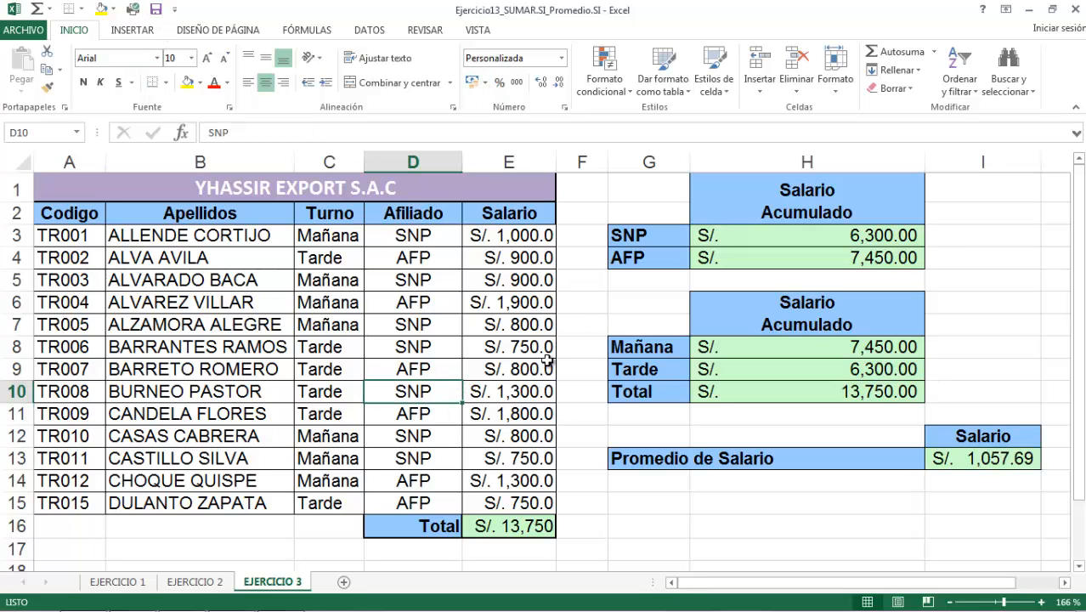